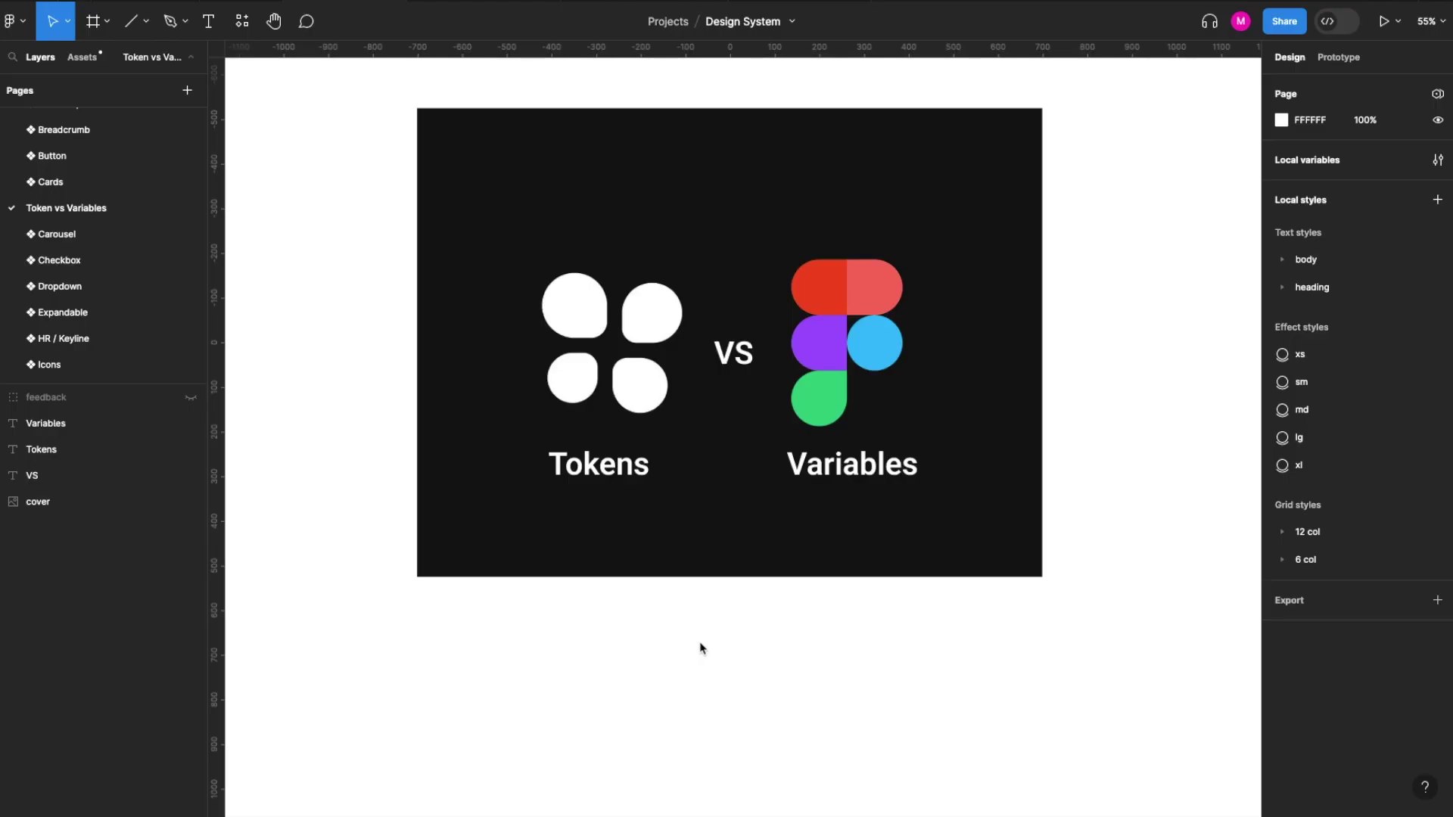
Inspect the Tokens vs Variables cover frame and its Variables label, then clear the selection
click(630, 431)
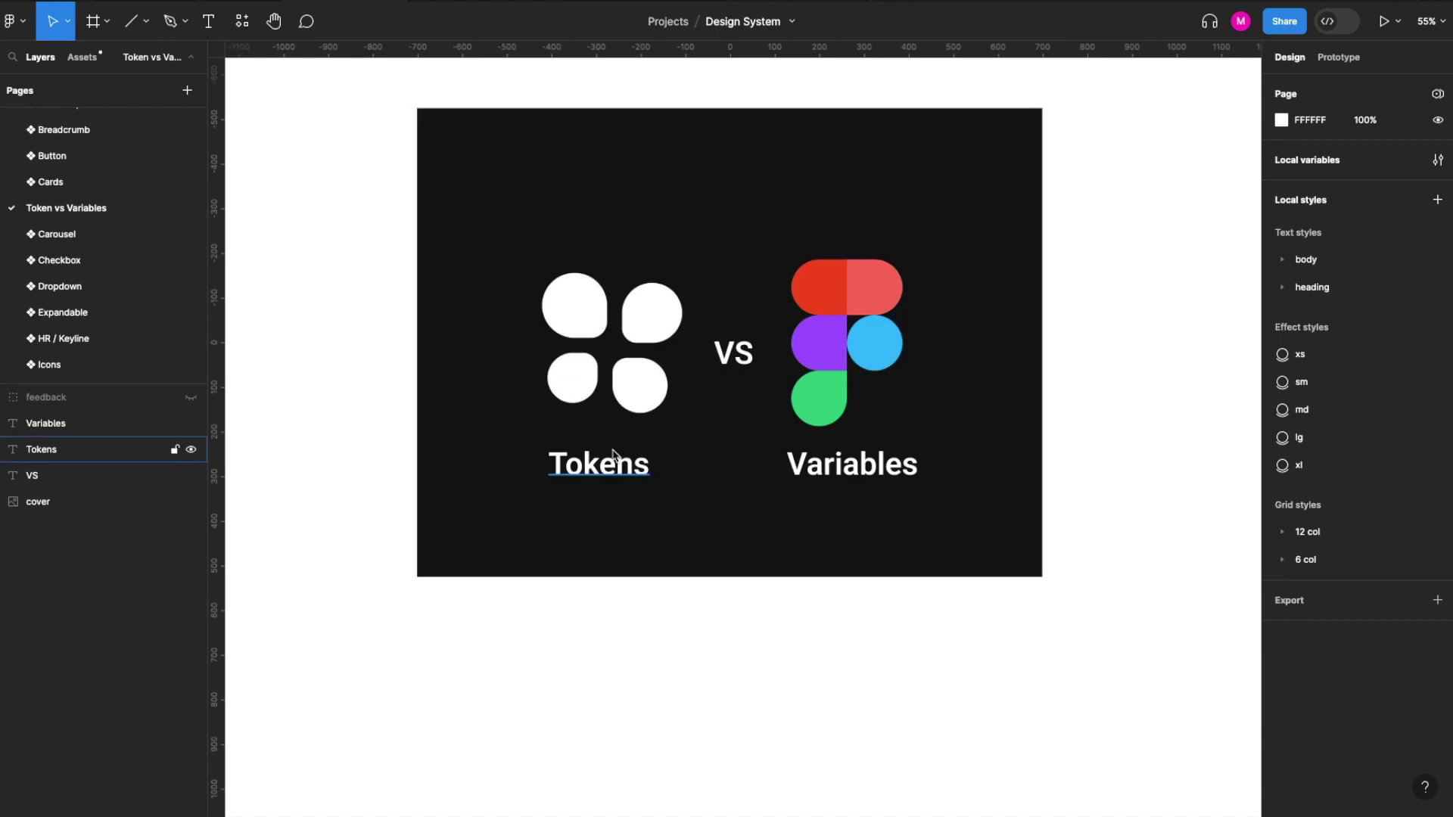
click(854, 443)
click(838, 541)
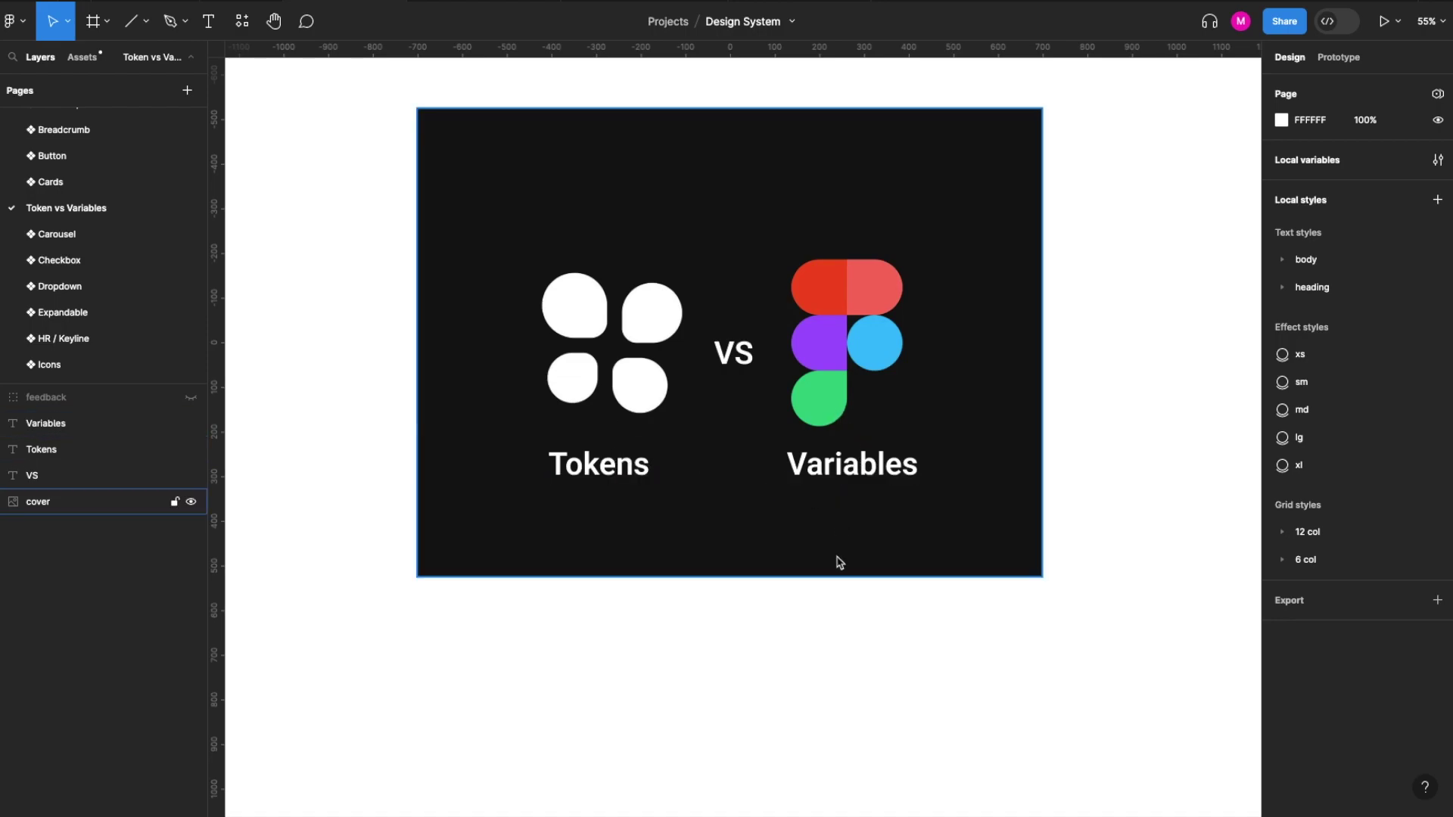
click(769, 626)
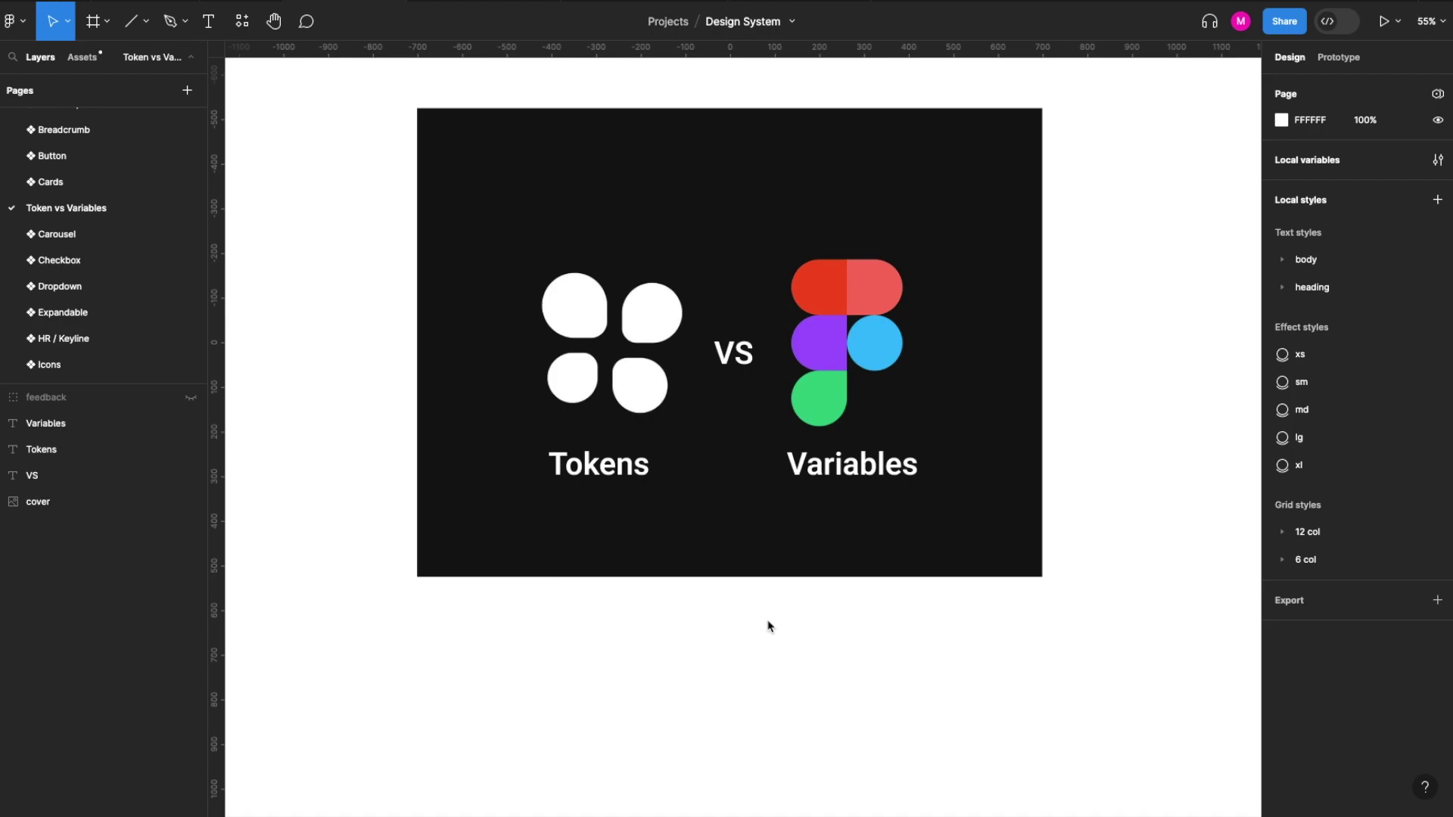
Launch Tokens Studio and scroll through the Your brand tokens
key(ctrl+slash)
text(st)
key(Escape)
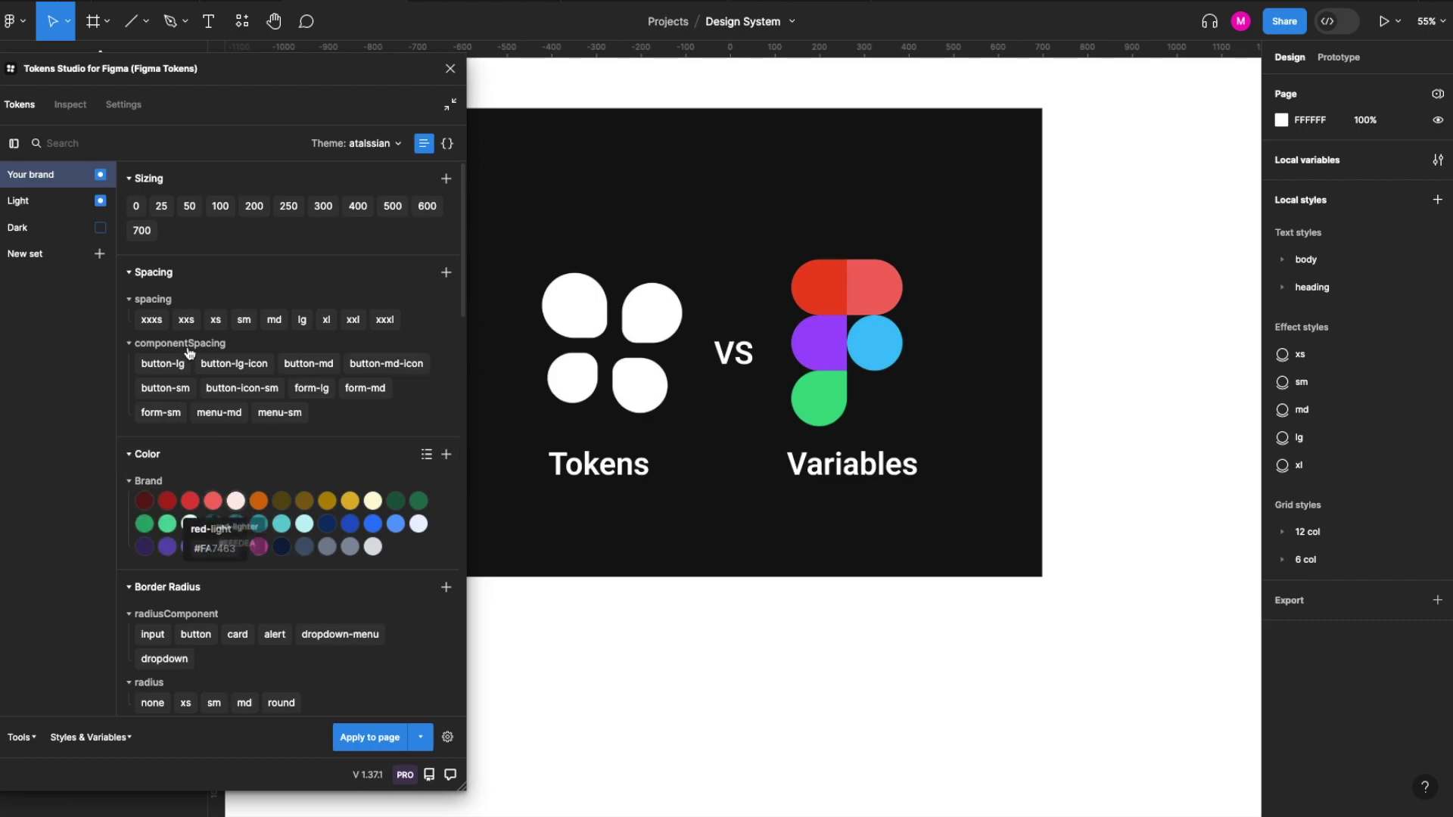
mouse_move(255, 375)
scroll(254, 375, down, 5)
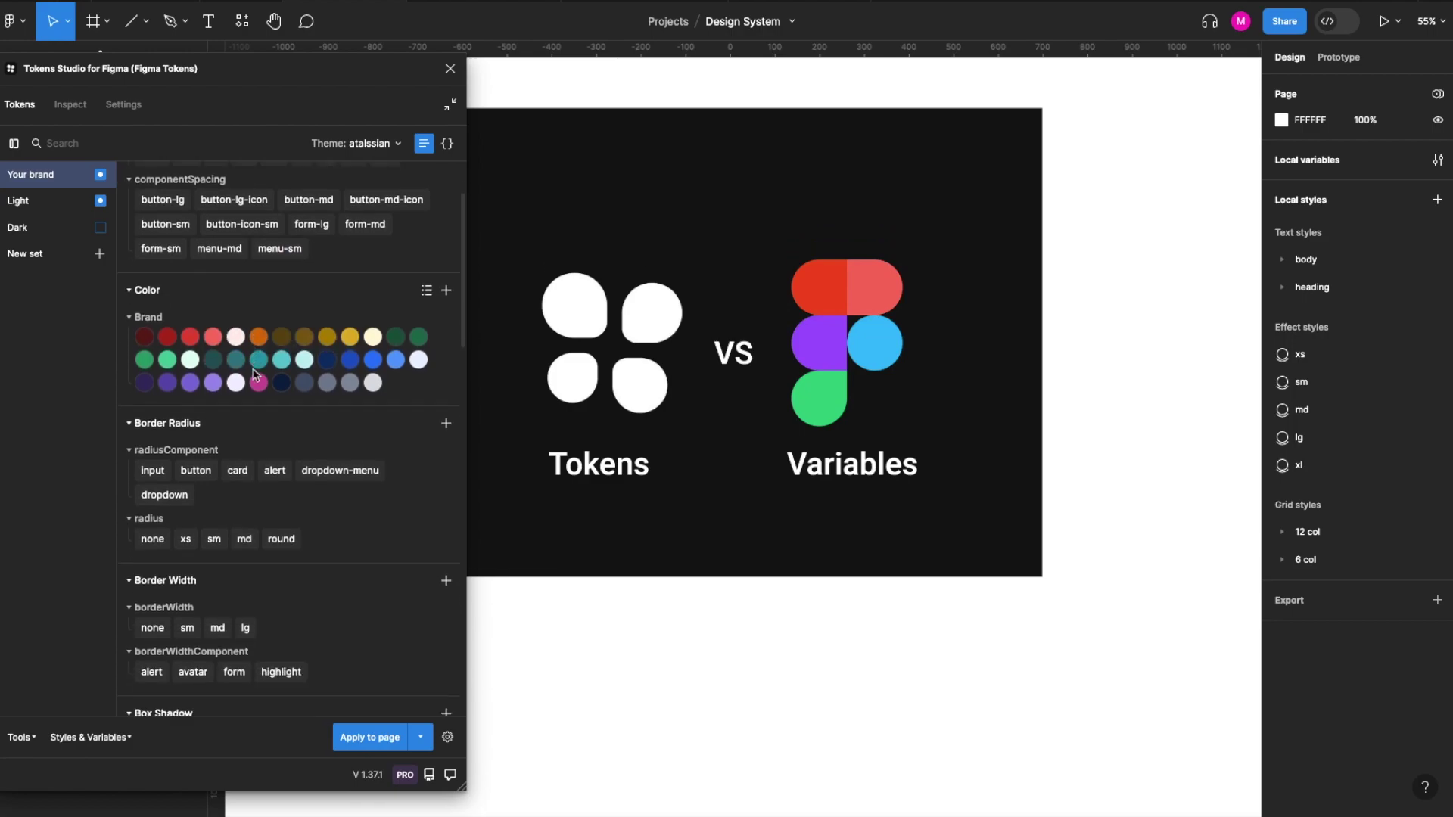
scroll(259, 466, down, 5)
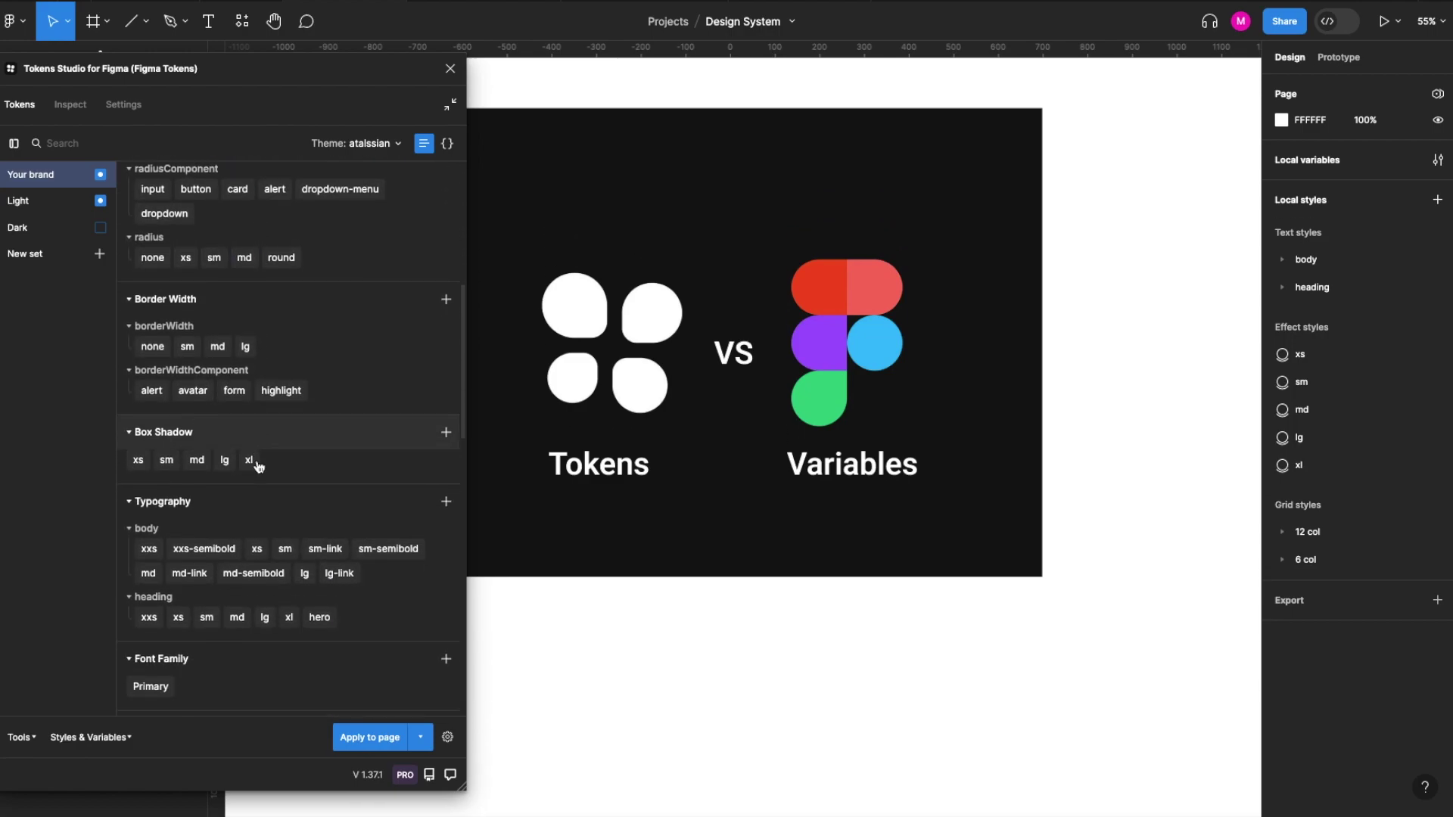
scroll(334, 514, down, 1)
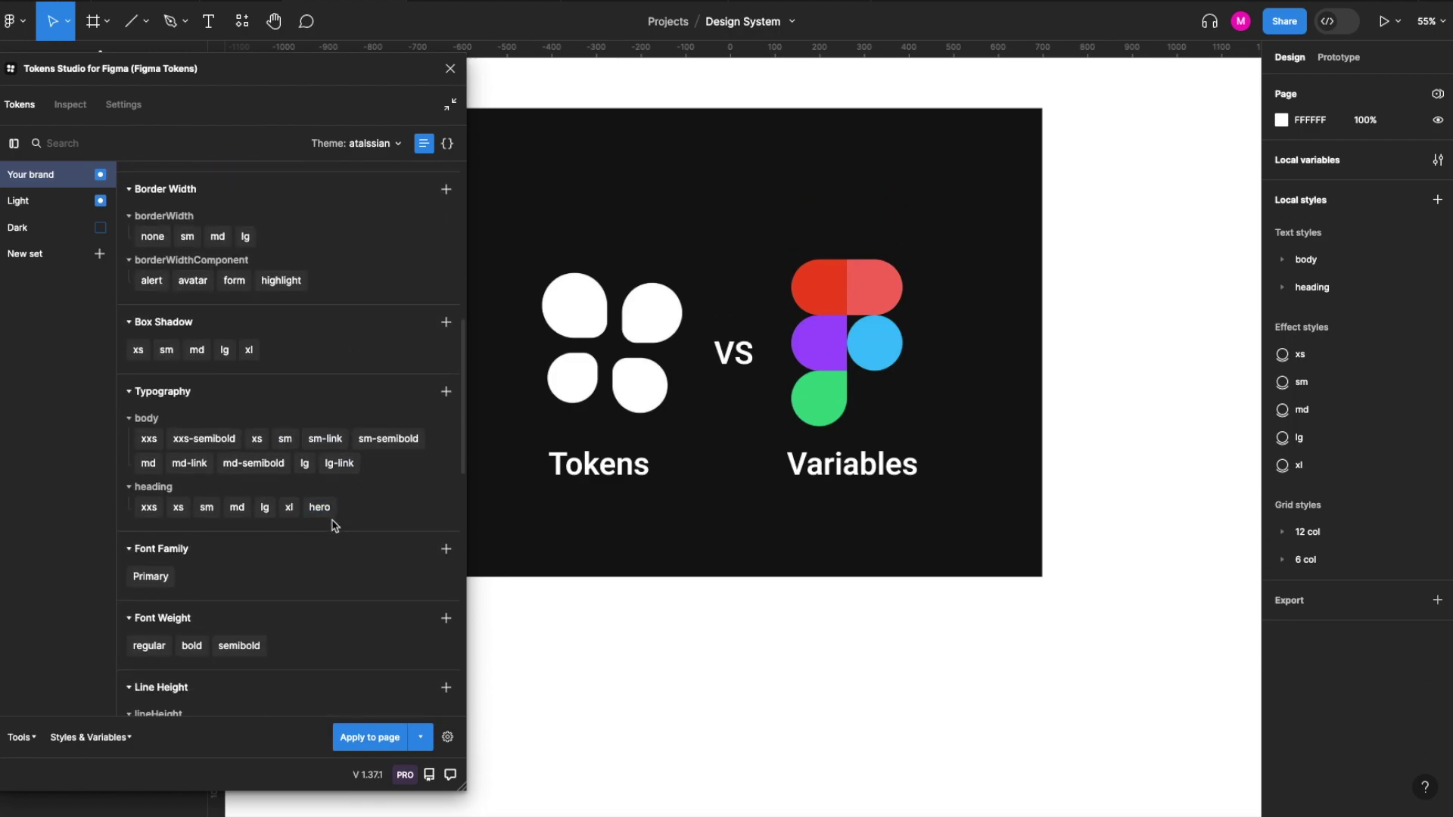
scroll(339, 556, down, 2)
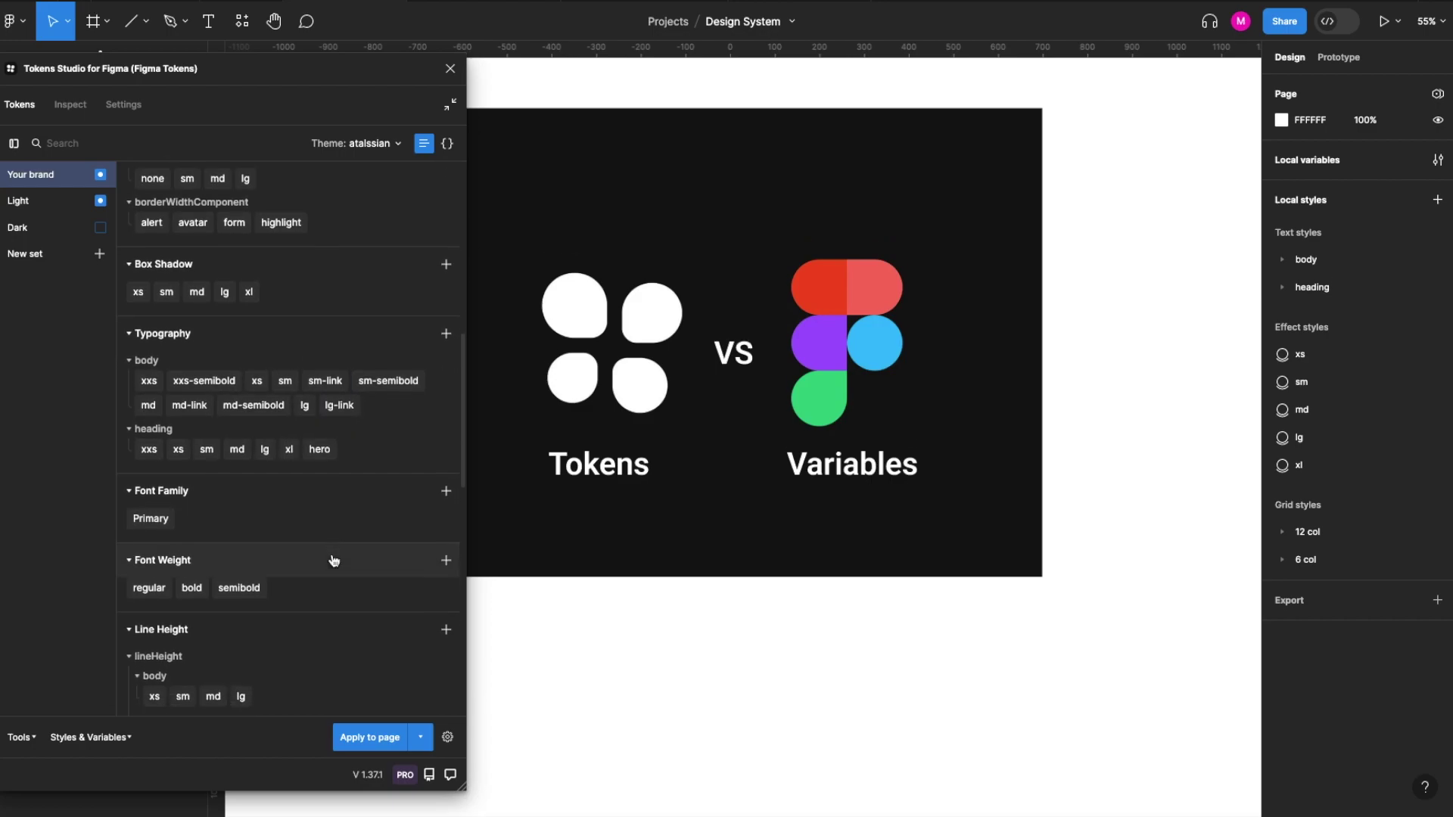
scroll(336, 560, down, 4)
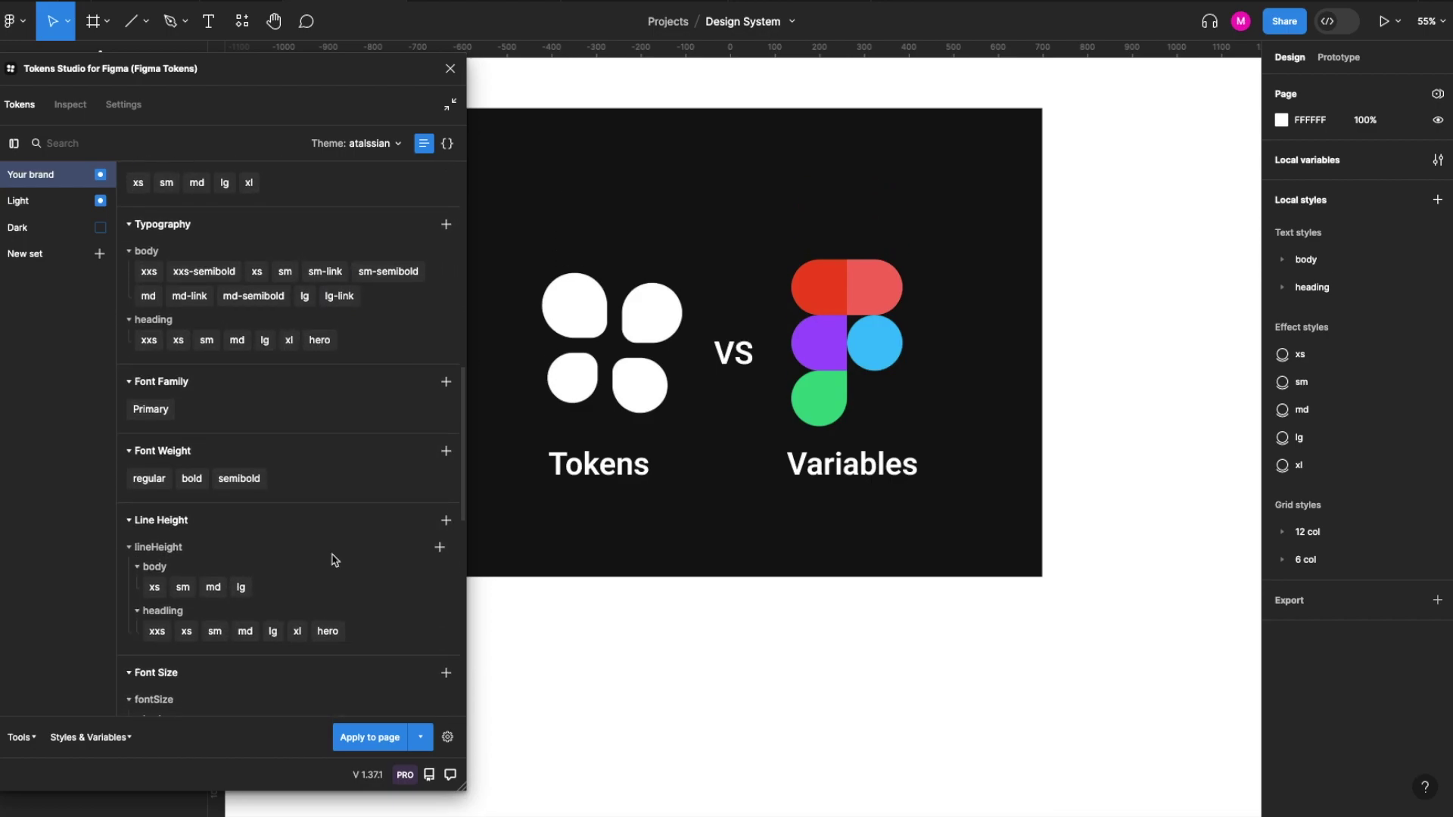
scroll(333, 558, down, 1)
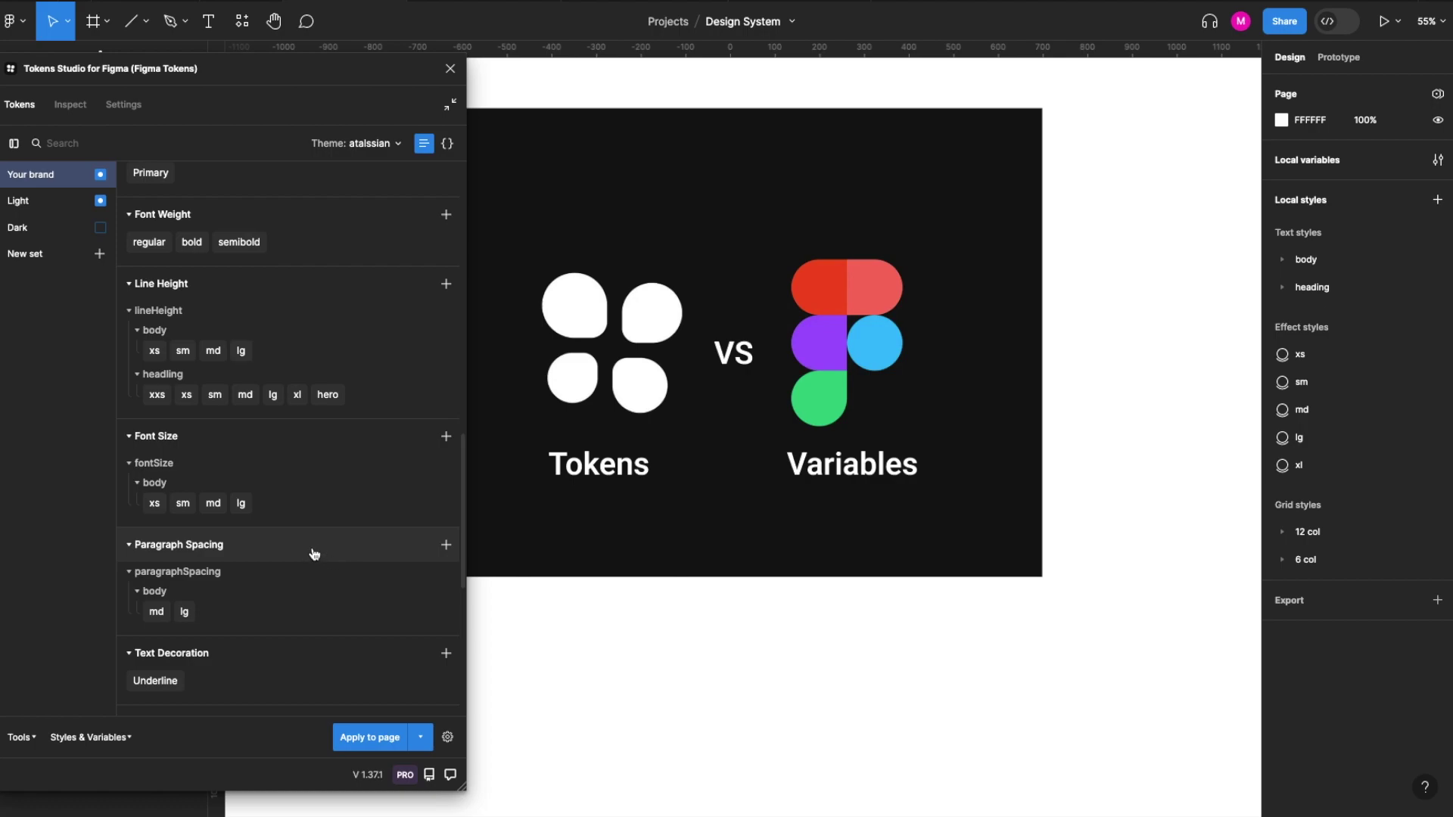
scroll(319, 523, up, 2)
scroll(320, 523, up, 15)
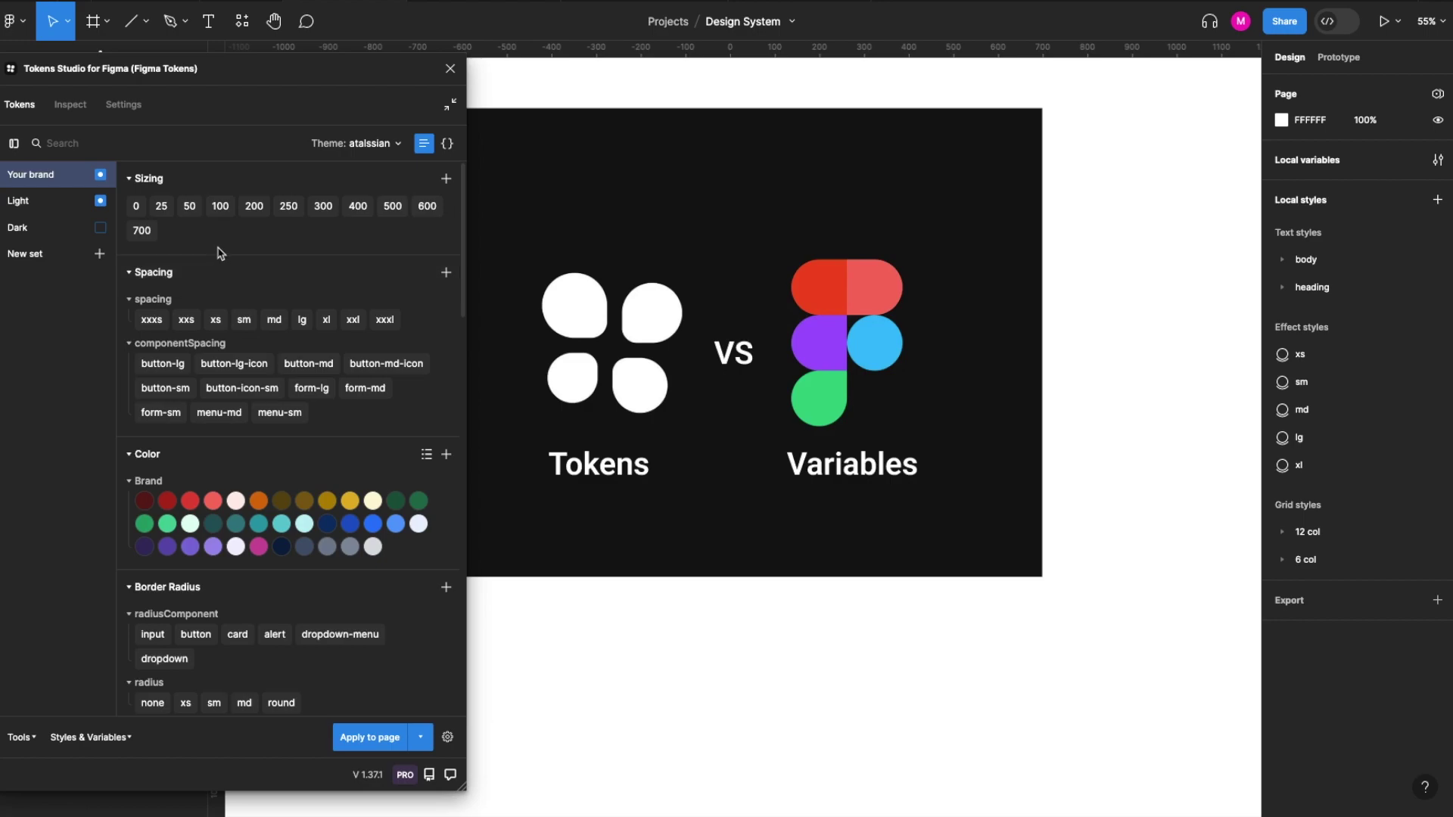
Show the Light set's colour tokens, then bring up the file's local variables
click(73, 211)
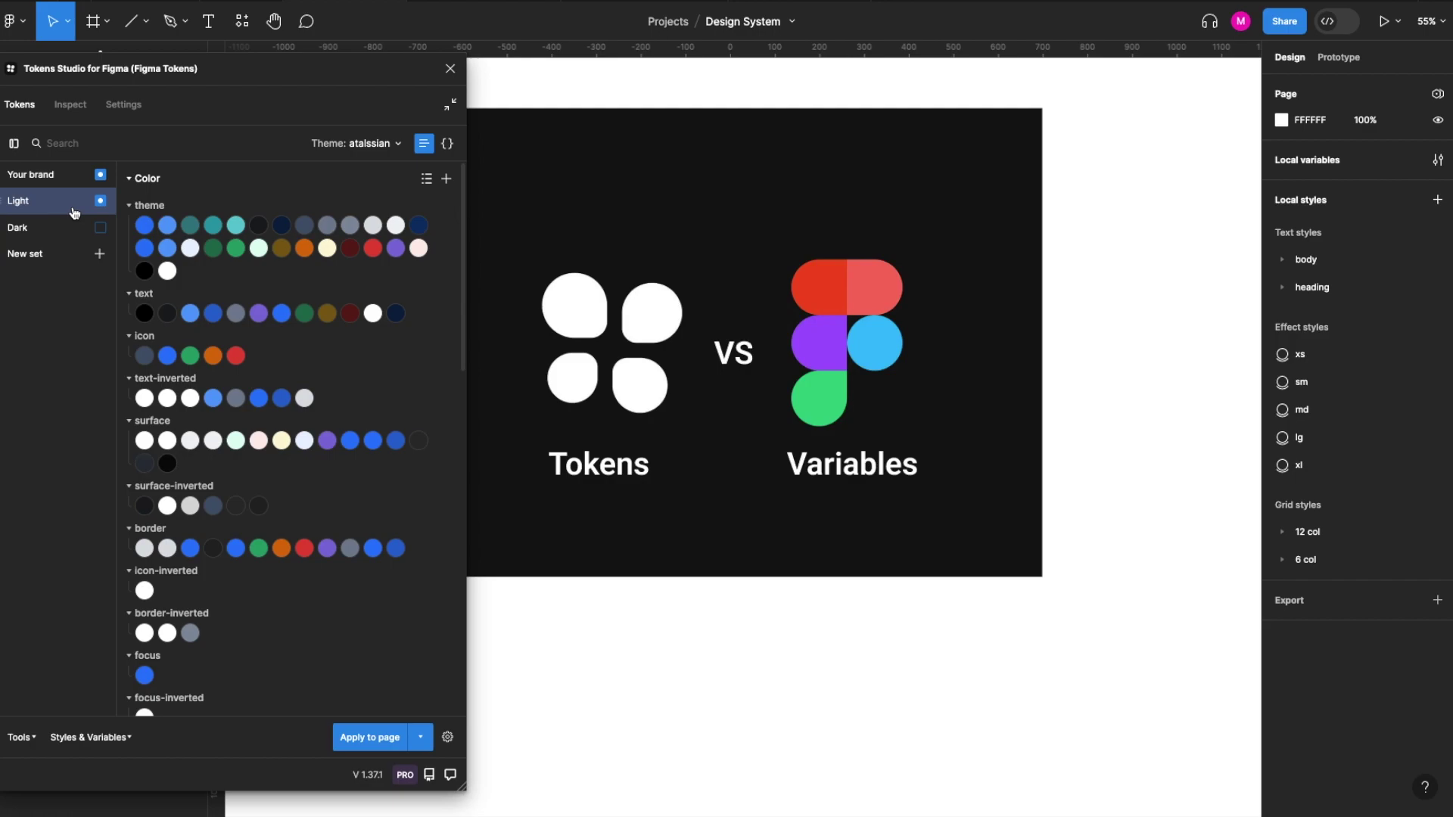
mouse_move(144, 228)
scroll(685, 668, down, 1)
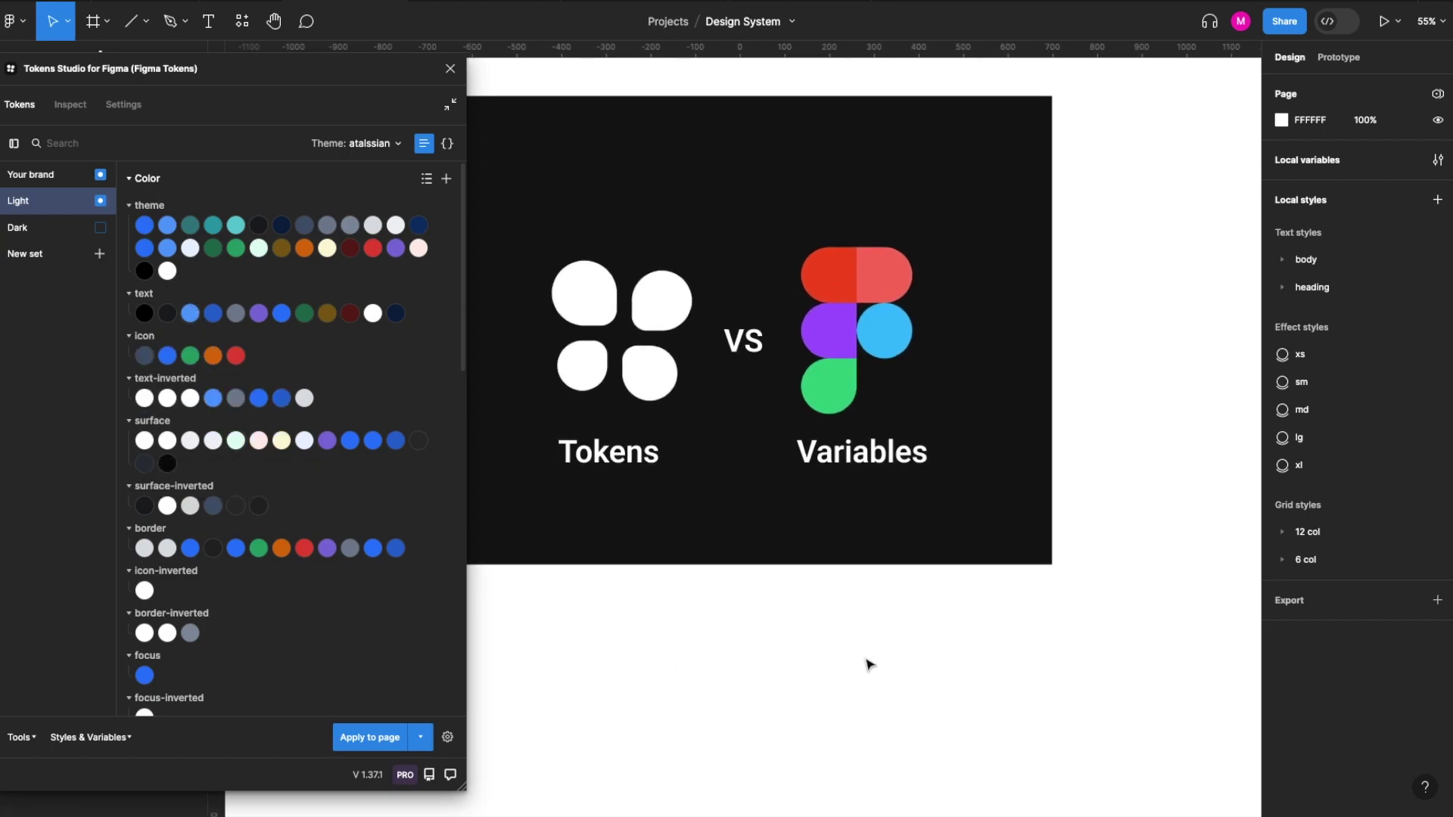
click(1430, 162)
View the Brand, Alias, then Mapped variable collections, and close the variables window
click(615, 72)
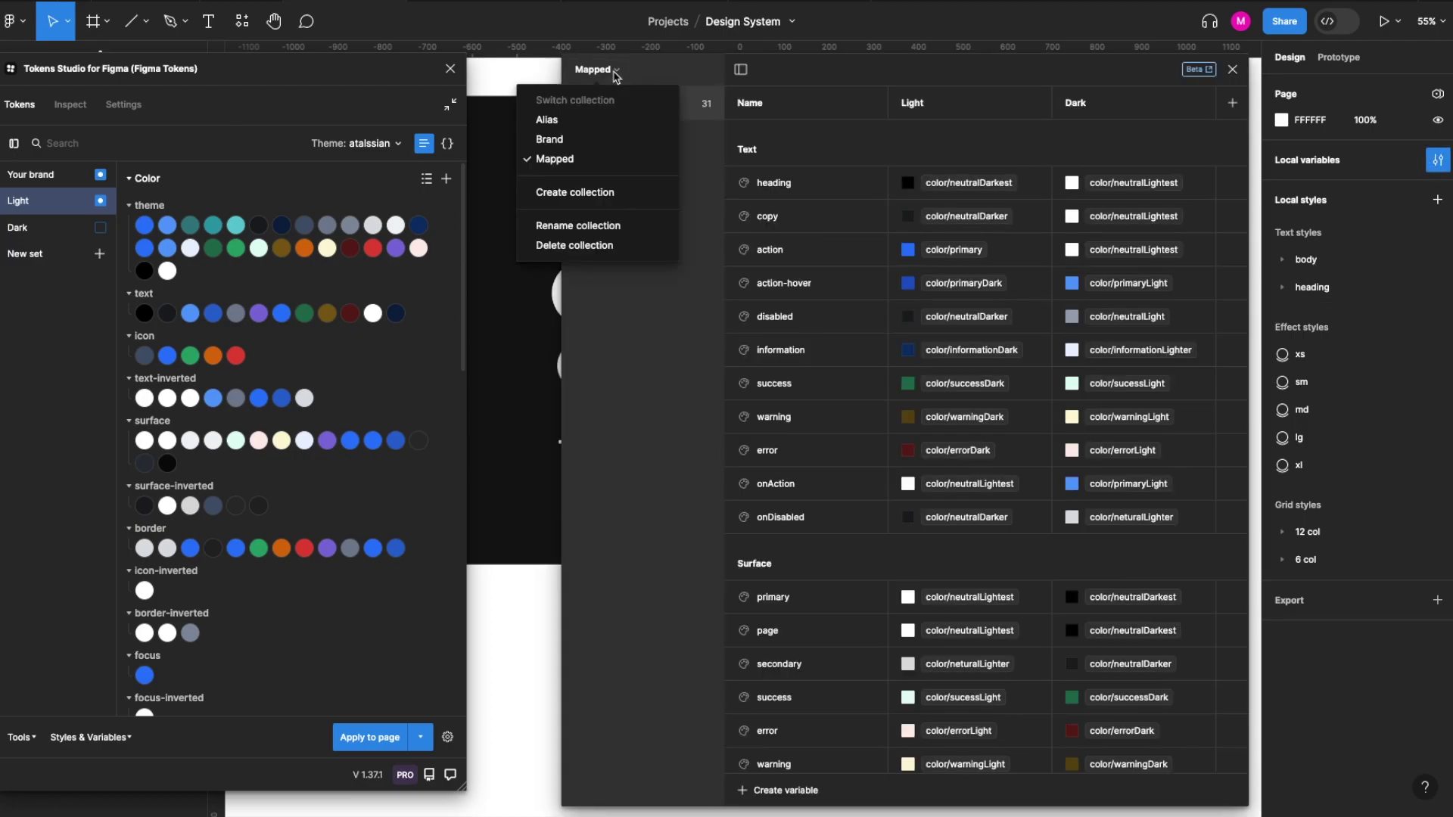
click(595, 143)
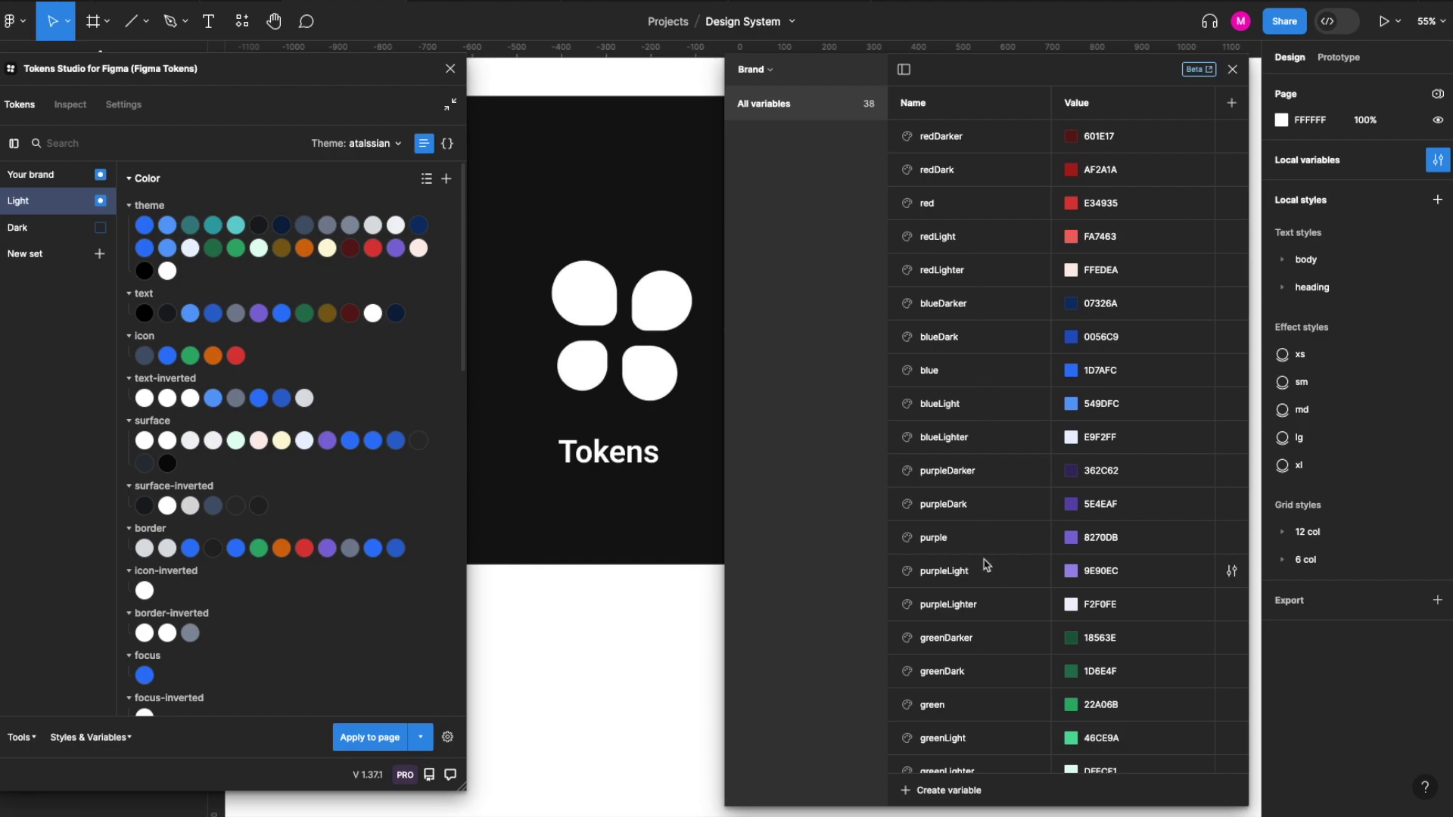
click(767, 71)
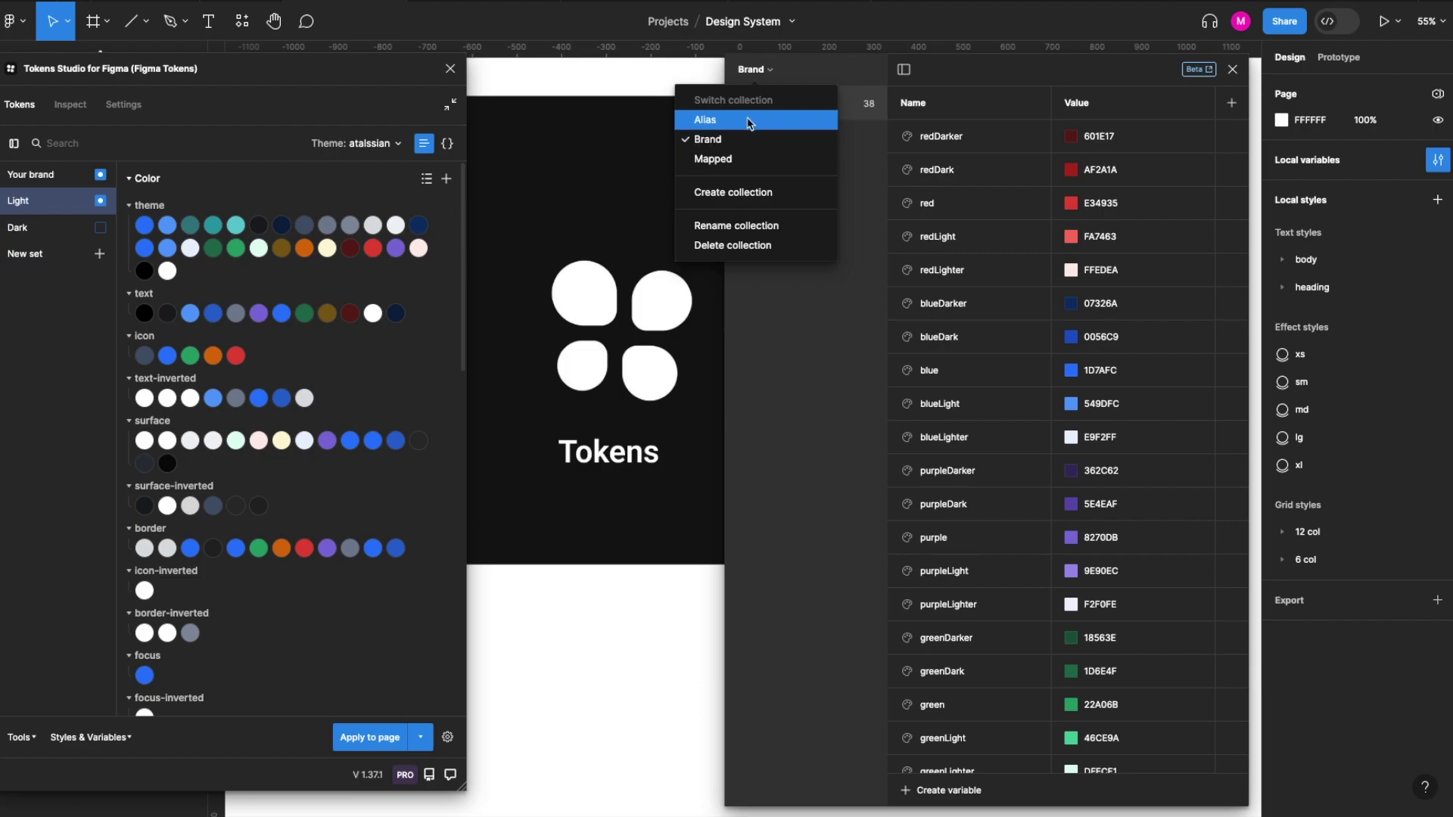
click(749, 122)
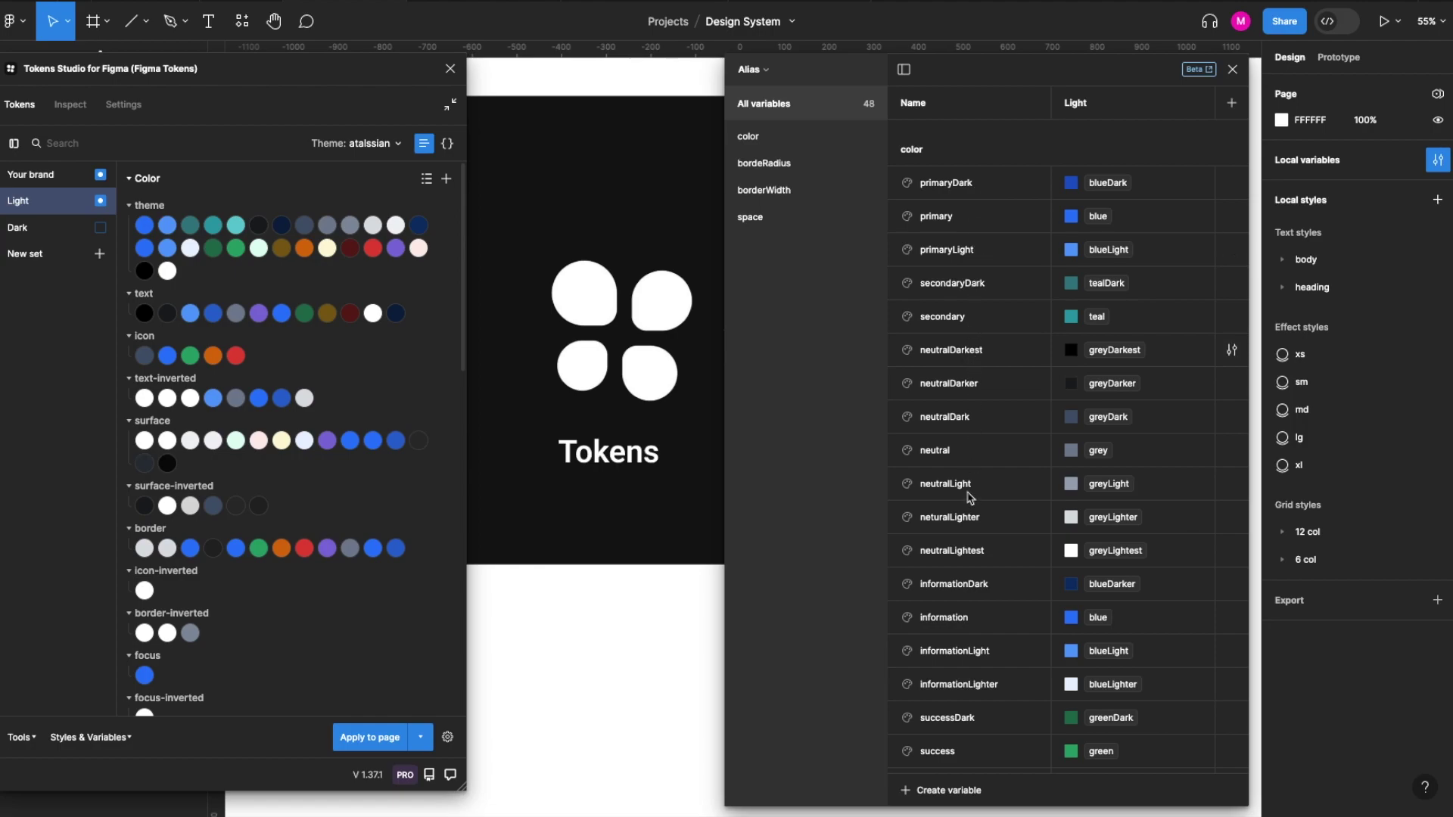
click(766, 71)
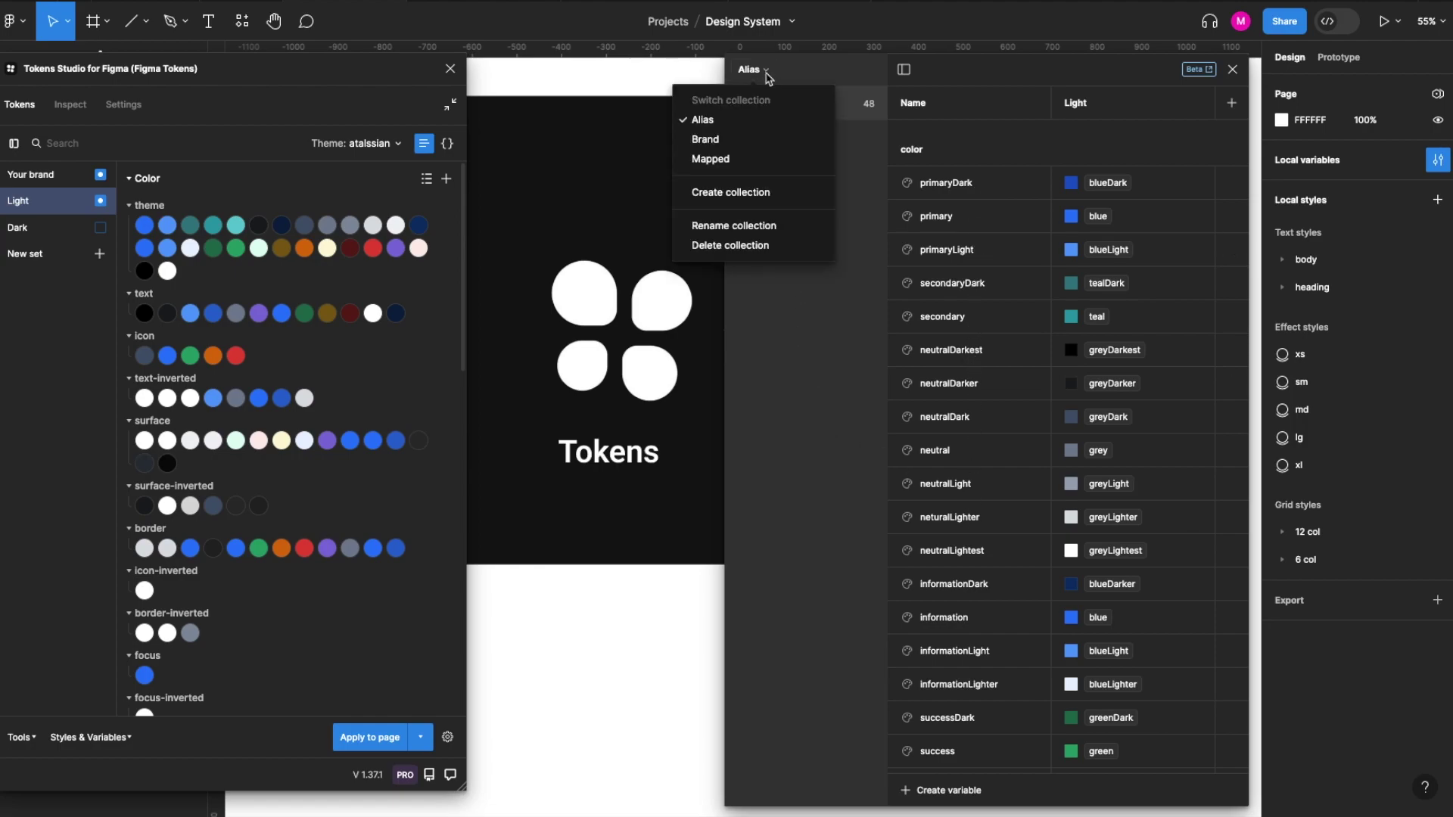
click(768, 161)
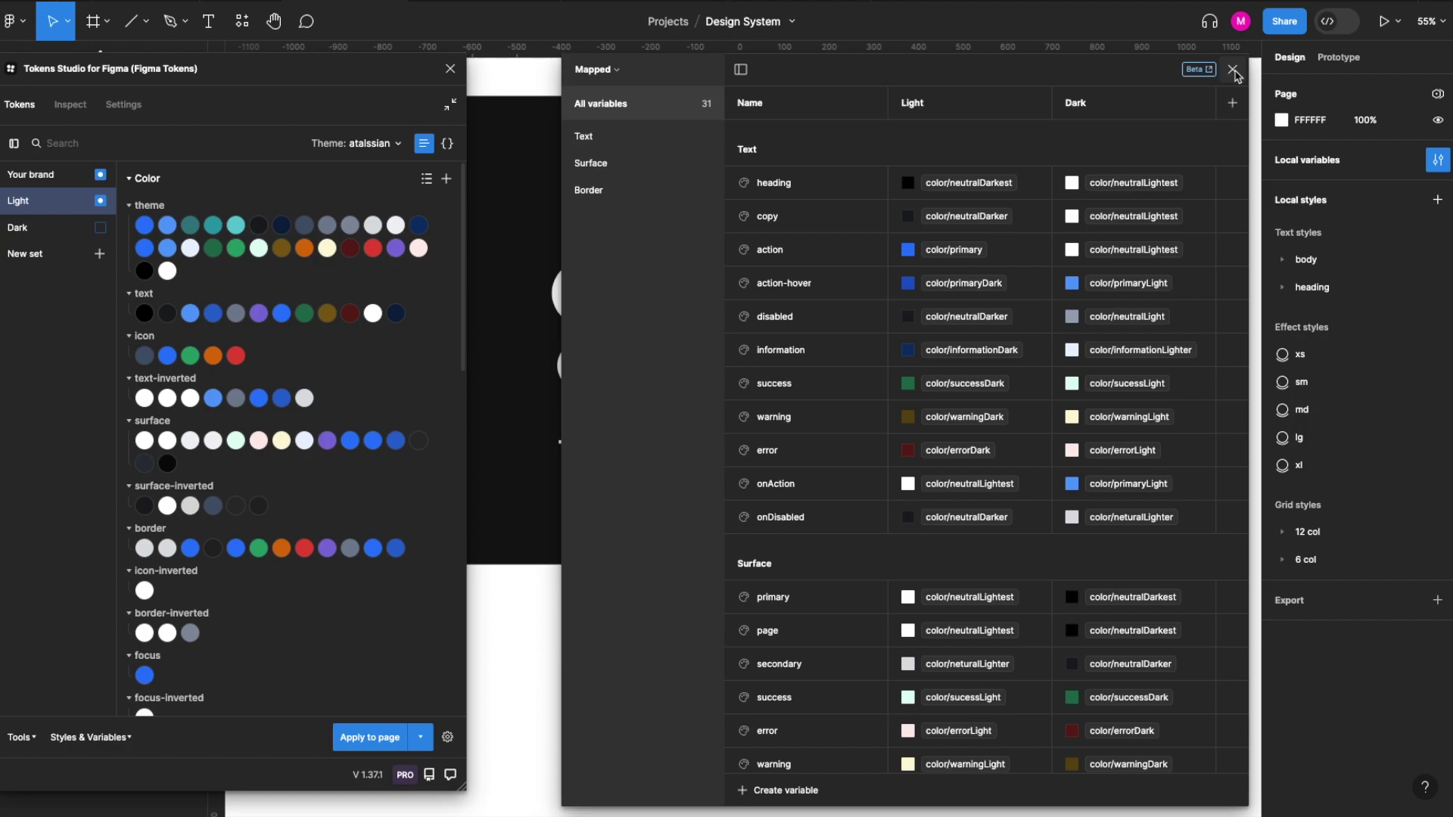
click(1233, 71)
Add a 'Button' text layer below the Tokens vs Variables cover and select it
scroll(707, 684, left, 5)
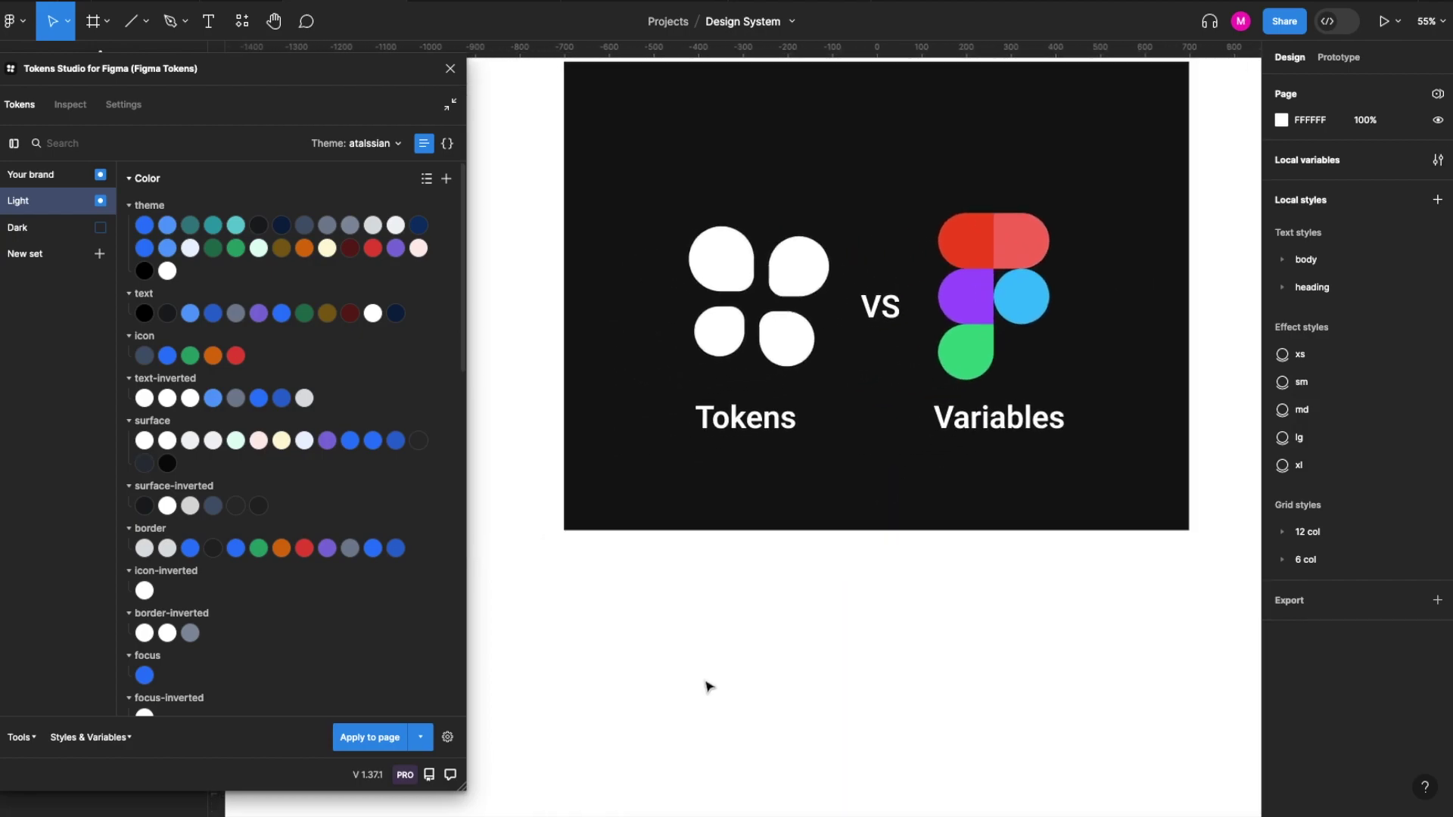
scroll(706, 685, left, 1)
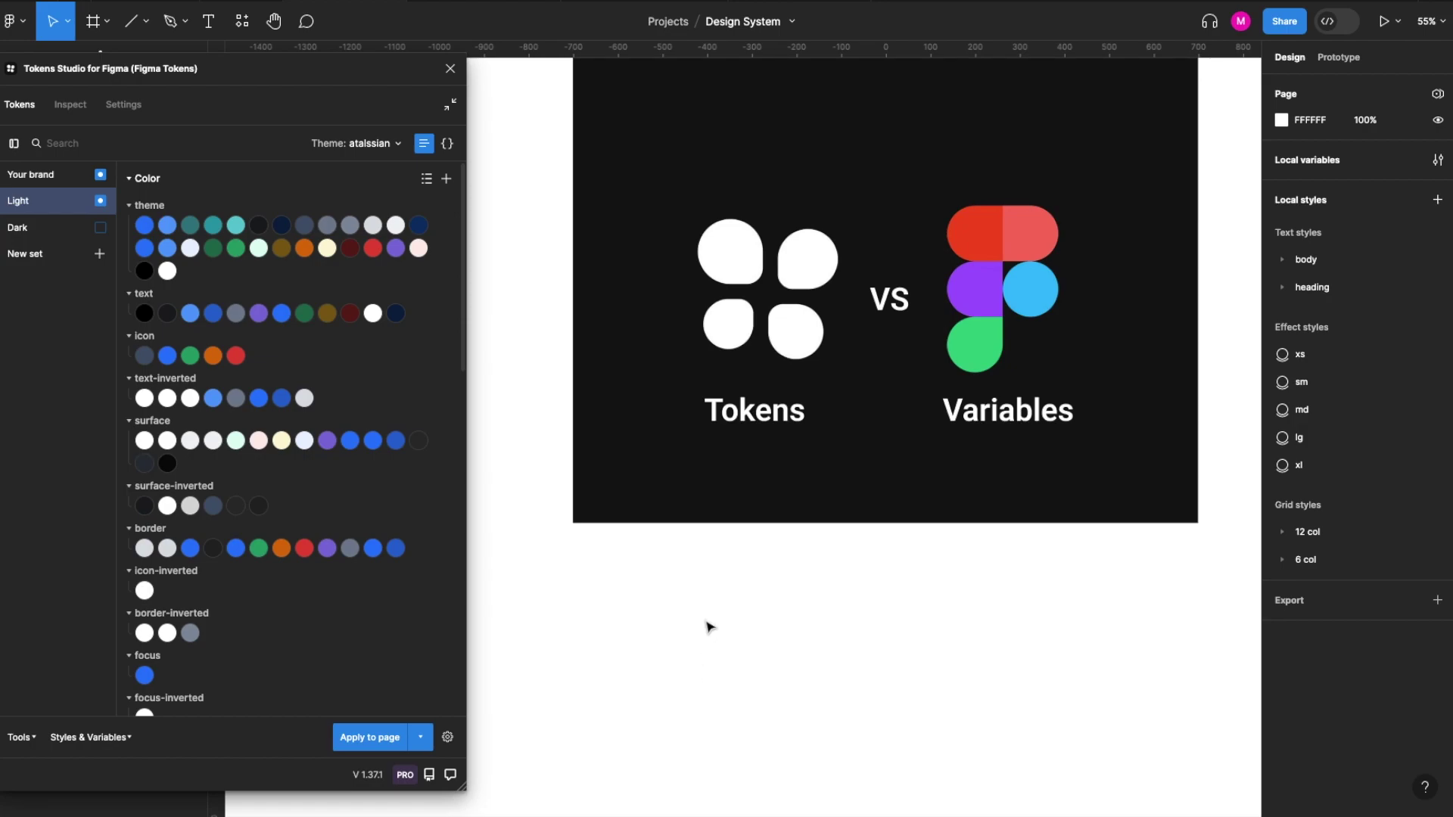
scroll(674, 616, right, 2)
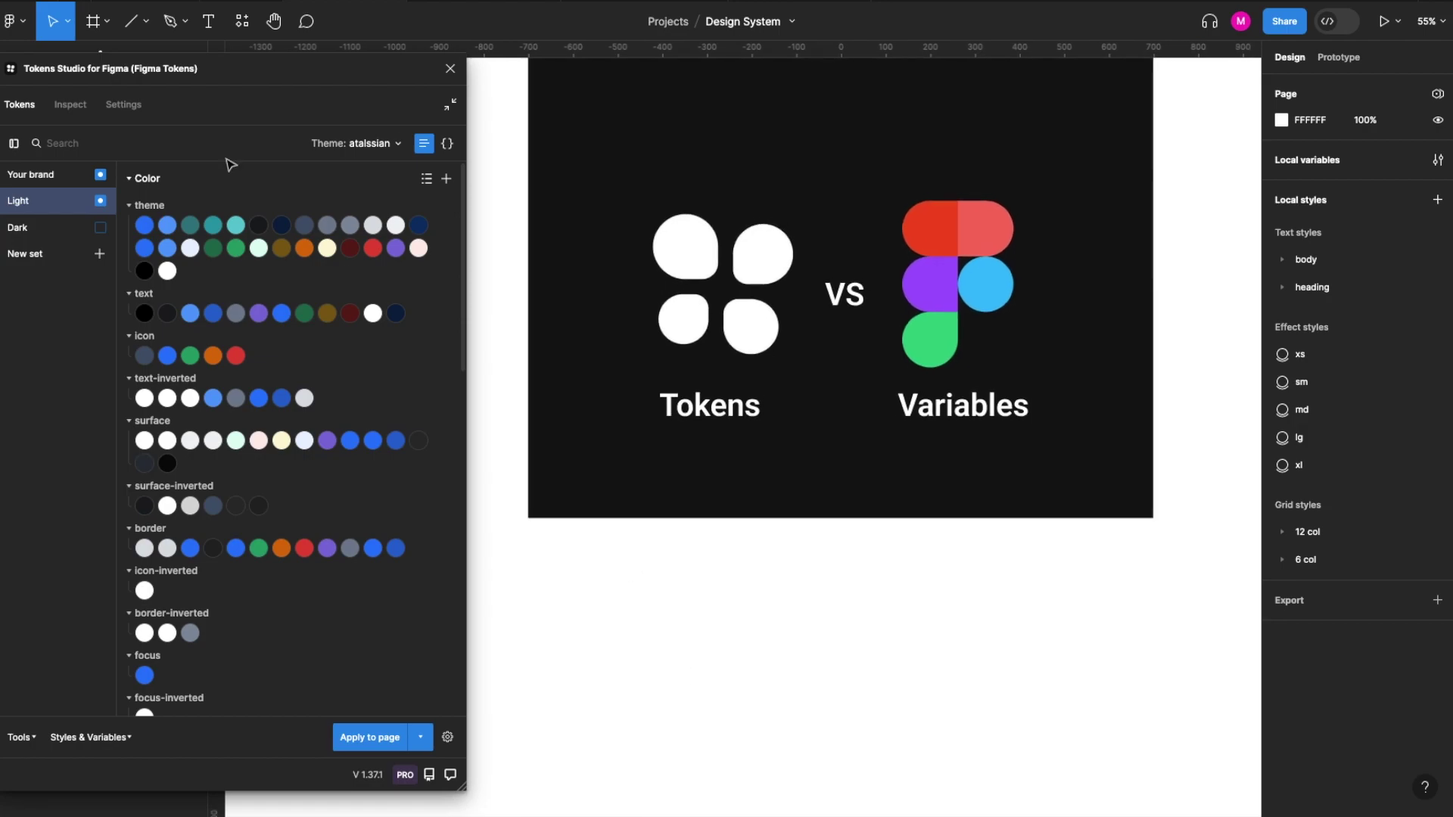
click(209, 22)
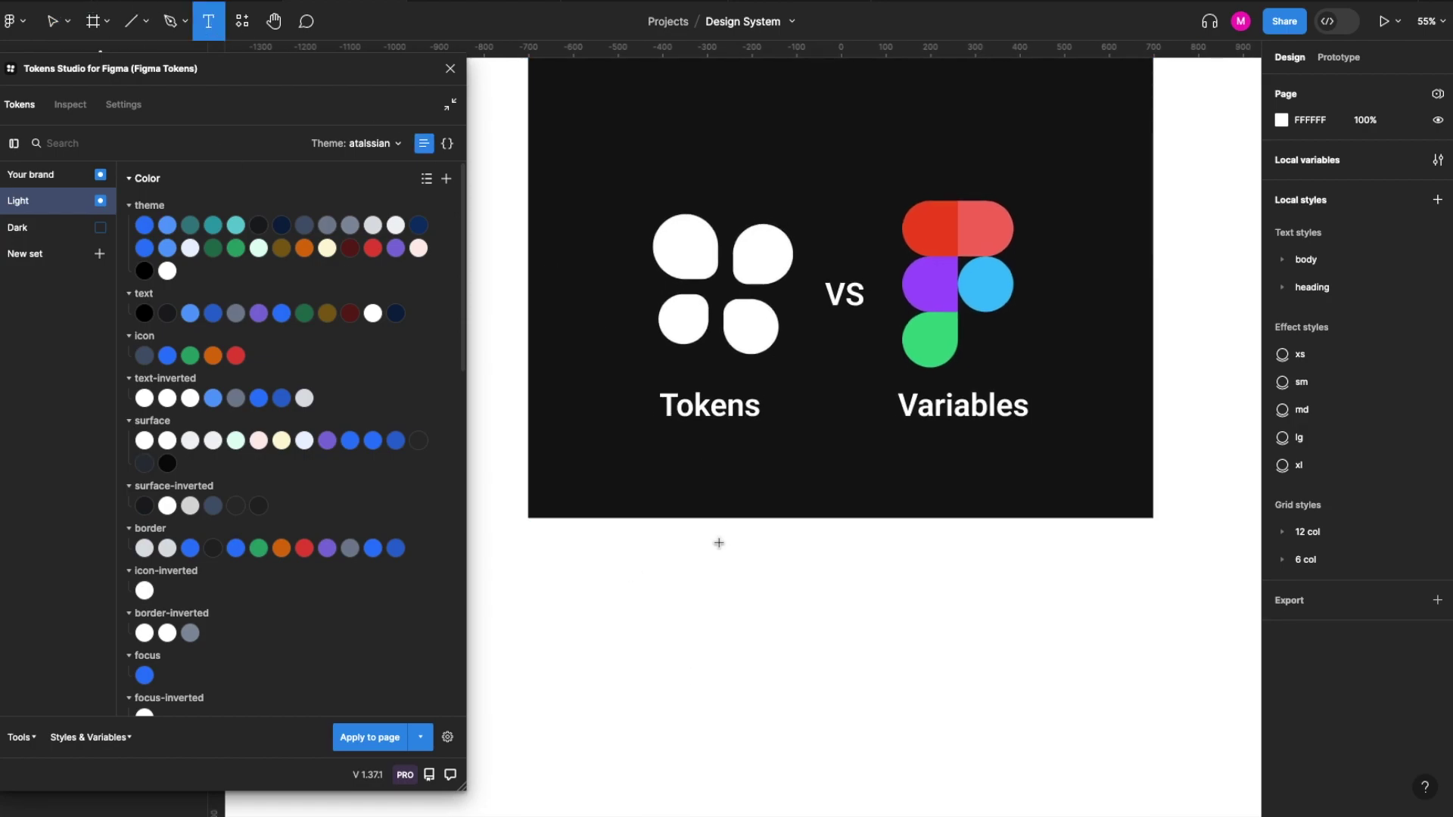
click(671, 595)
text(Button)
key(Escape)
click(817, 691)
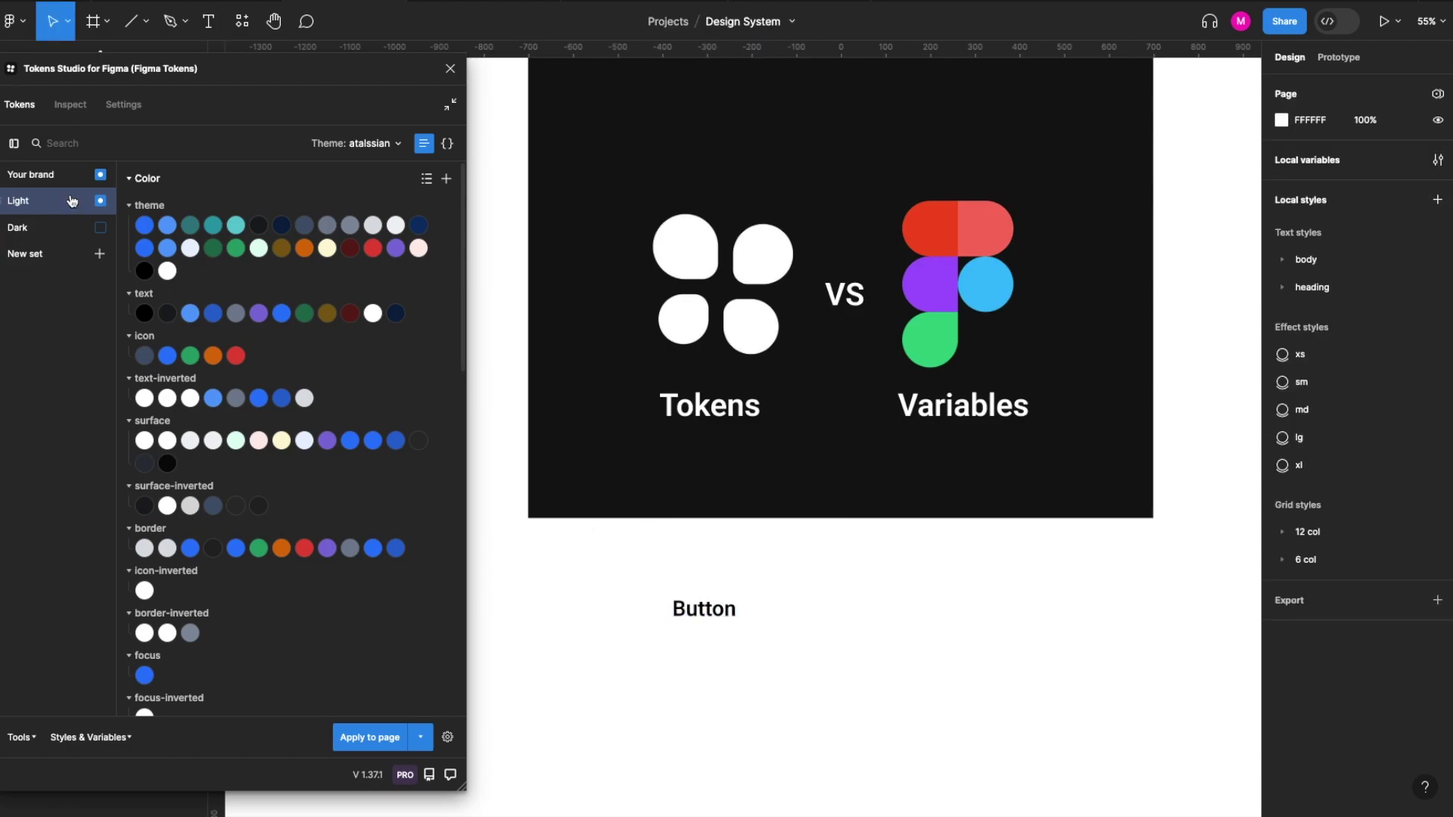
click(690, 609)
Style Button with the Your brand heading hero typography token, after trying heading xl
scroll(640, 620, down, 3)
scroll(639, 620, up, 5)
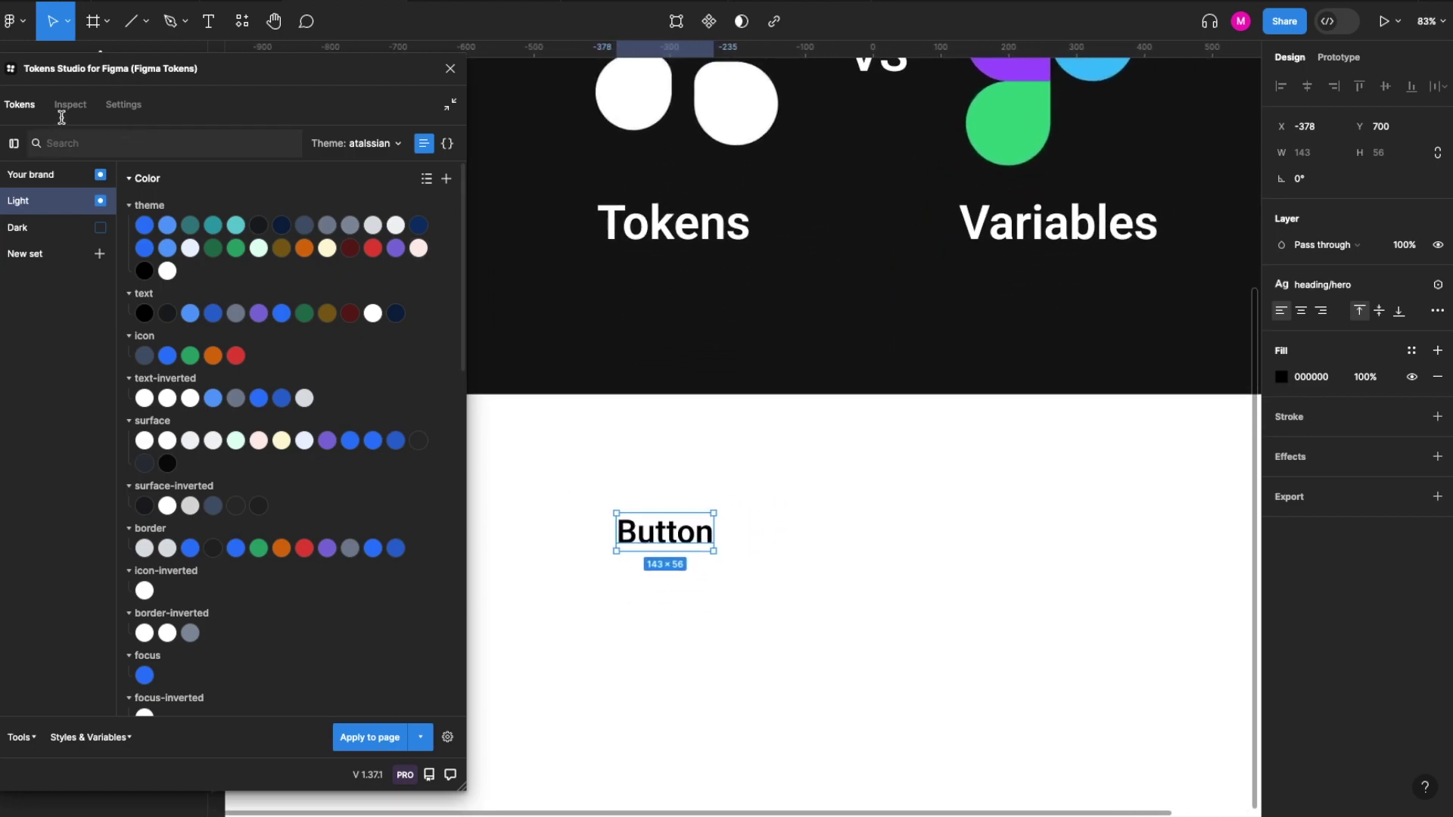
click(46, 177)
scroll(281, 599, down, 5)
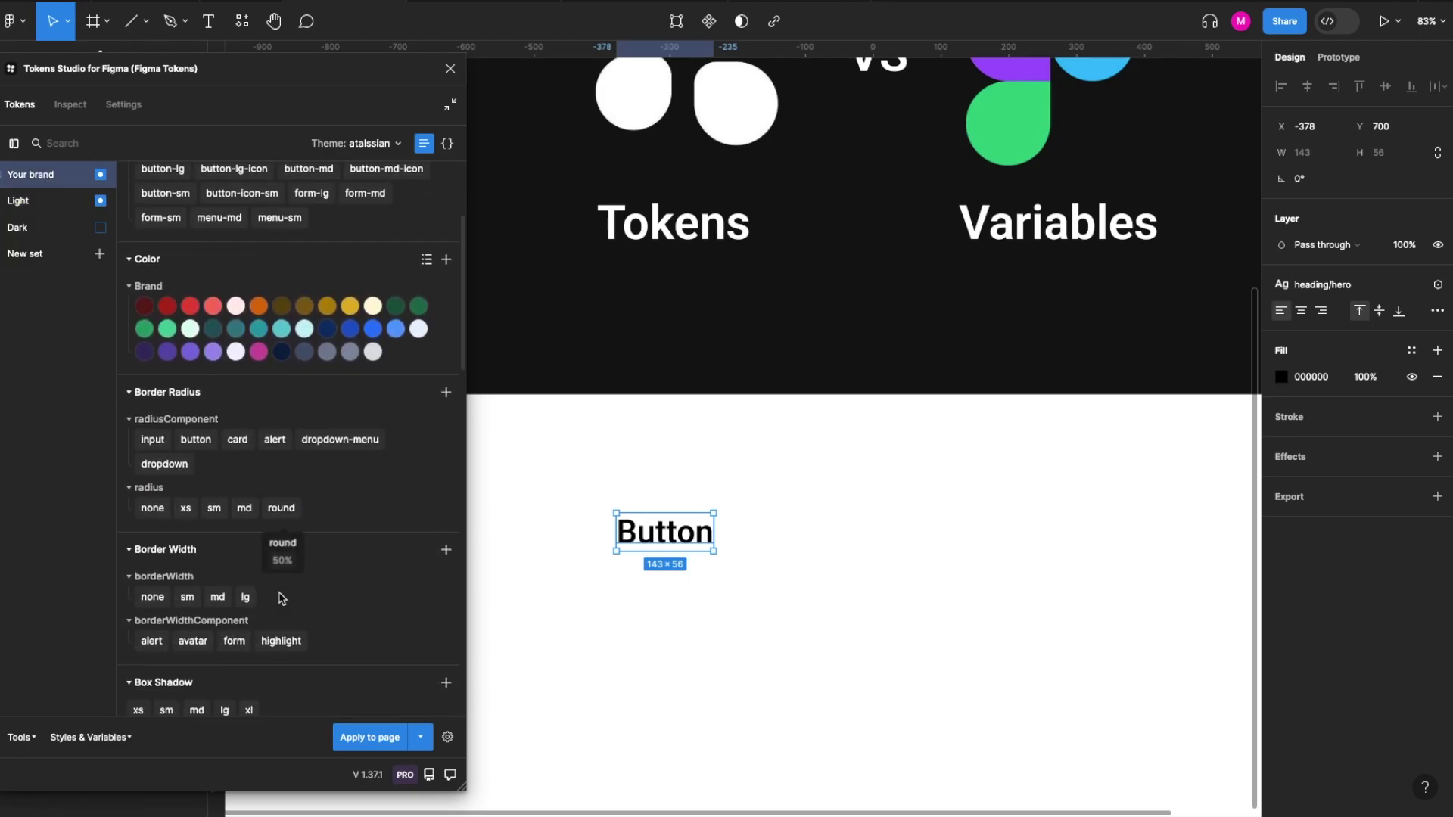
scroll(265, 429, down, 2)
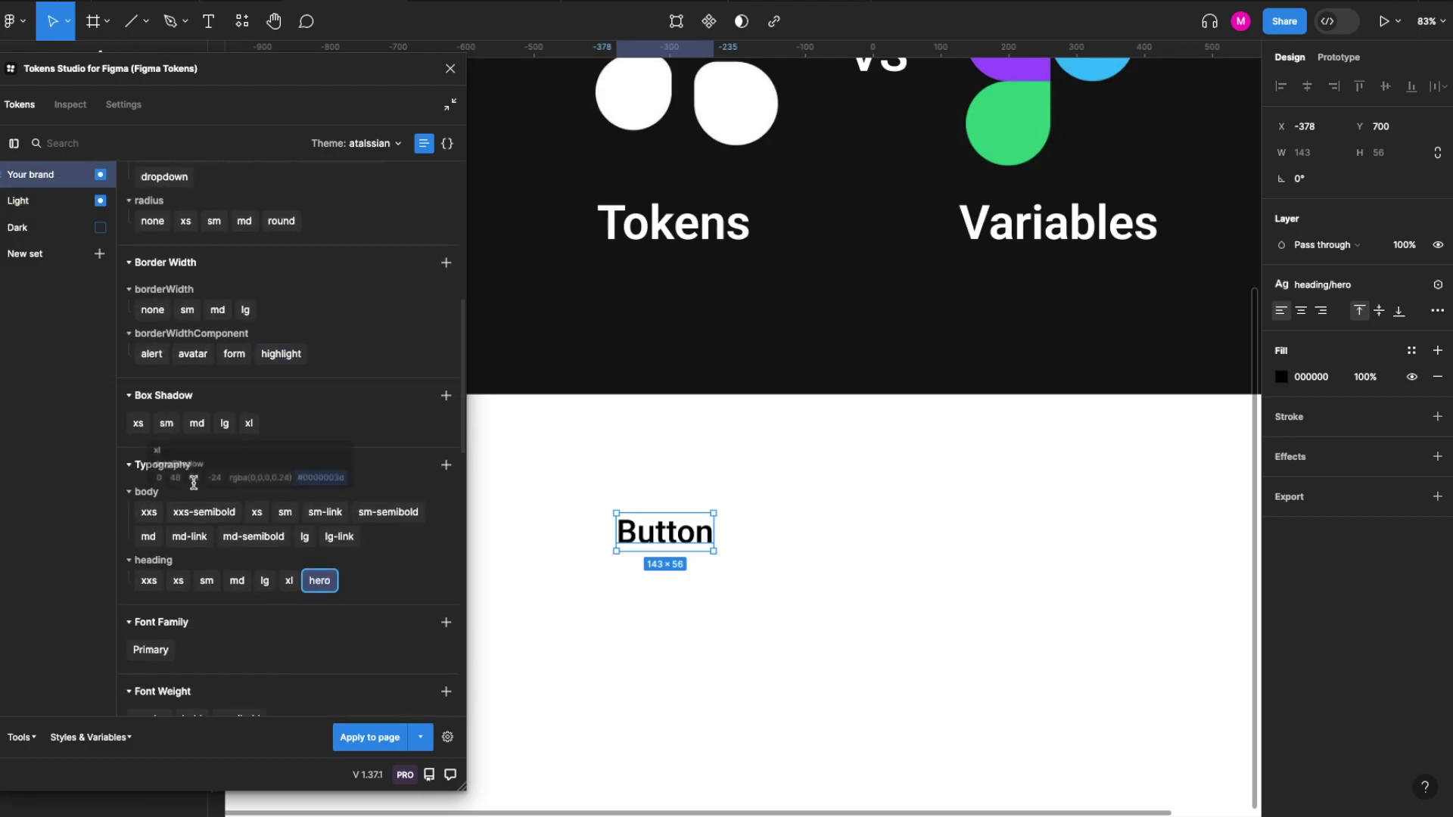
mouse_move(327, 582)
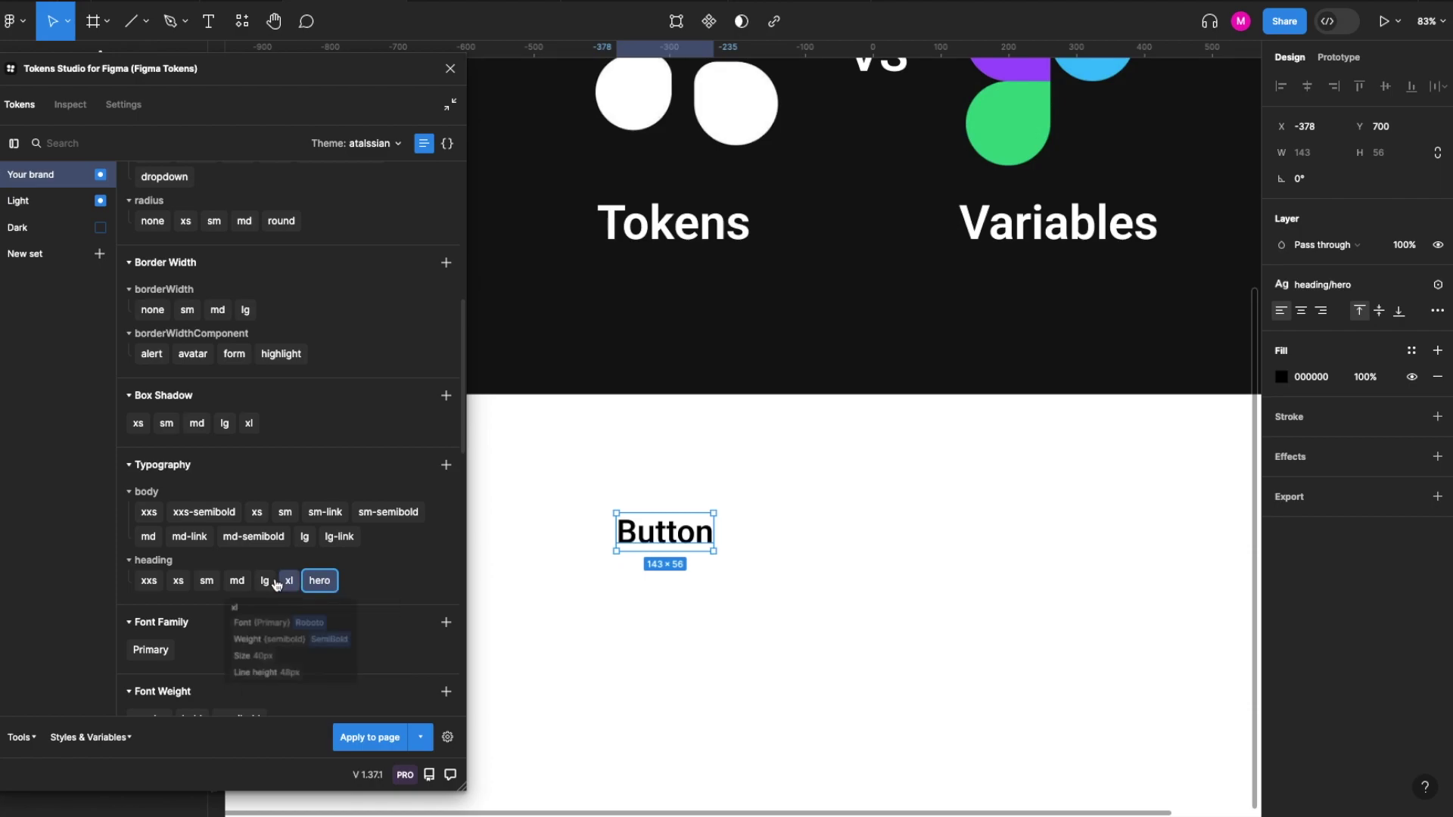
click(289, 580)
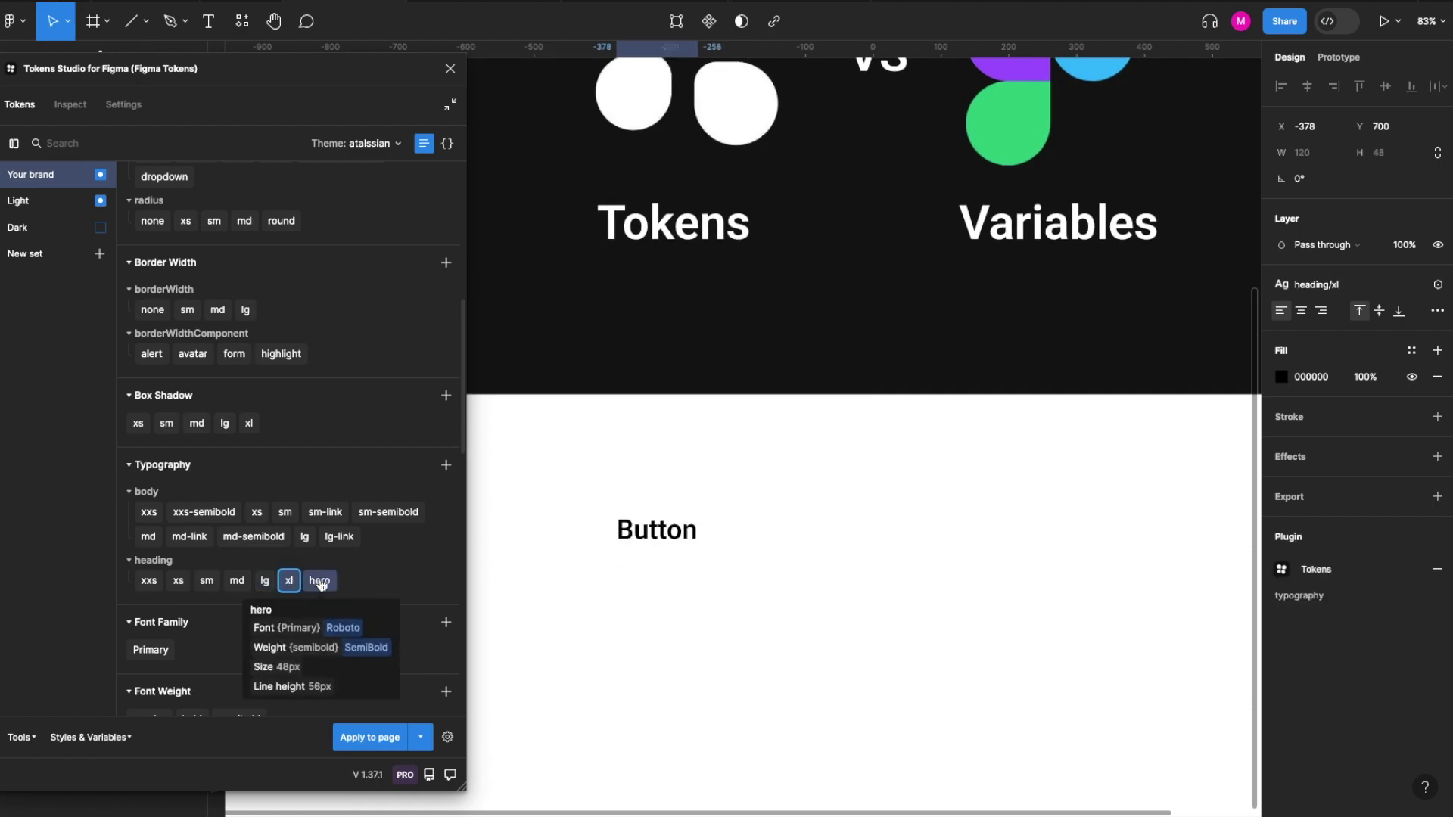
click(321, 580)
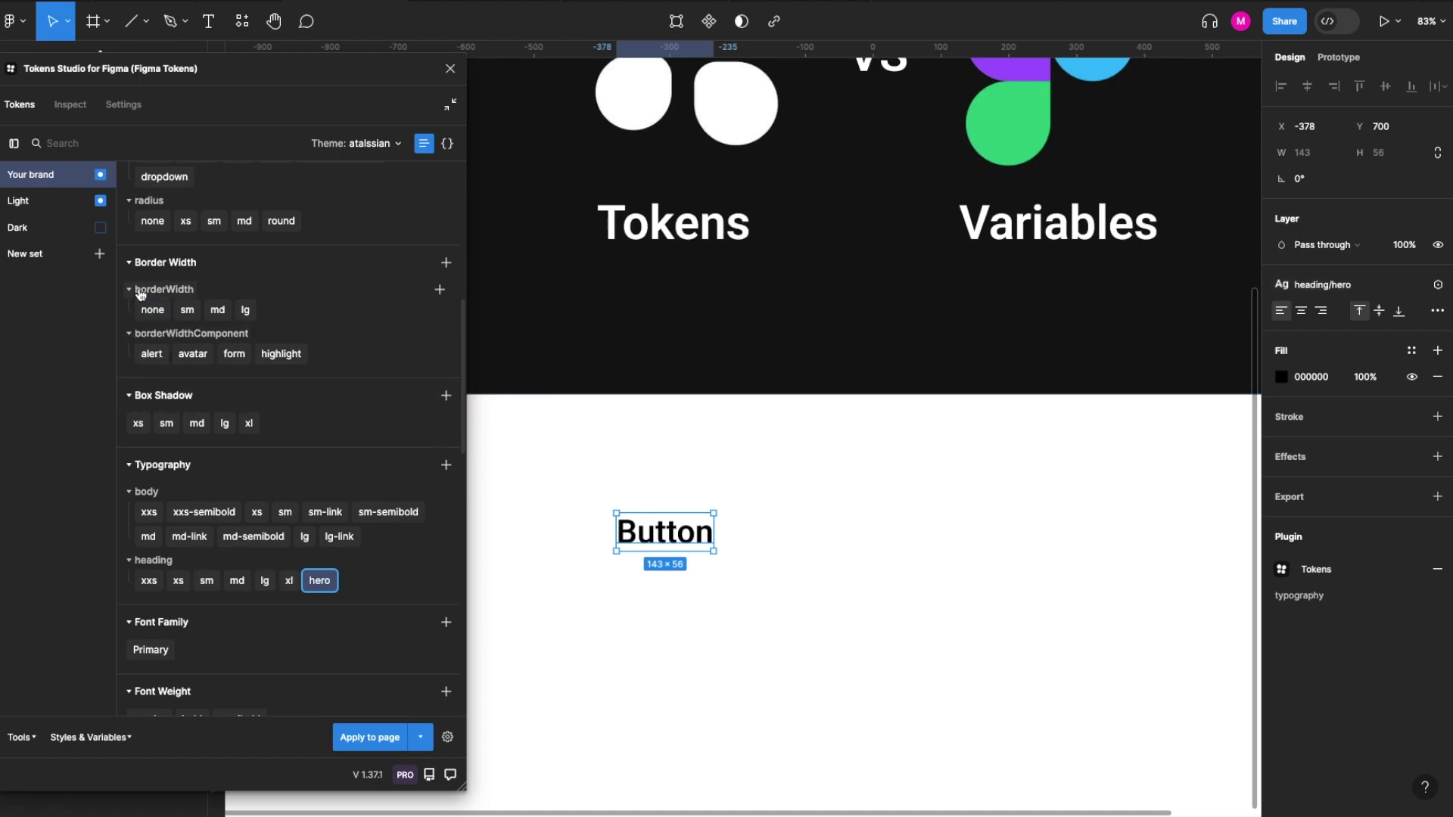
Make Button white with on-action, wrap it in auto layout, and fill it surface action-1 (#1D7AFC)
click(65, 211)
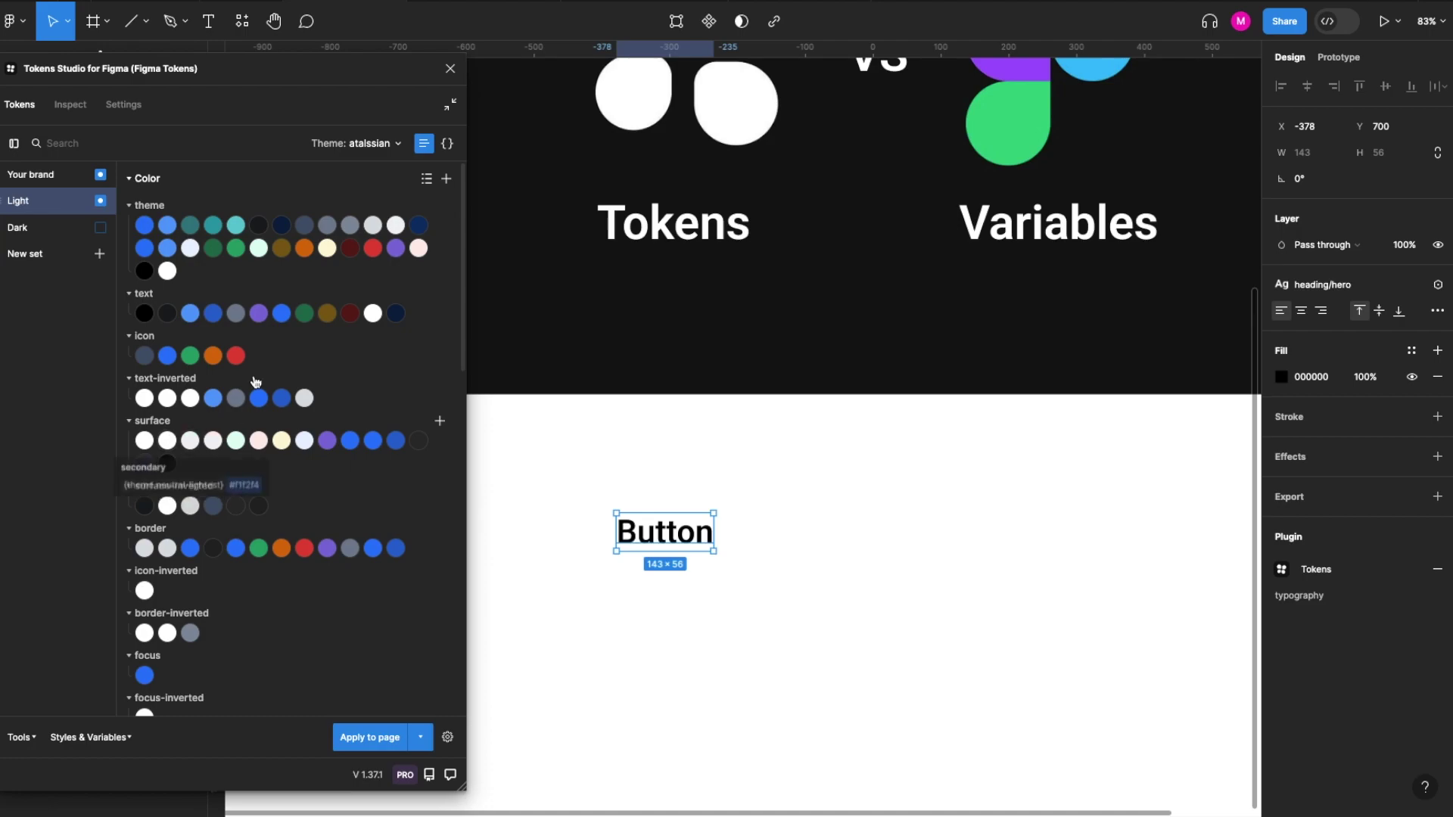
click(373, 313)
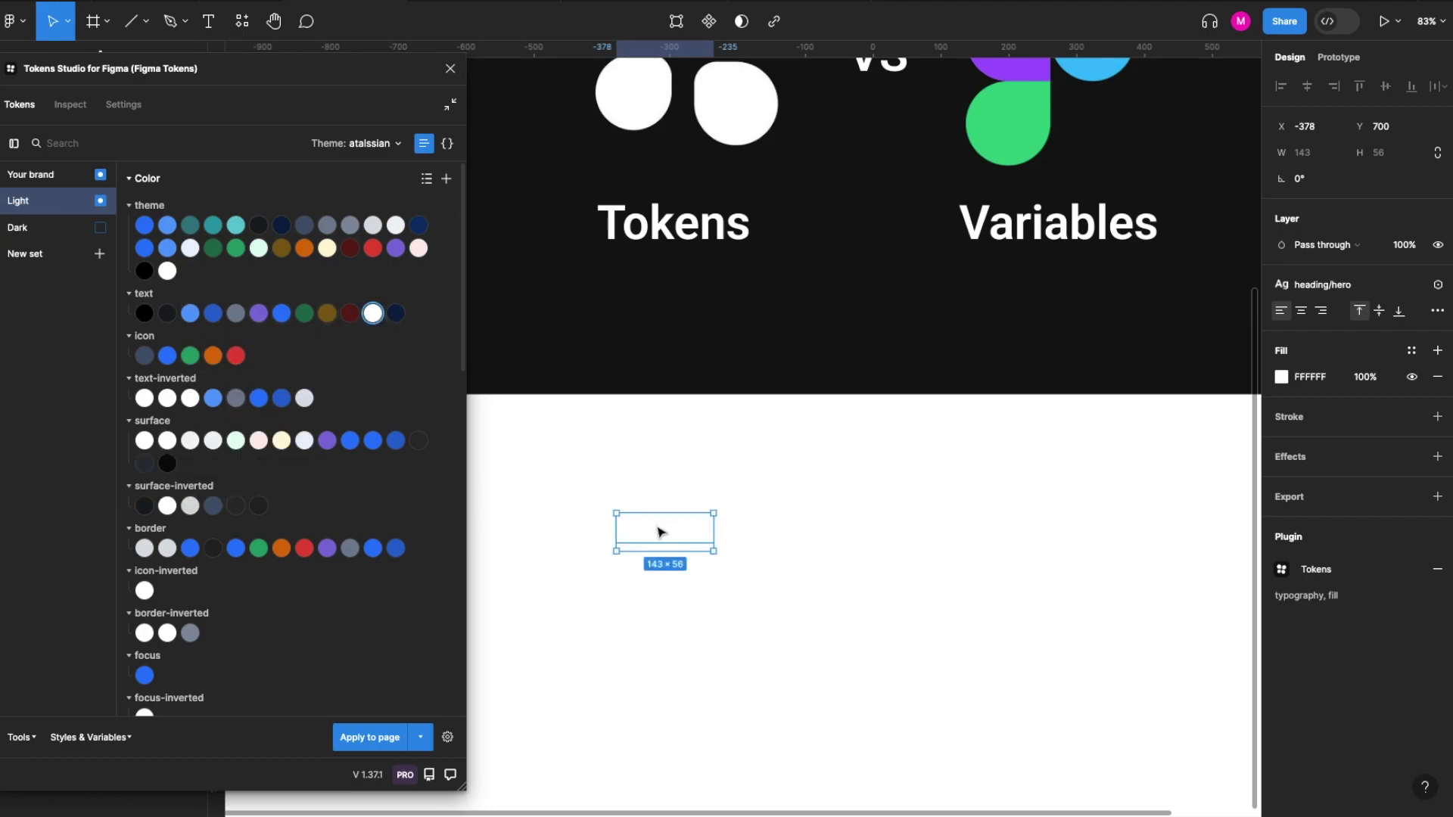
key(shift+a)
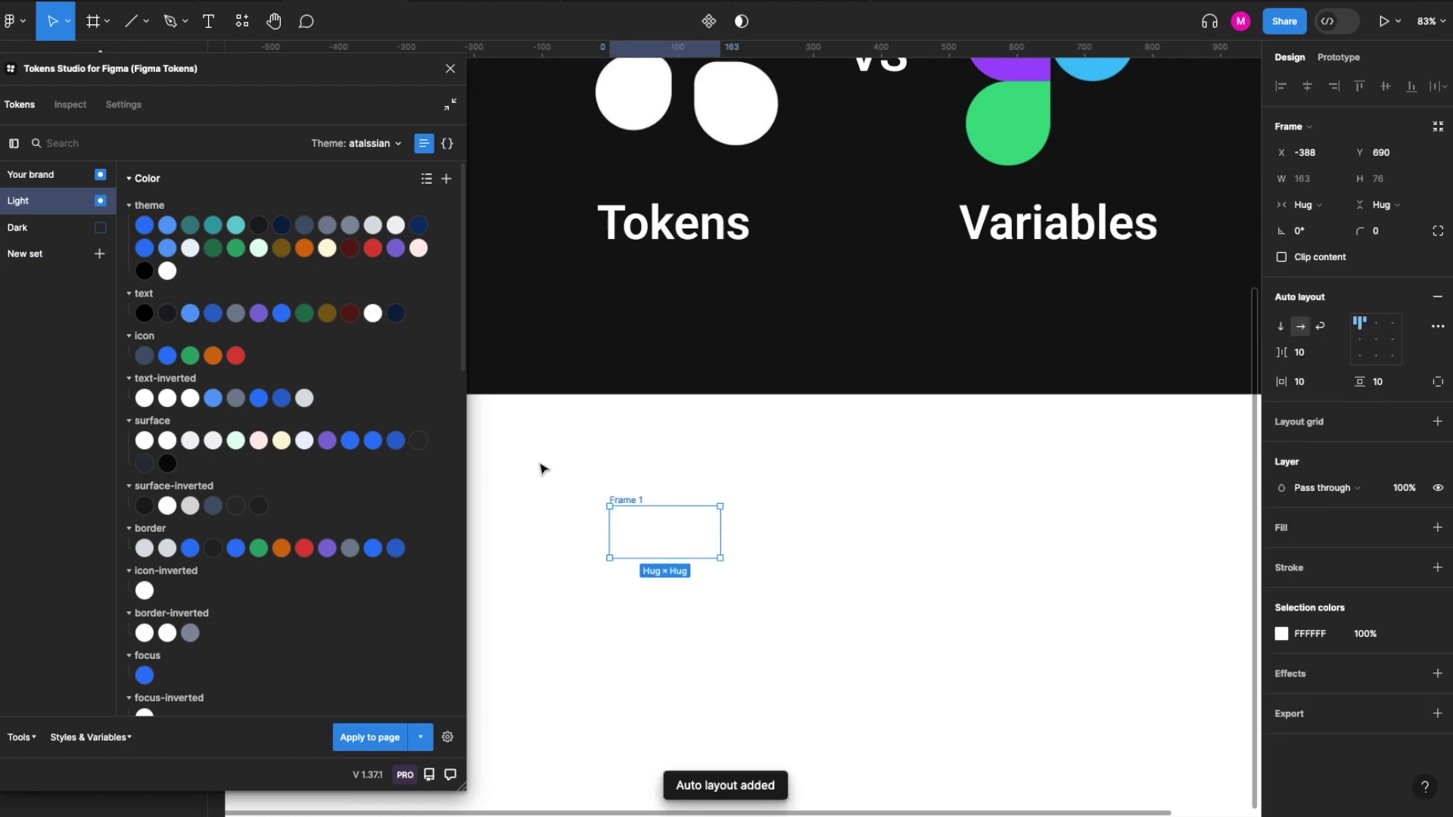
click(373, 442)
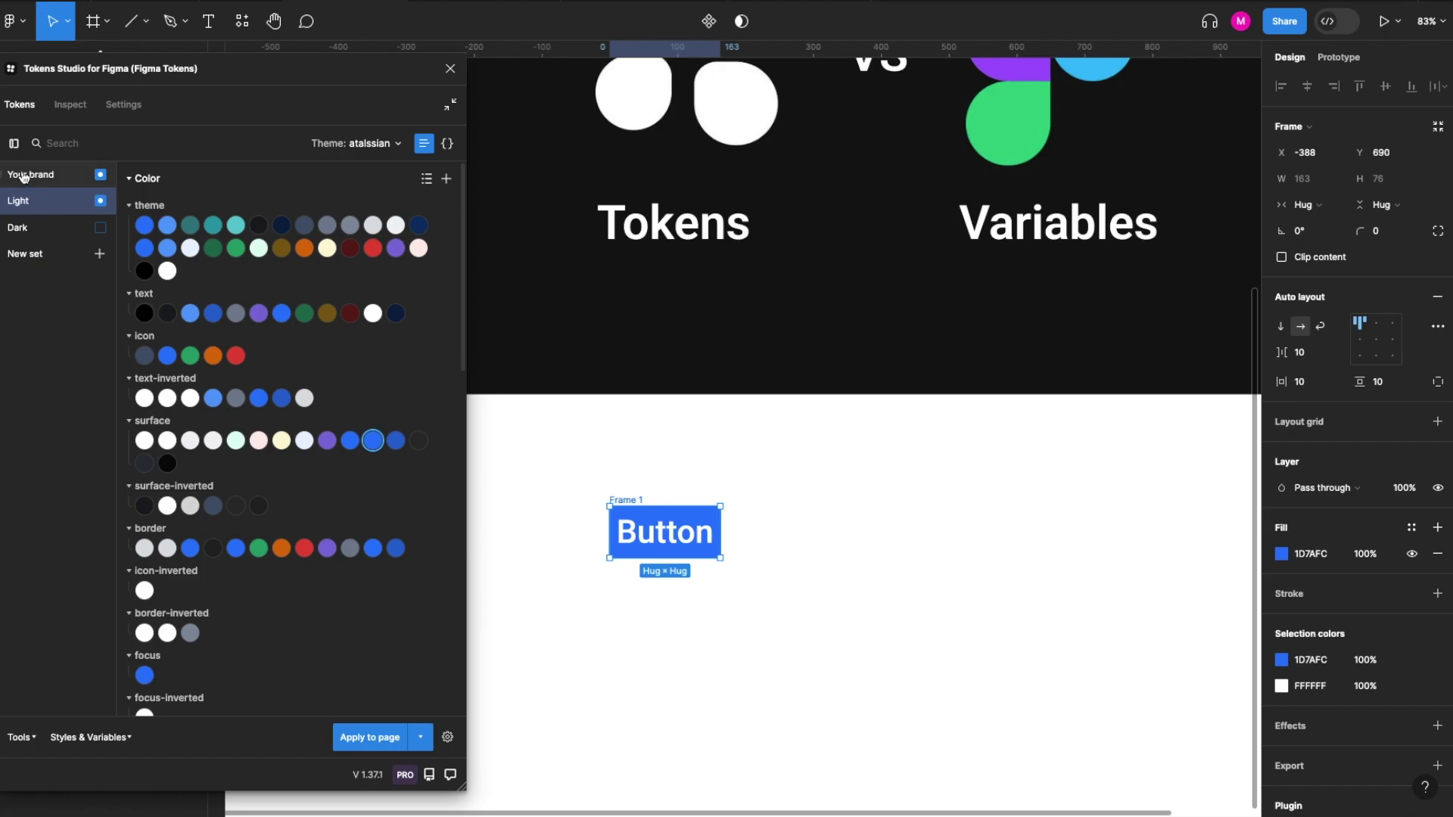
Round the button frame with the button radius token, then switch to radius md (8 px)
click(25, 176)
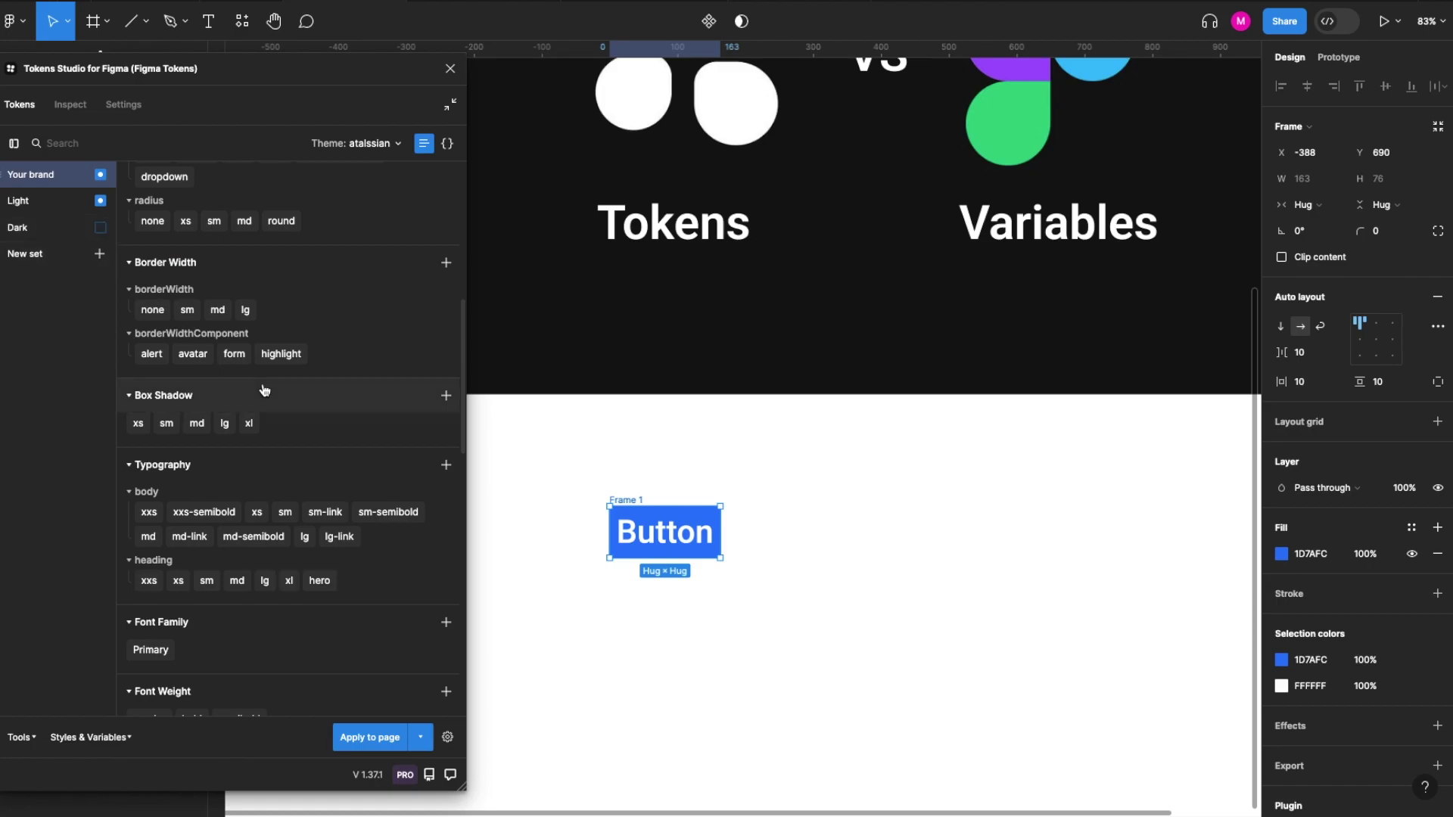
scroll(257, 499, up, 3)
scroll(257, 500, up, 1)
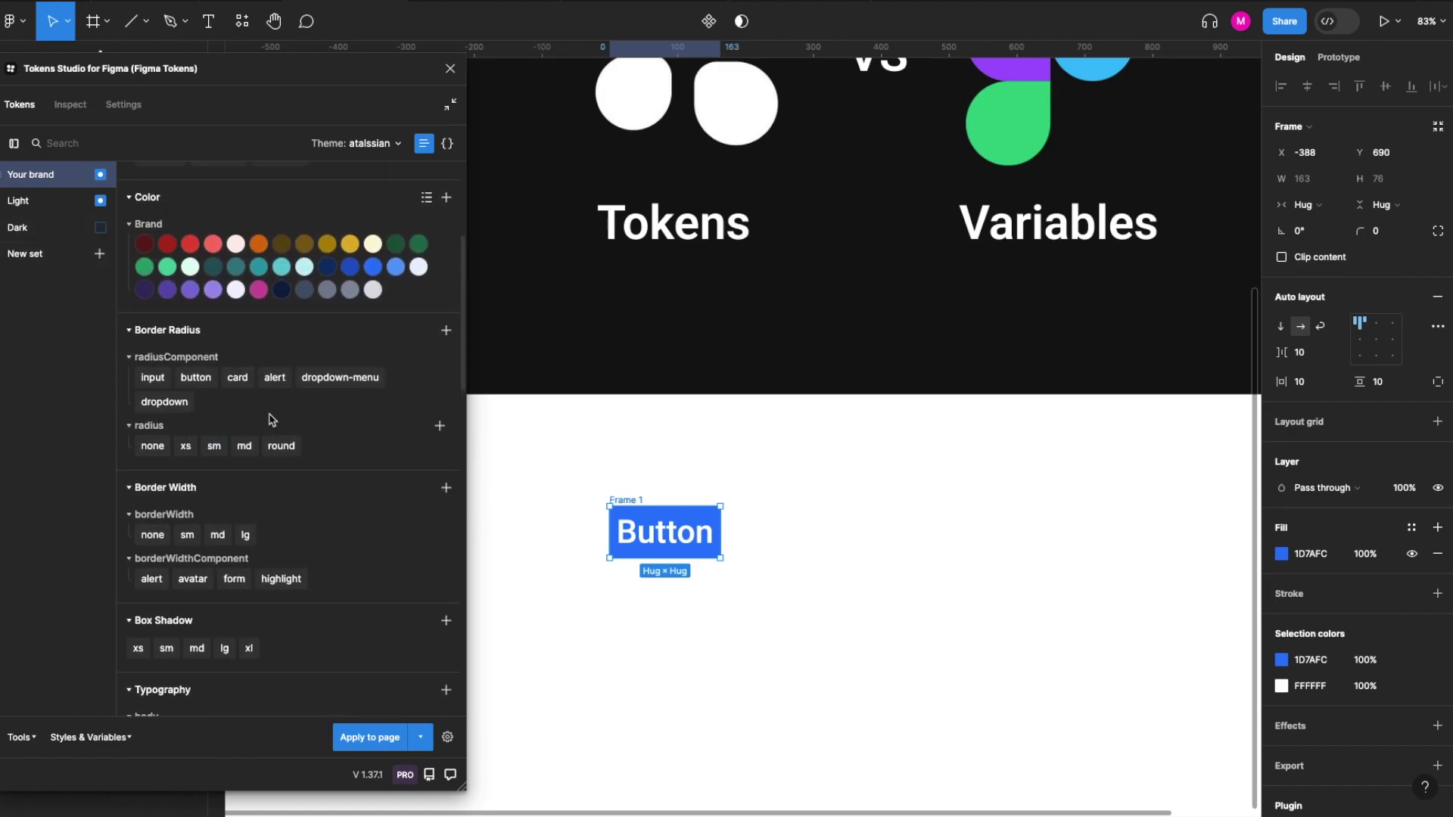
mouse_move(189, 384)
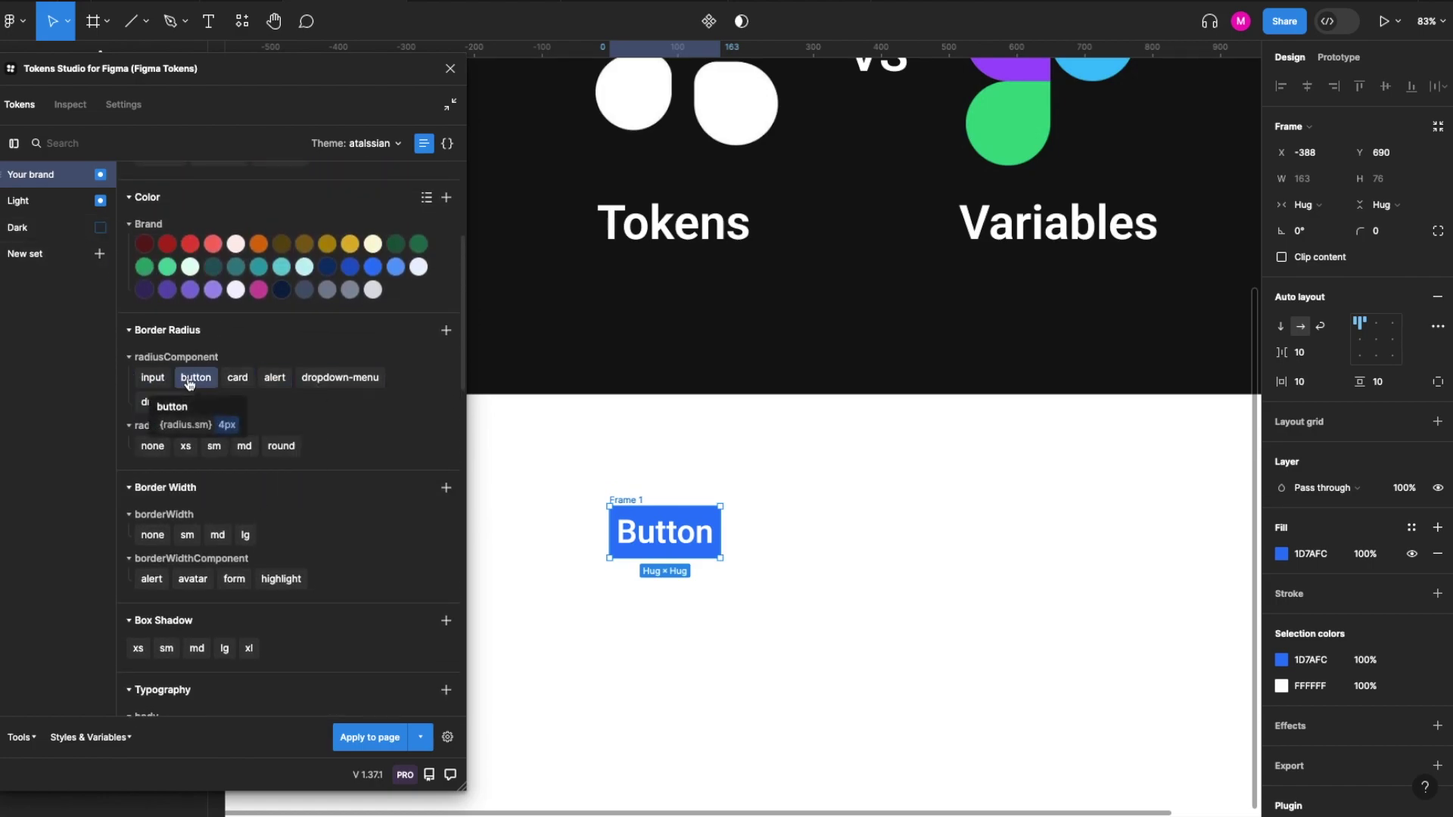
click(192, 382)
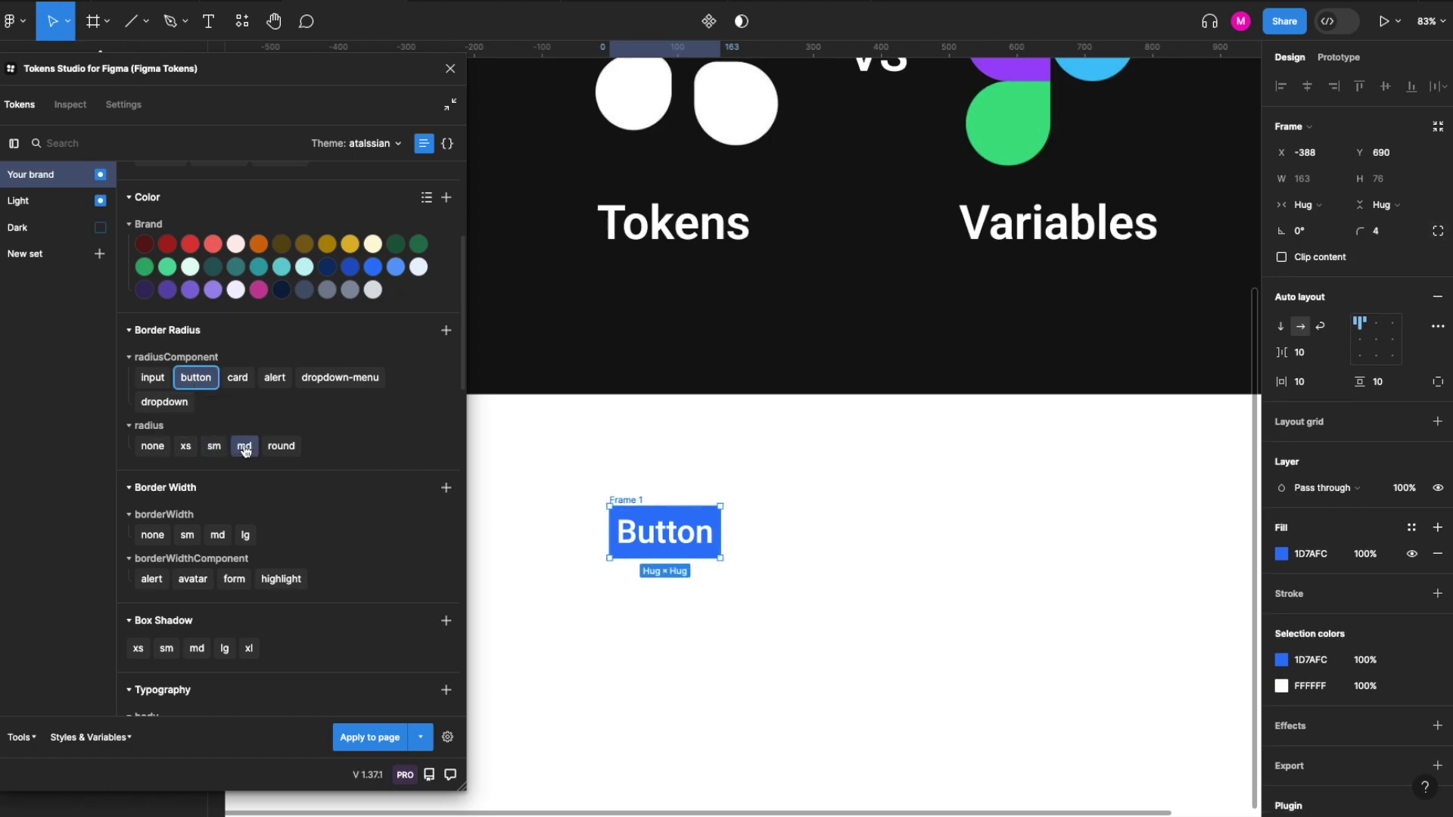
click(244, 448)
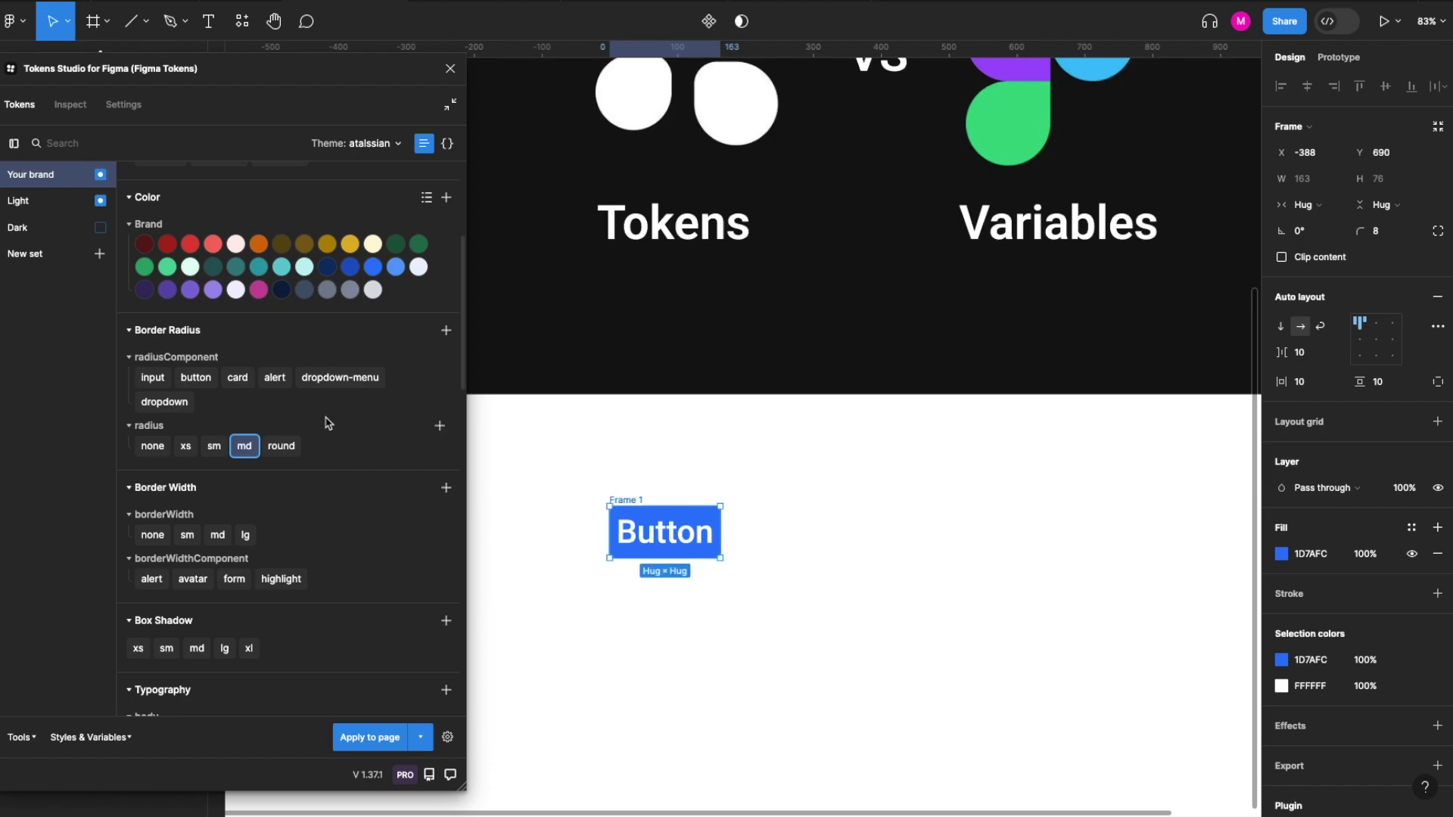
scroll(327, 422, up, 1)
scroll(327, 422, up, 5)
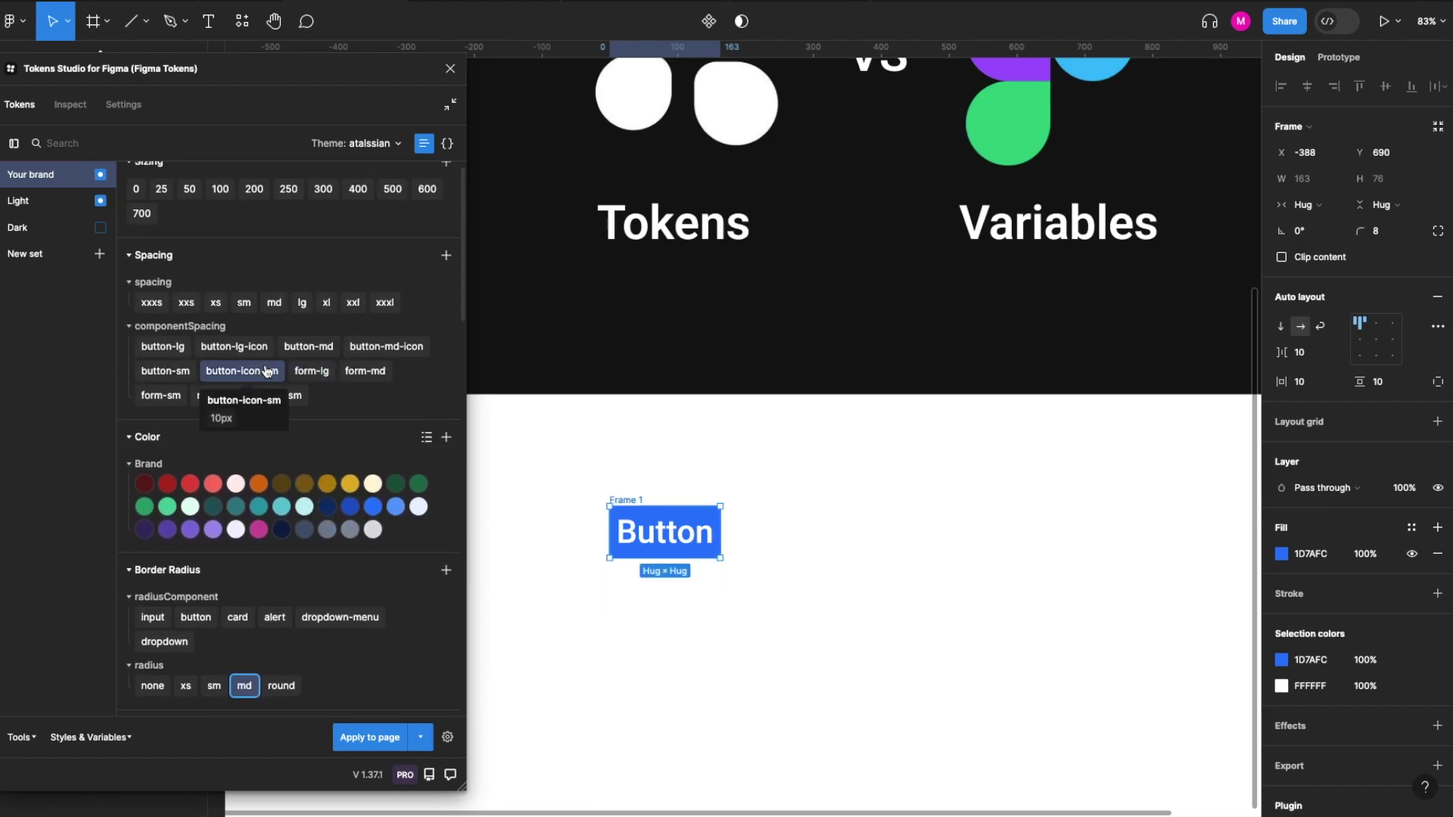
Apply the componentSpacing button-lg padding token (24 horizontal, 10 vertical) and inspect its value
click(172, 351)
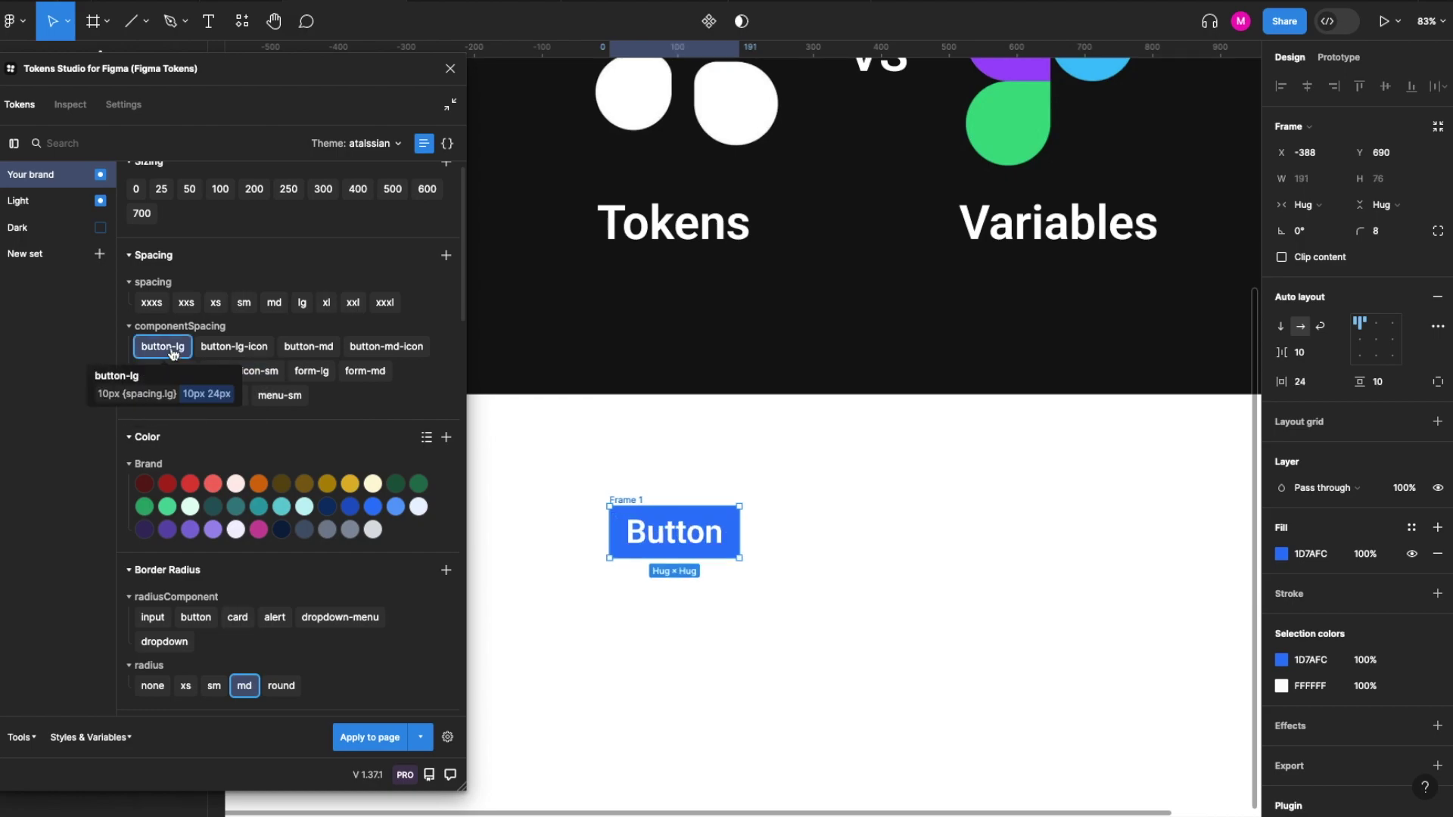
right_click(172, 351)
click(223, 478)
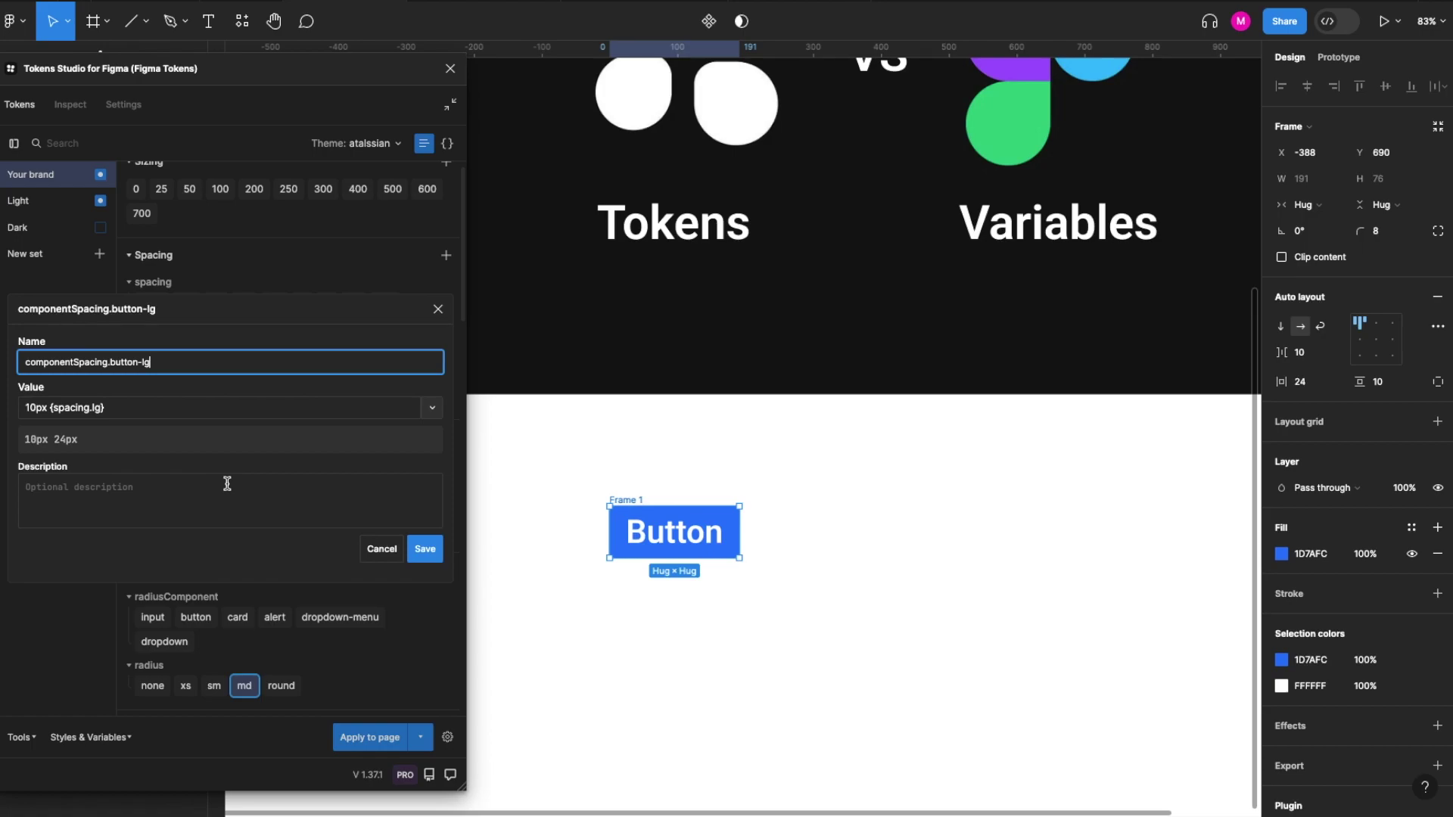
click(38, 407)
double_click(38, 407)
click(106, 409)
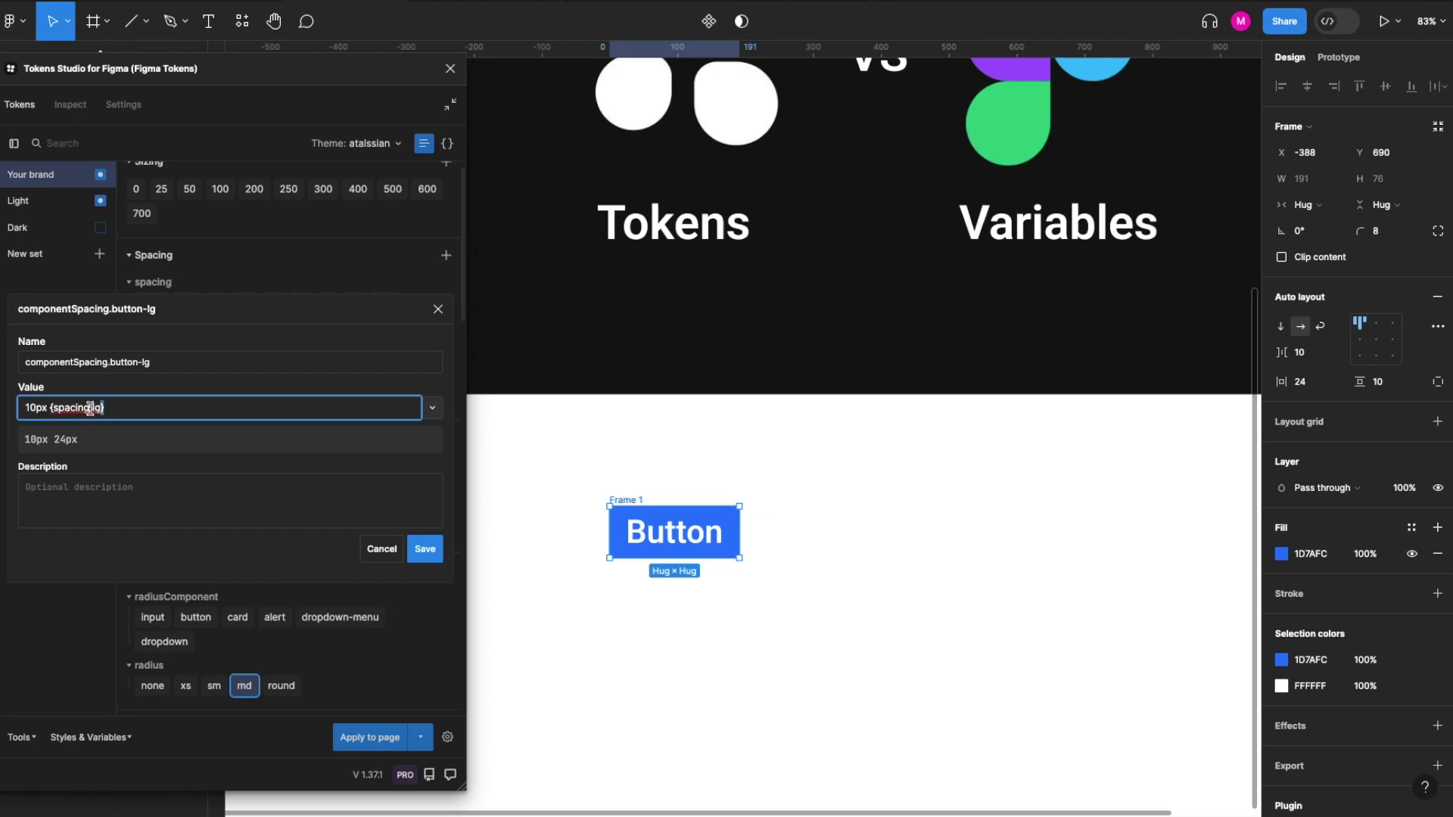
double_click(90, 409)
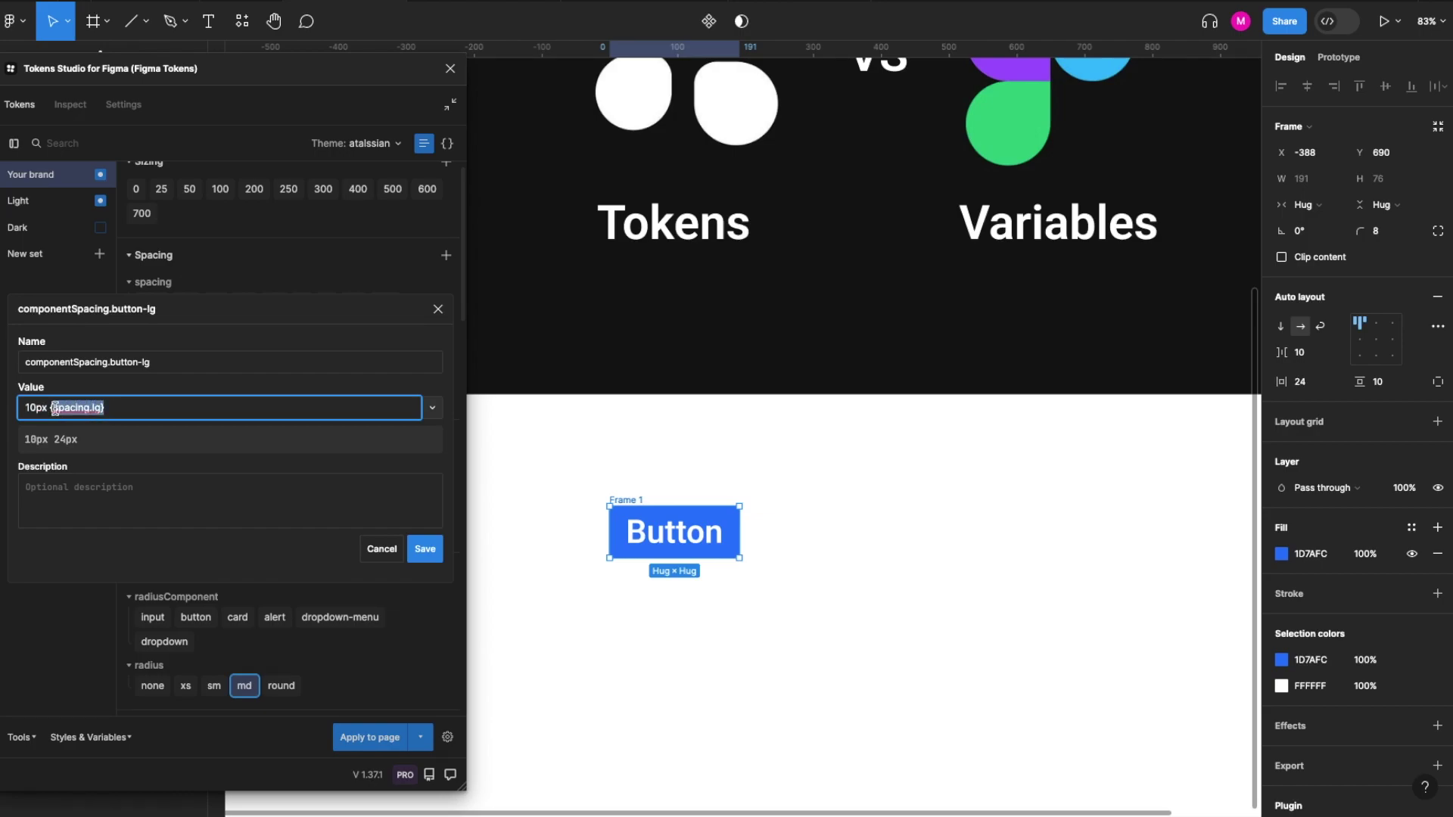
click(437, 309)
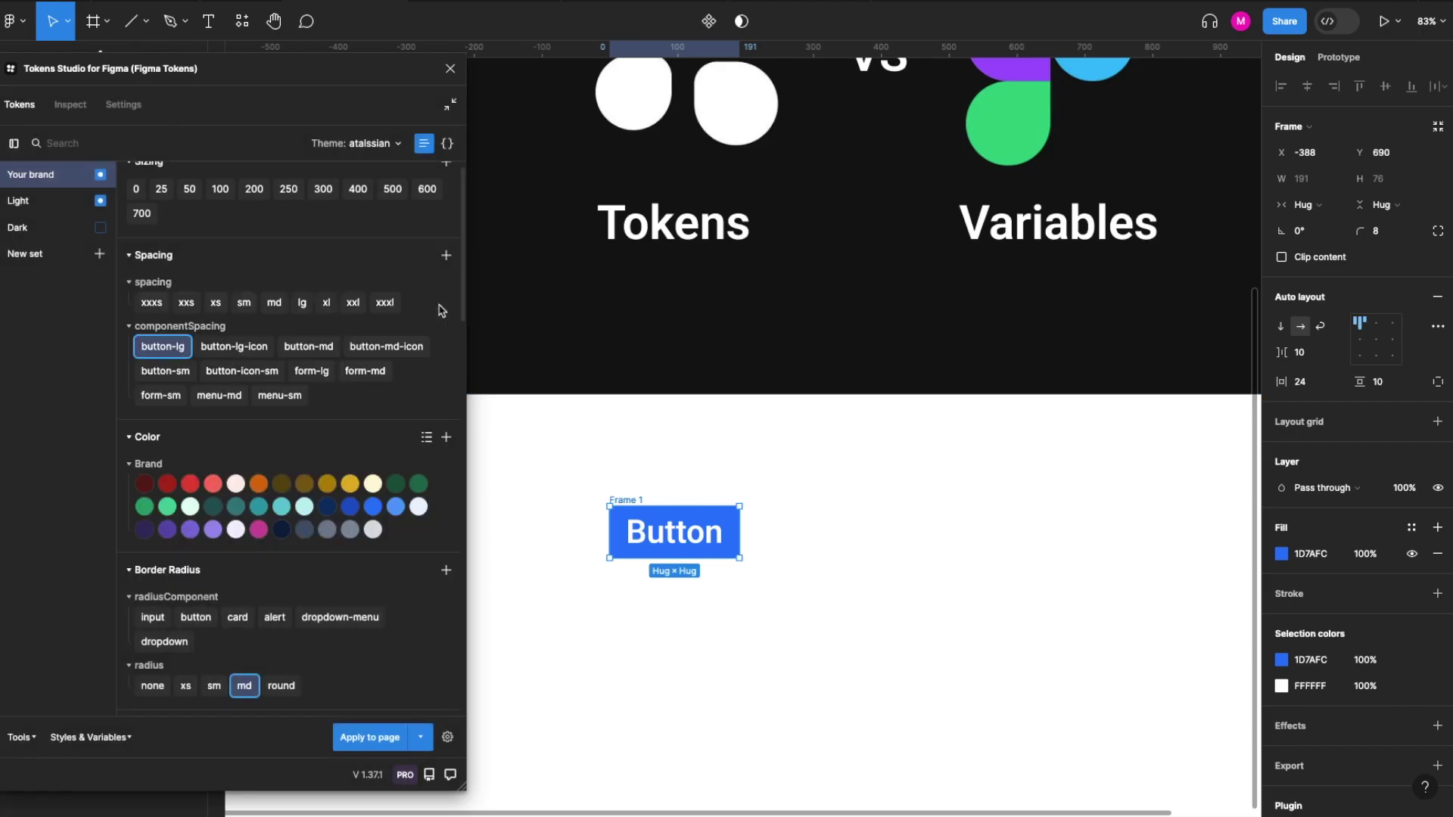
click(607, 495)
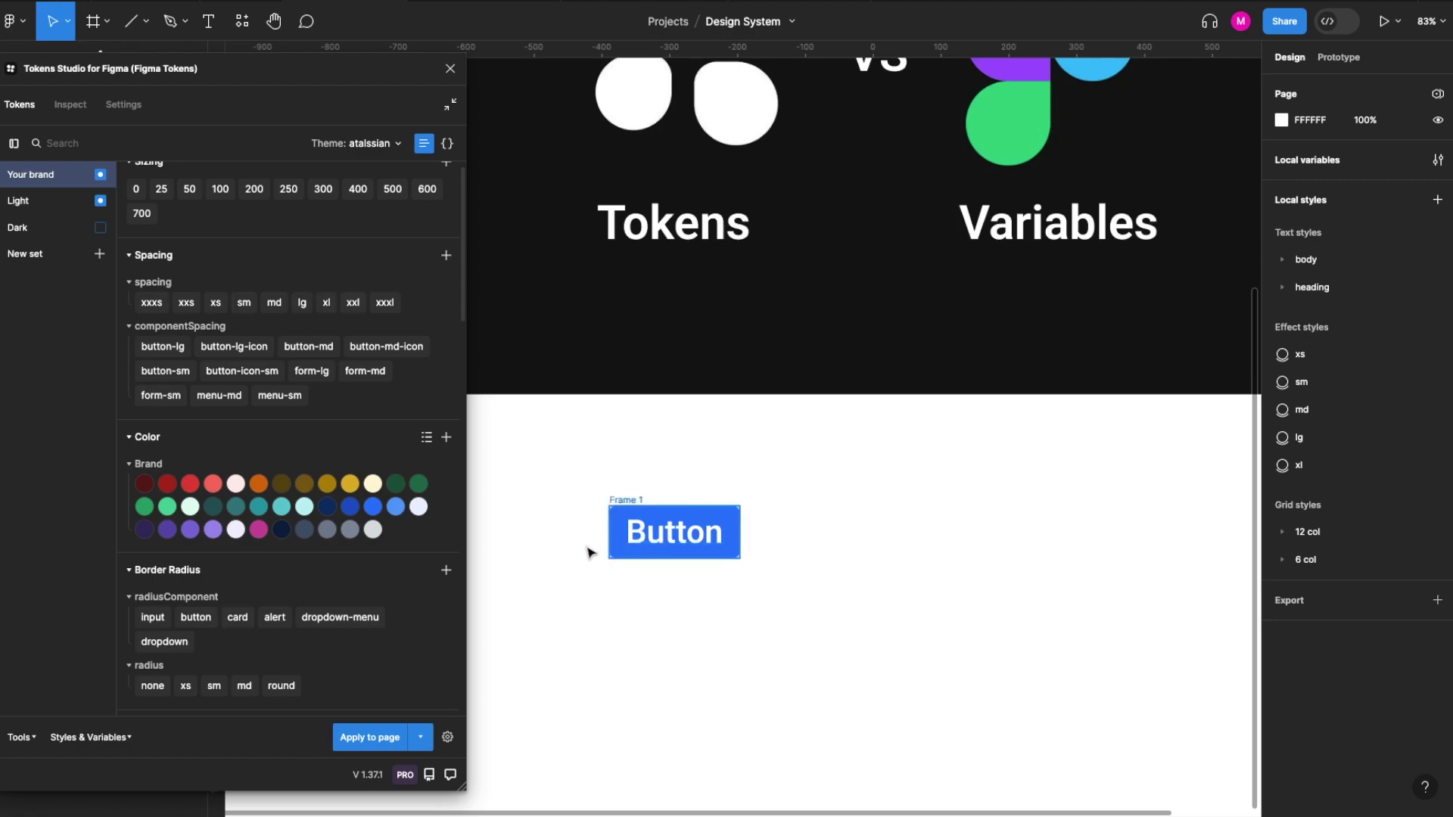
Pan right and place a new heading/hero text box beside the blue button
scroll(587, 551, right, 1)
scroll(647, 569, right, 2)
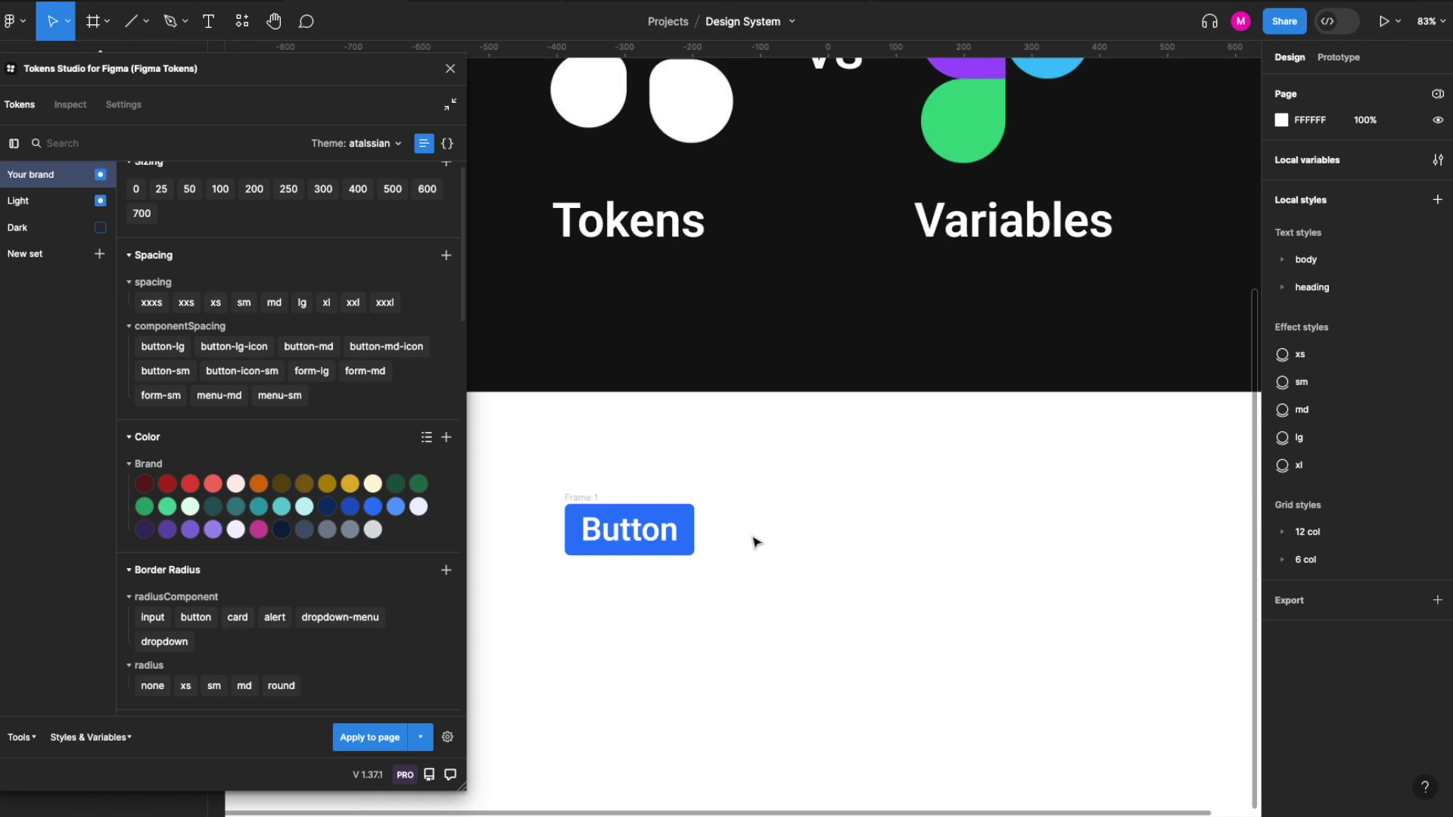
key(t)
click(784, 522)
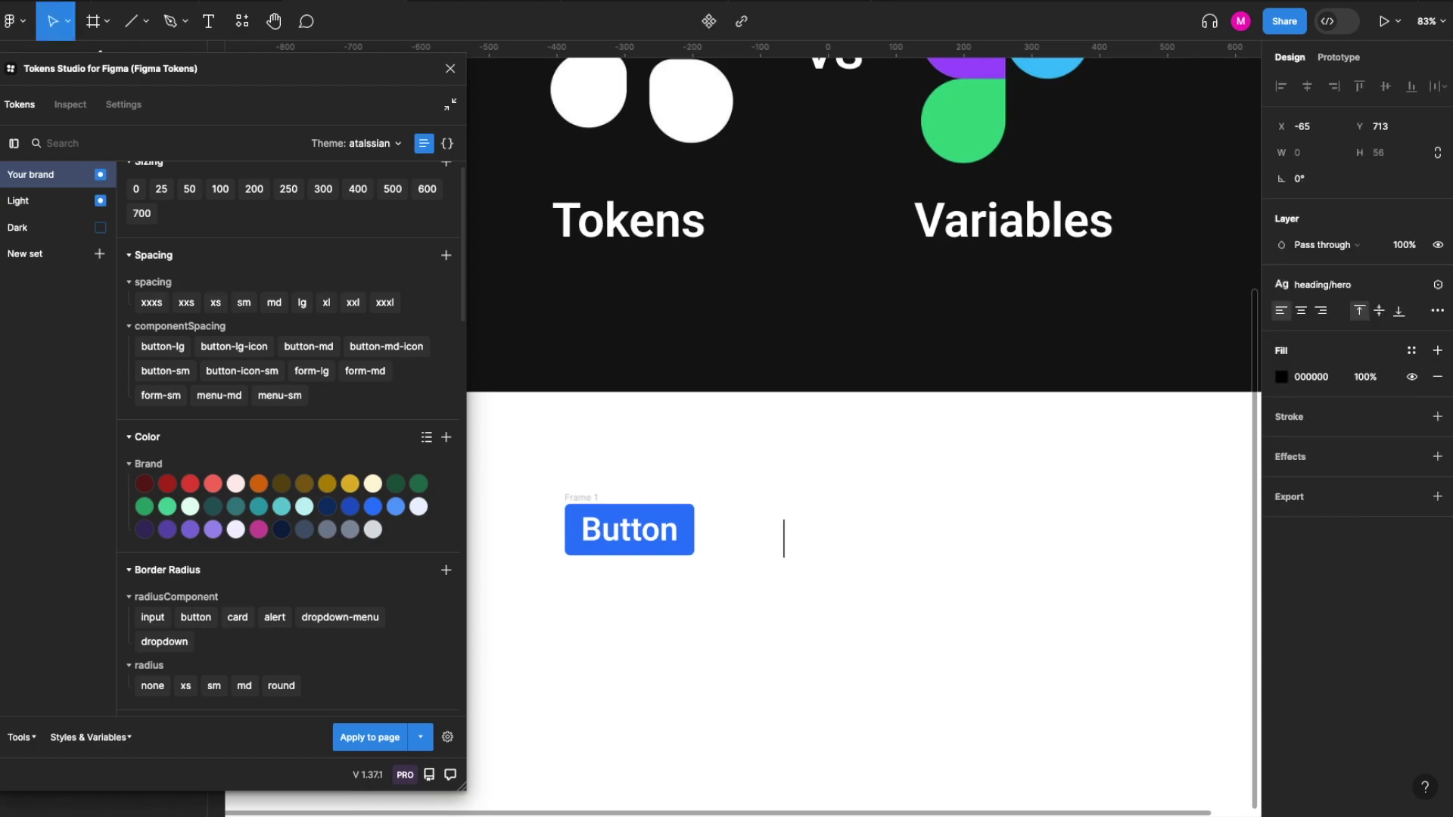
Type a second 'Button' text and select its layer
text(Button)
key(Escape)
click(961, 612)
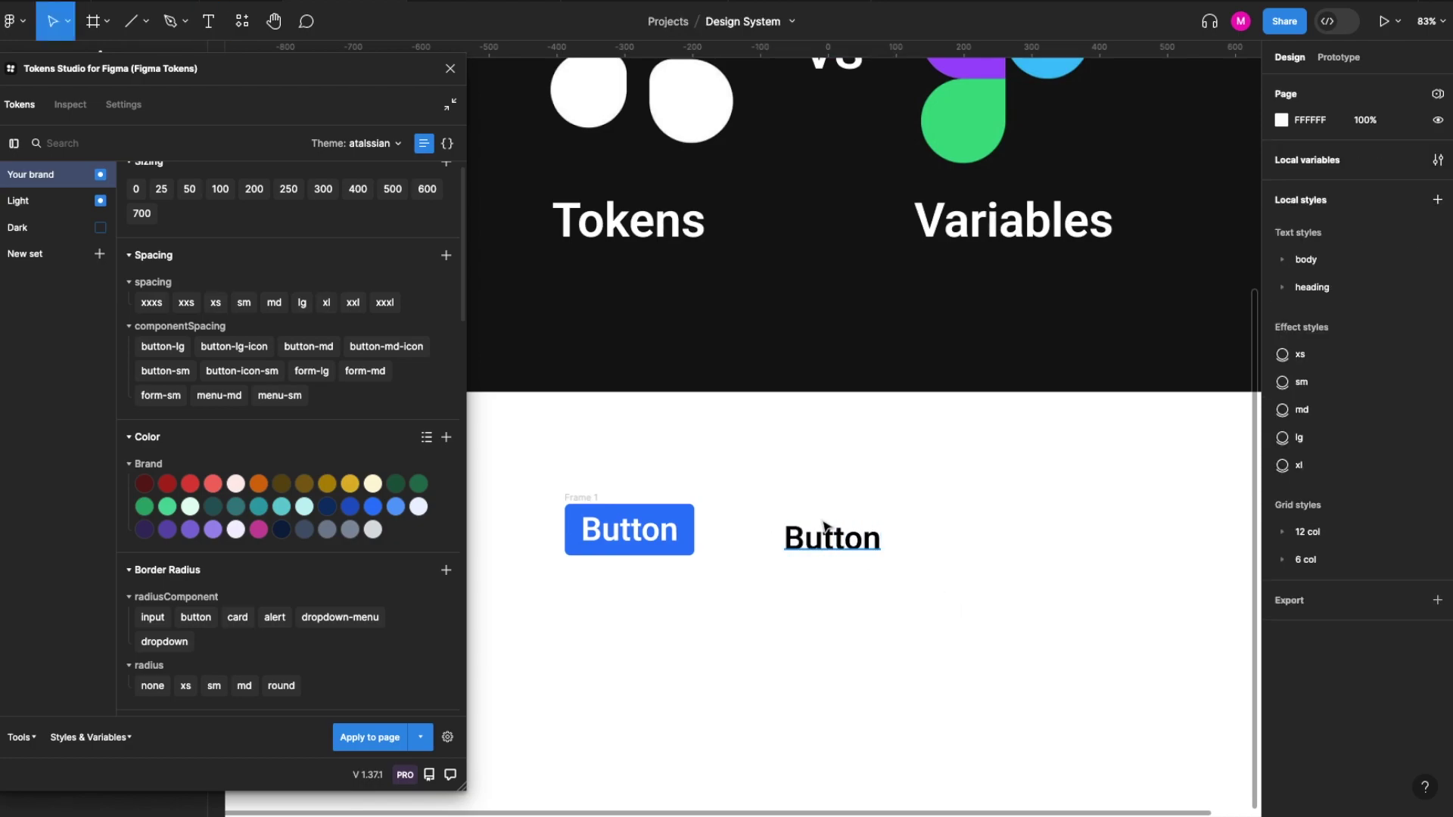
click(825, 533)
Try the heading/xl text style, return to heading/hero, and move the text slightly right
click(1389, 287)
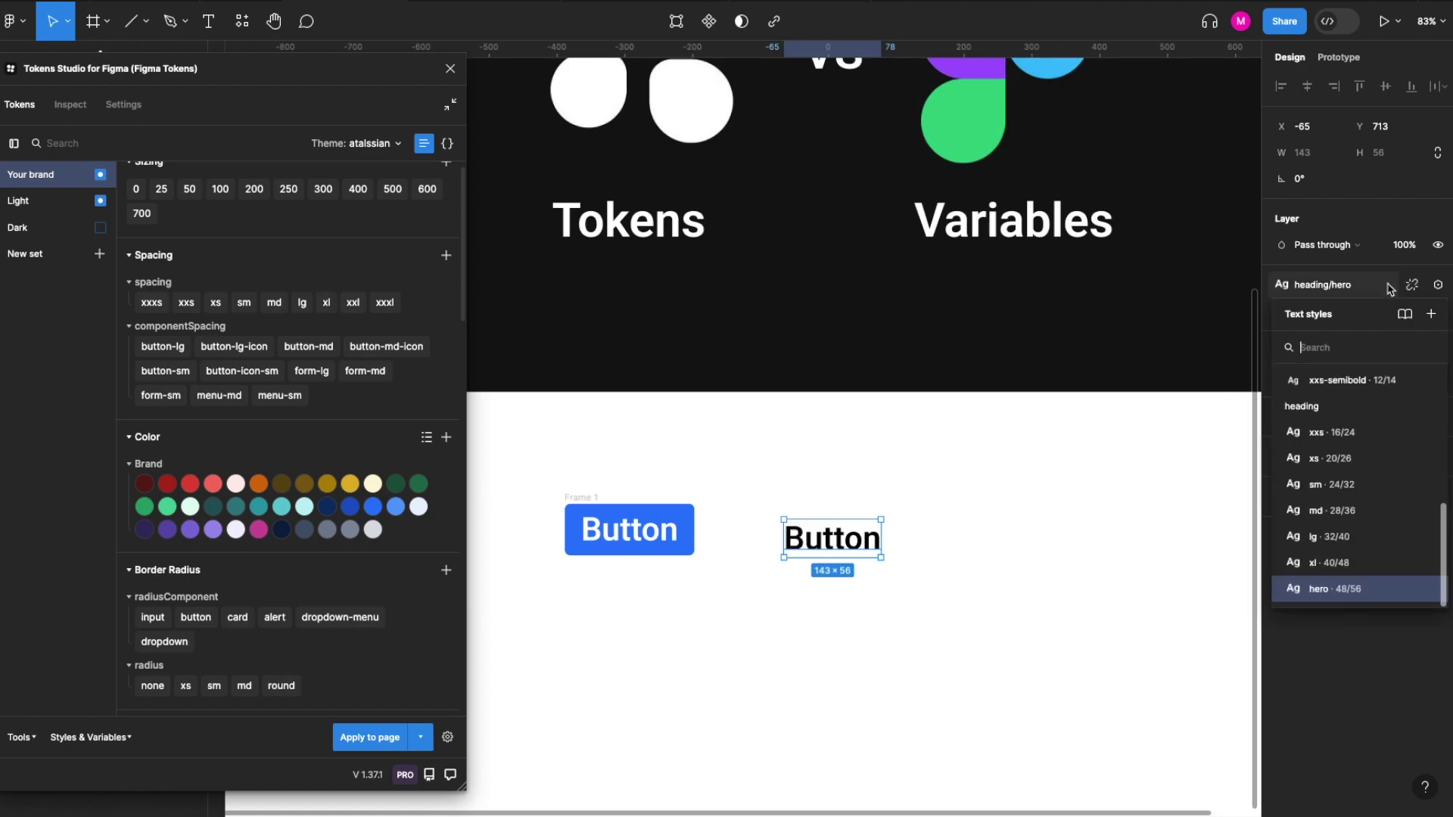
click(1386, 569)
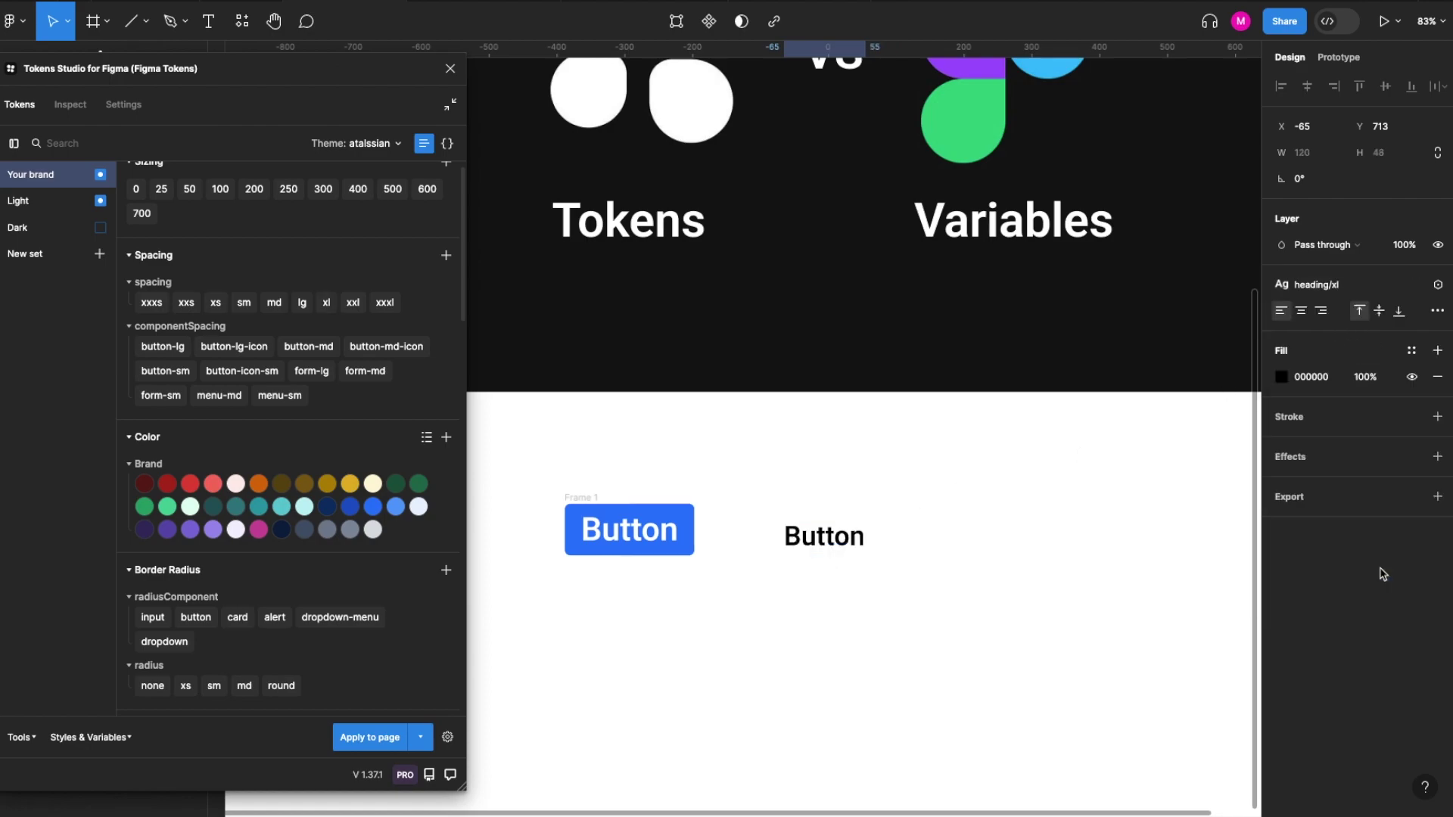
click(1333, 286)
click(1346, 596)
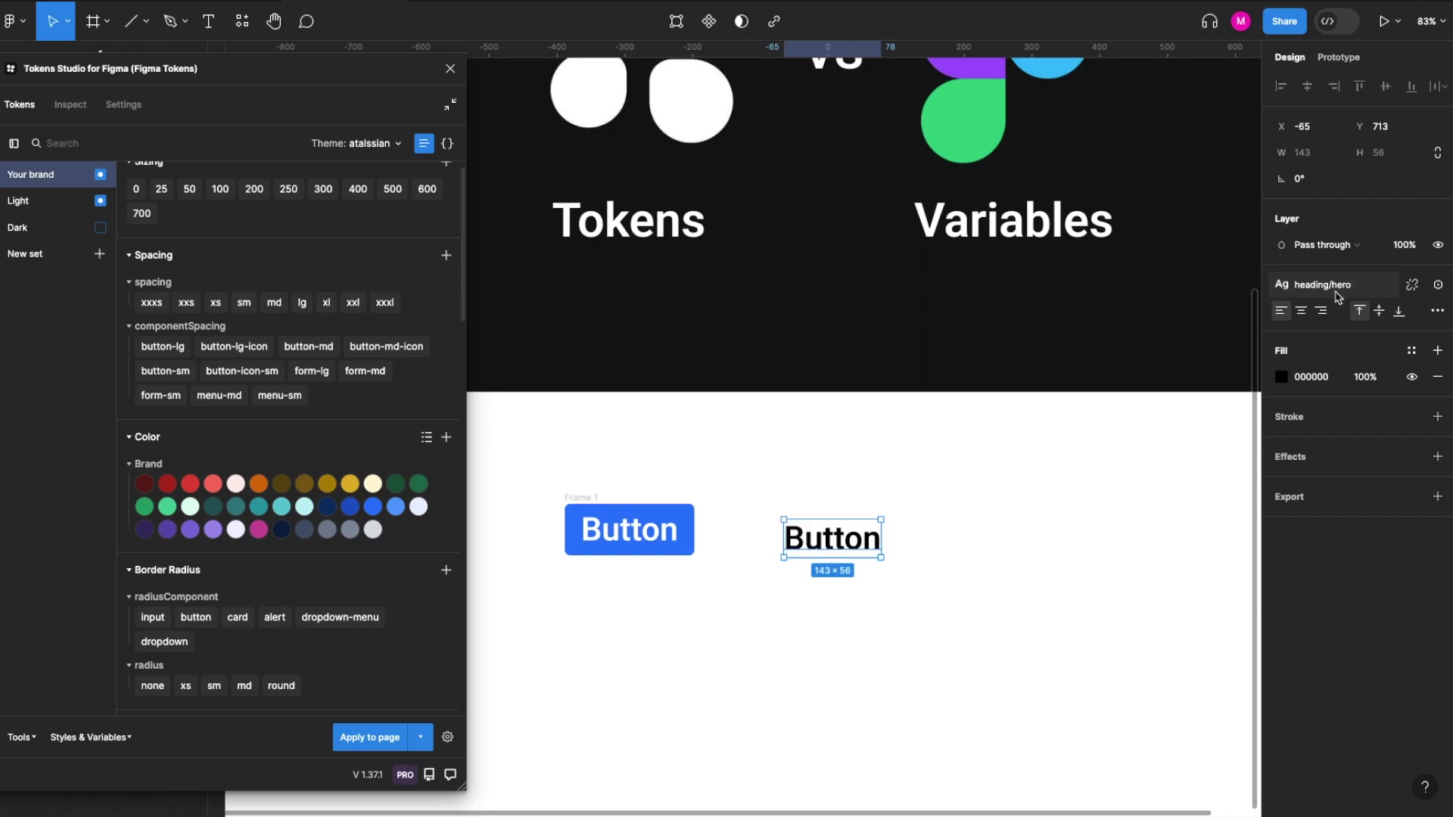
scroll(1026, 415, right, 1)
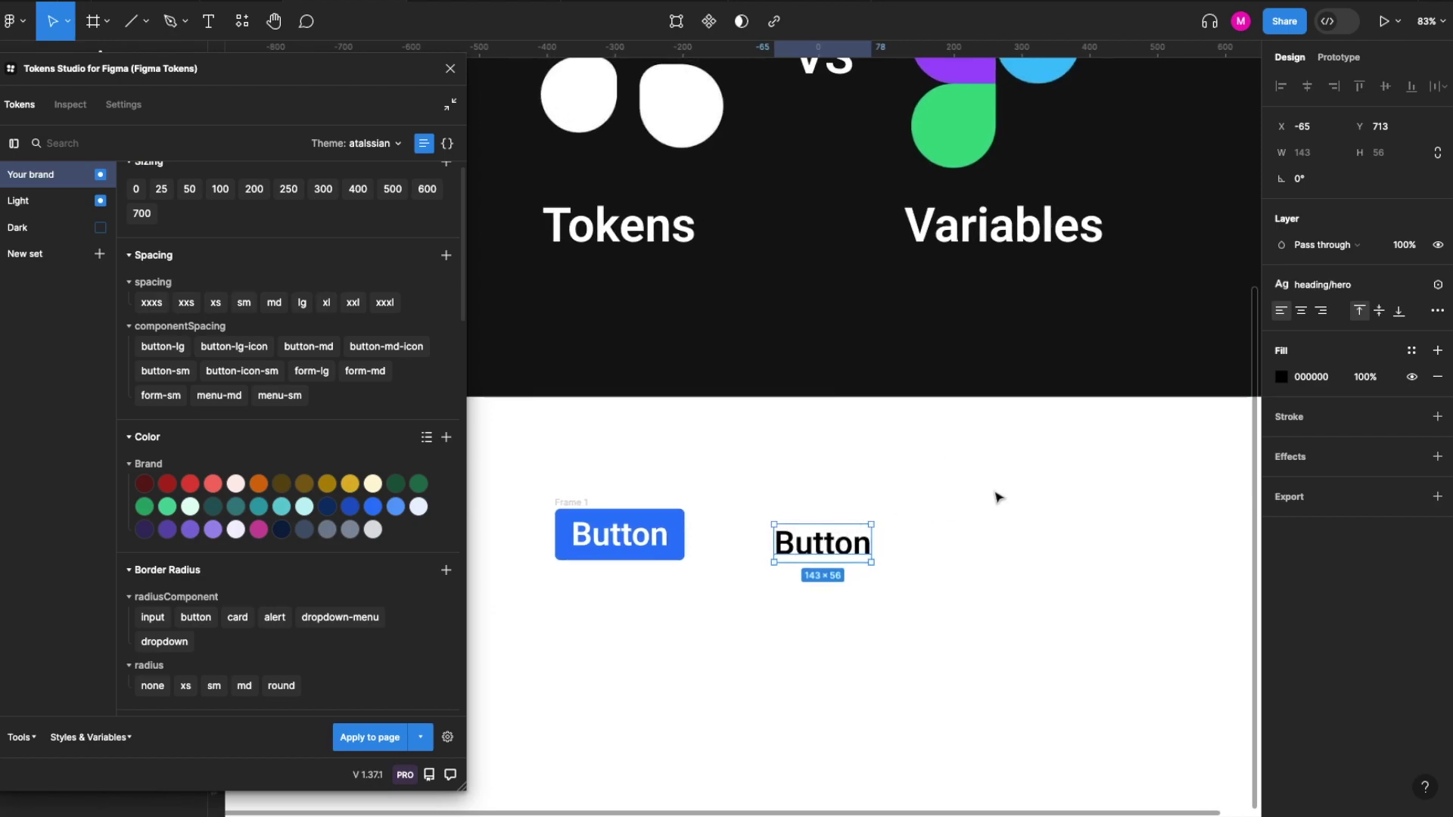
drag(850, 543, 879, 540)
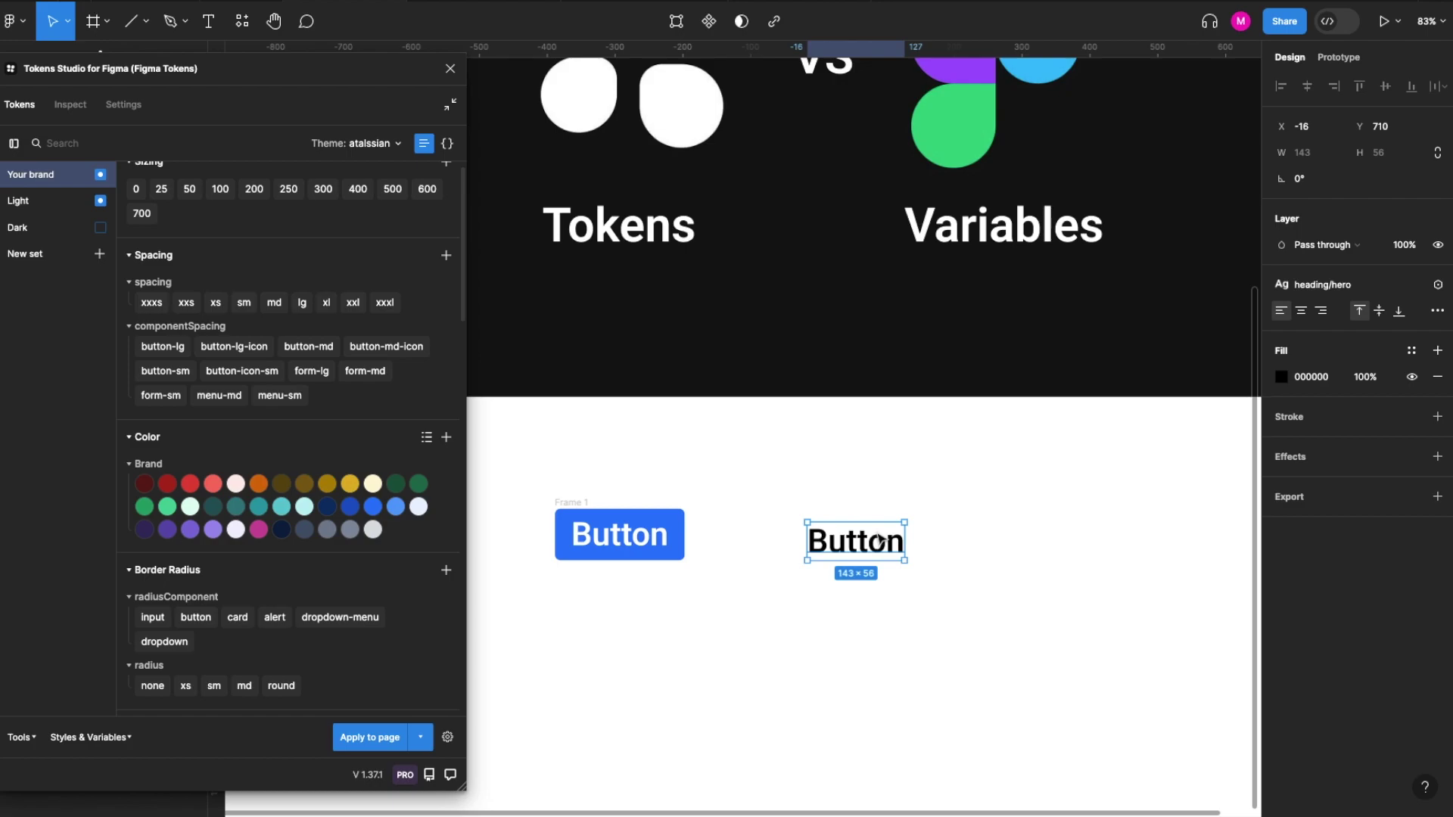
scroll(879, 539, left, 1)
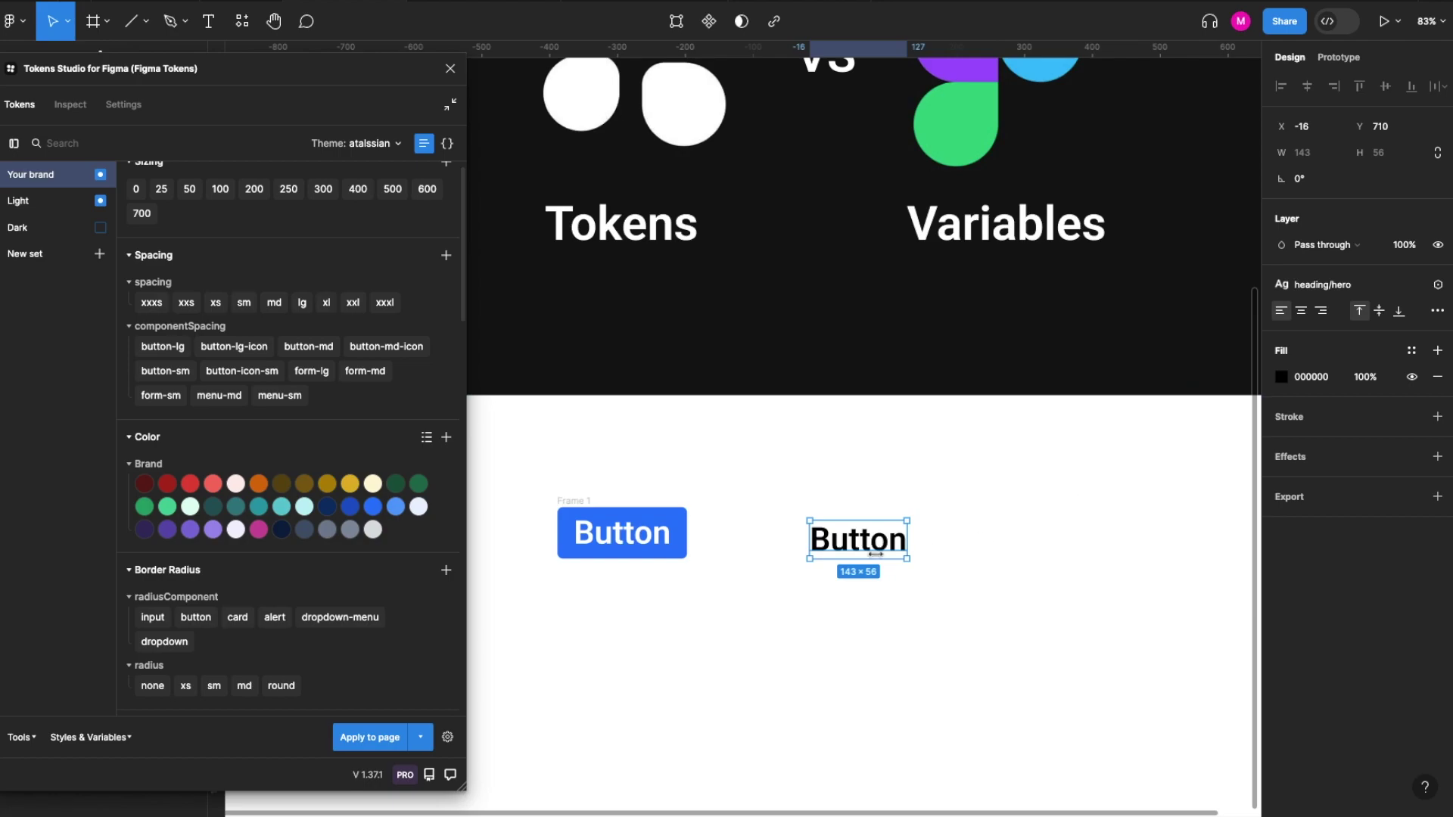
click(1411, 353)
Make the second Button text white with Text/onAction and wrap it in auto layout
scroll(1125, 579, down, 3)
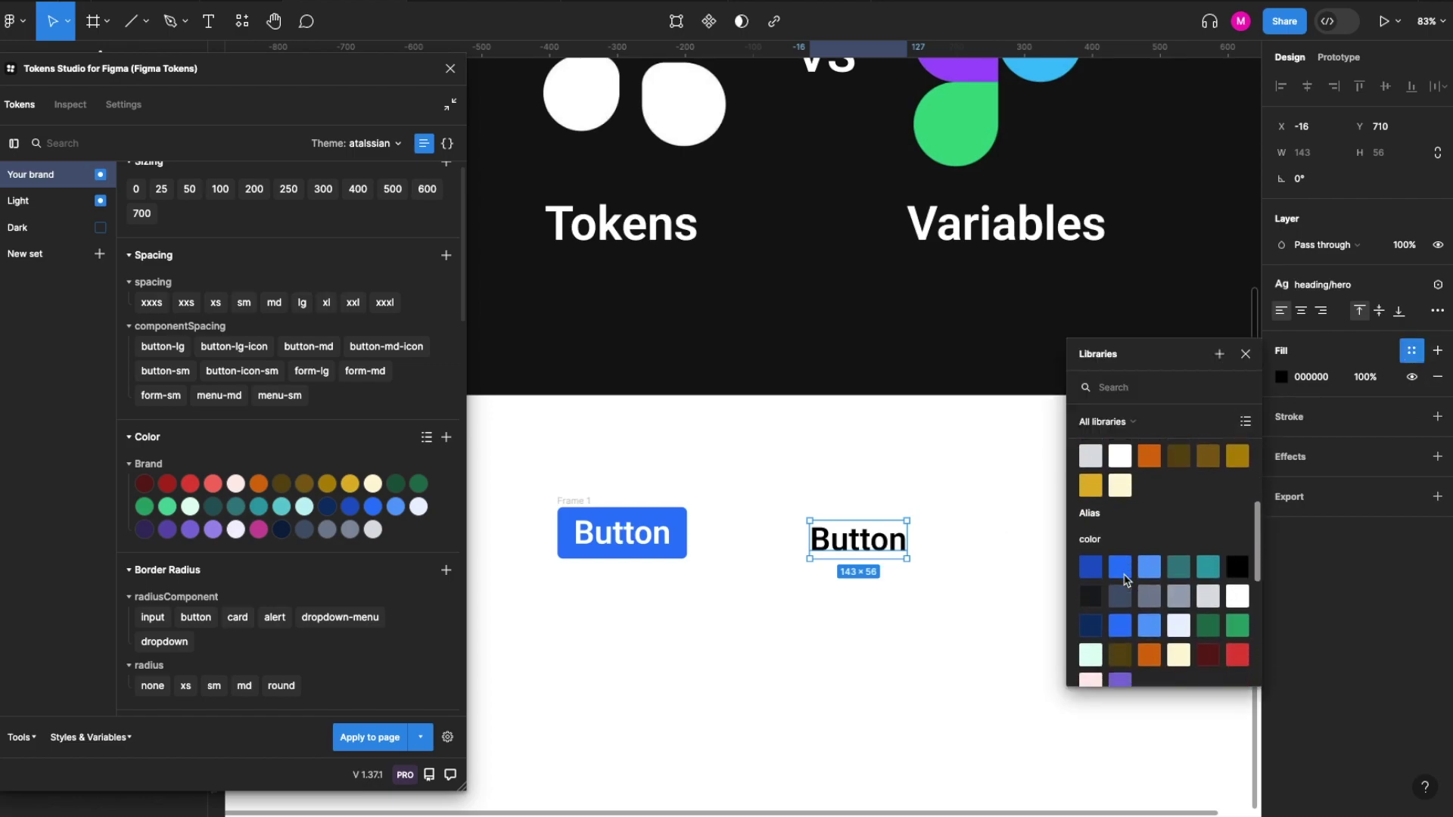
scroll(1124, 582, down, 1)
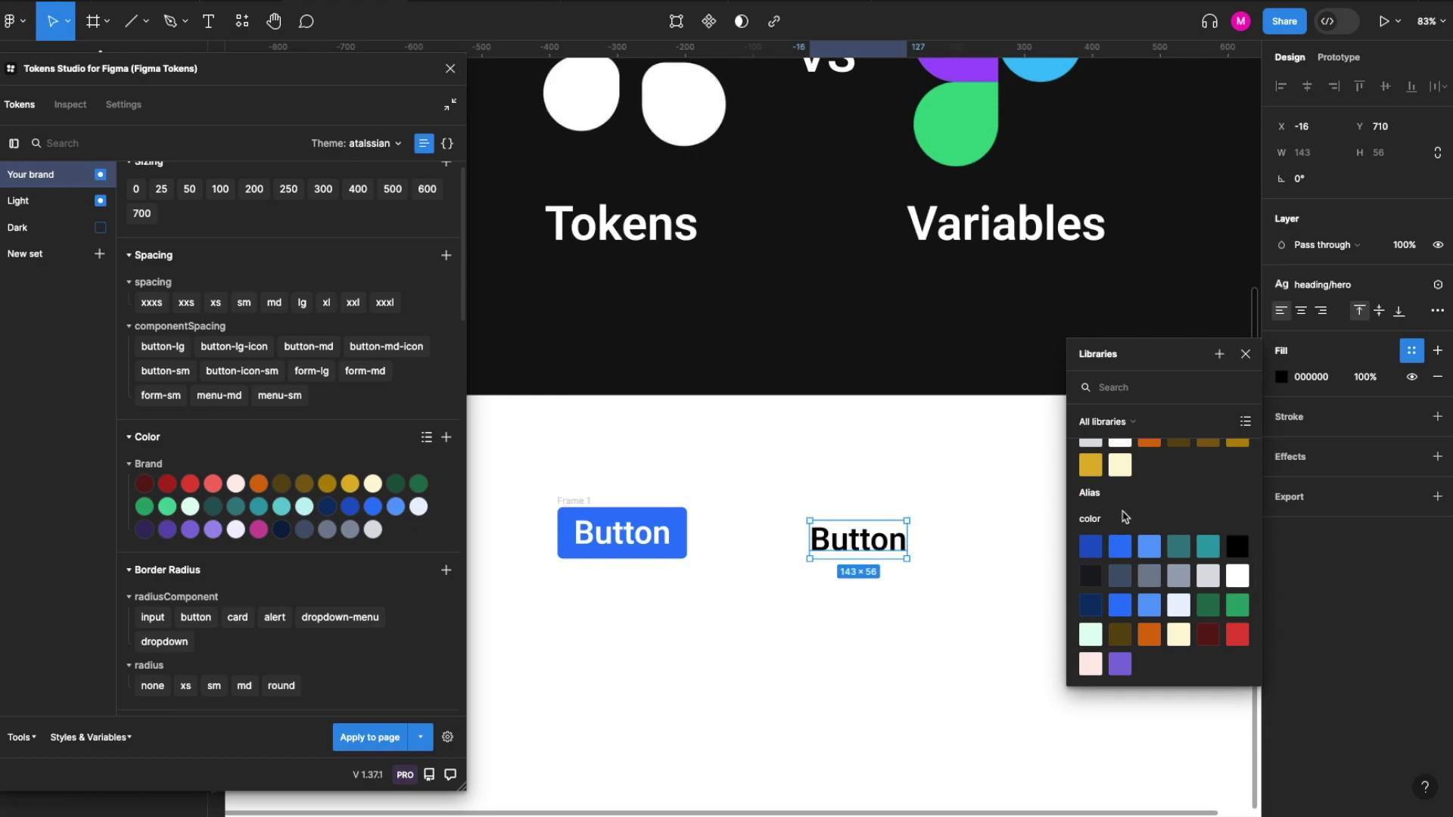
scroll(1112, 552, down, 5)
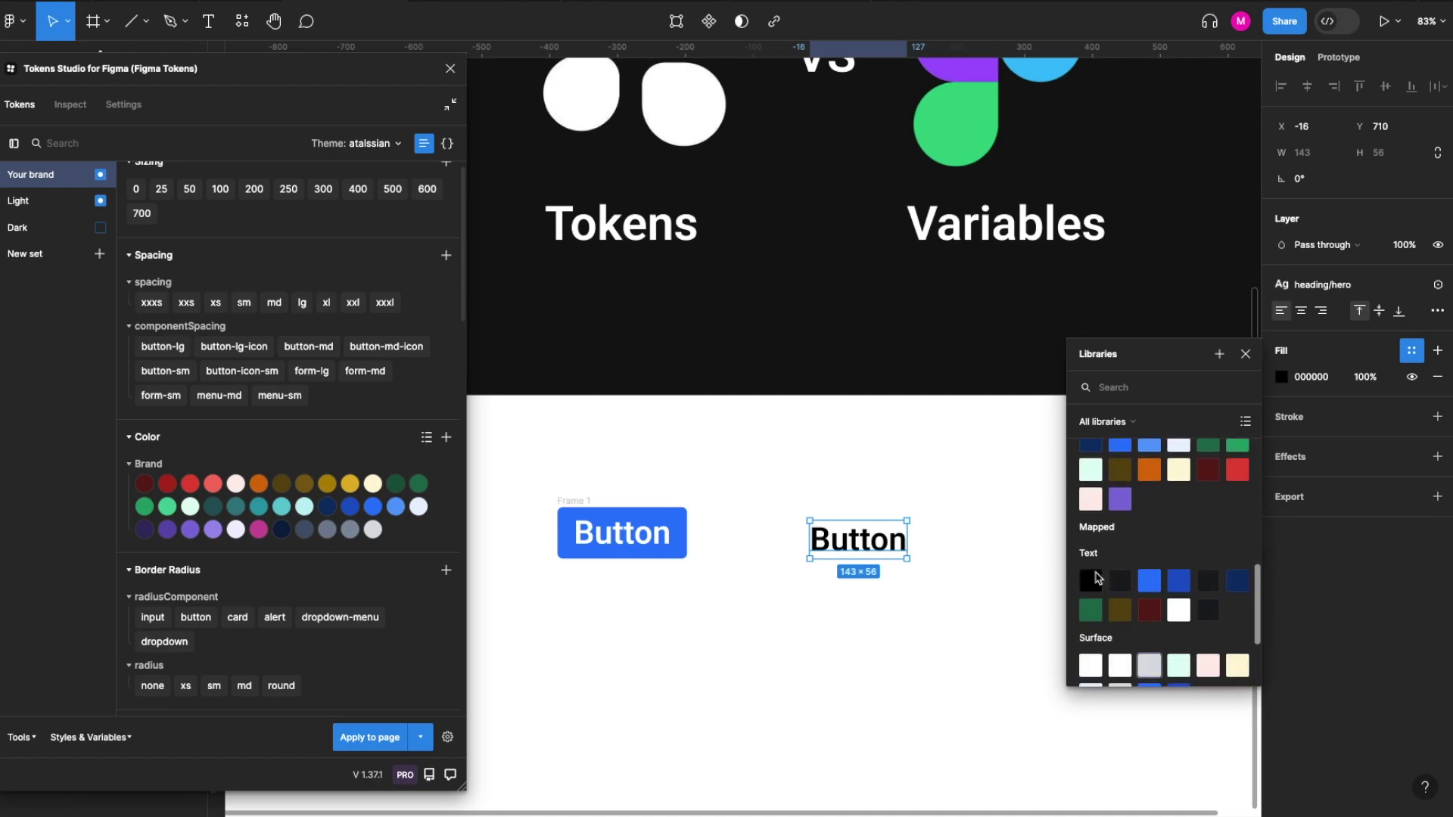
click(1178, 609)
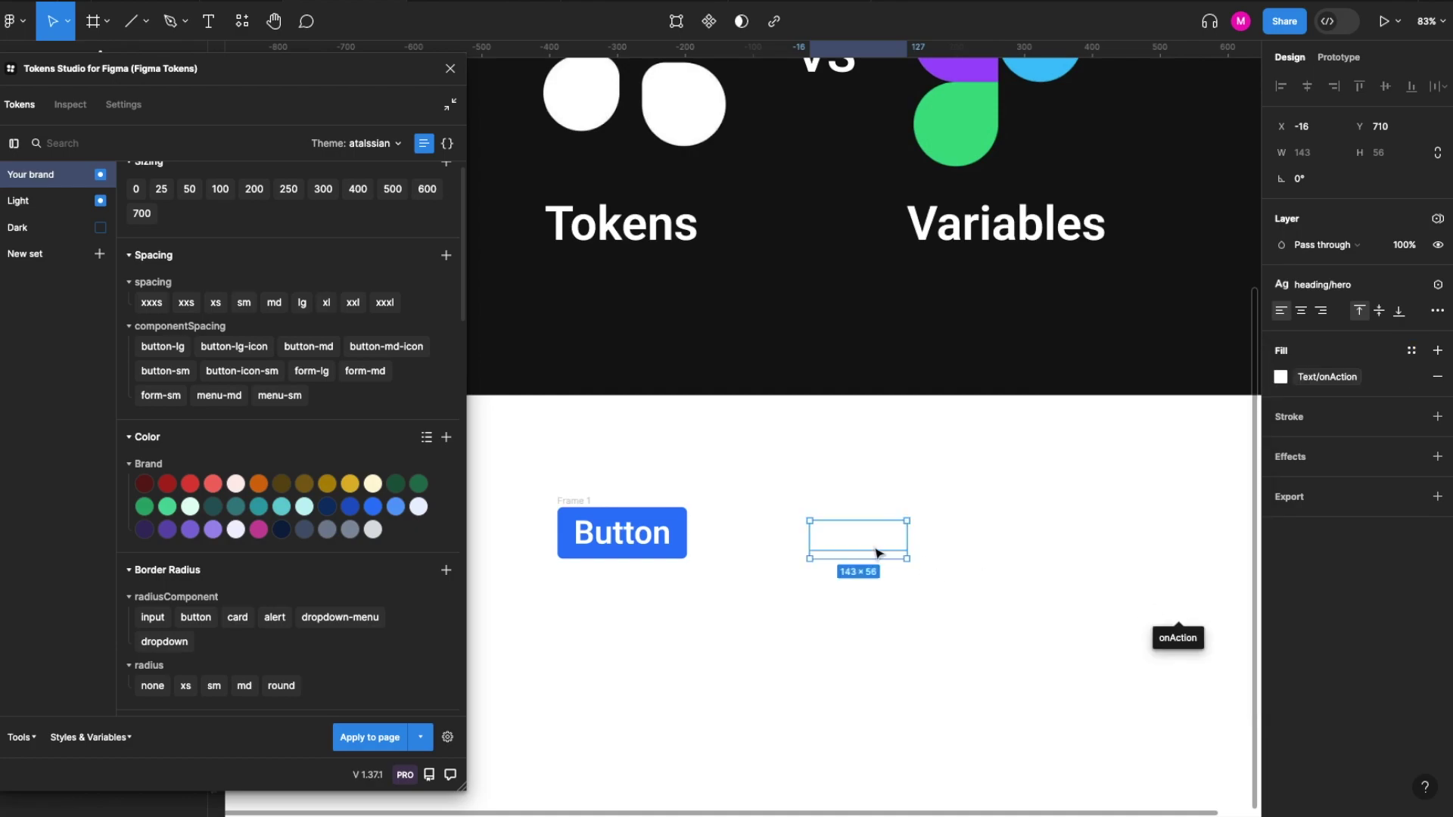
key(shift+a)
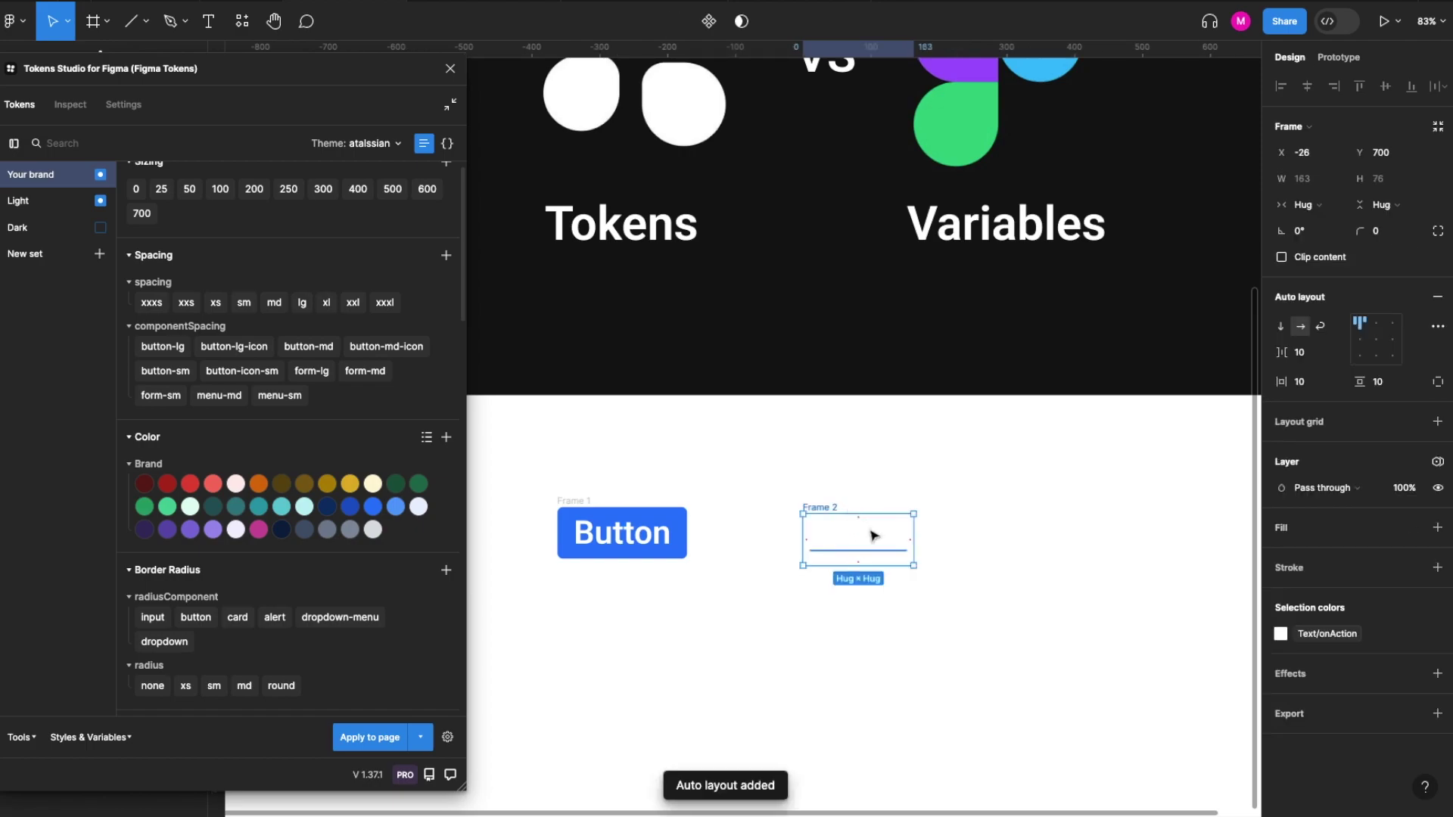
Fill the new frame with the Surface/action blue colour variable
click(1411, 527)
scroll(1176, 662, down, 5)
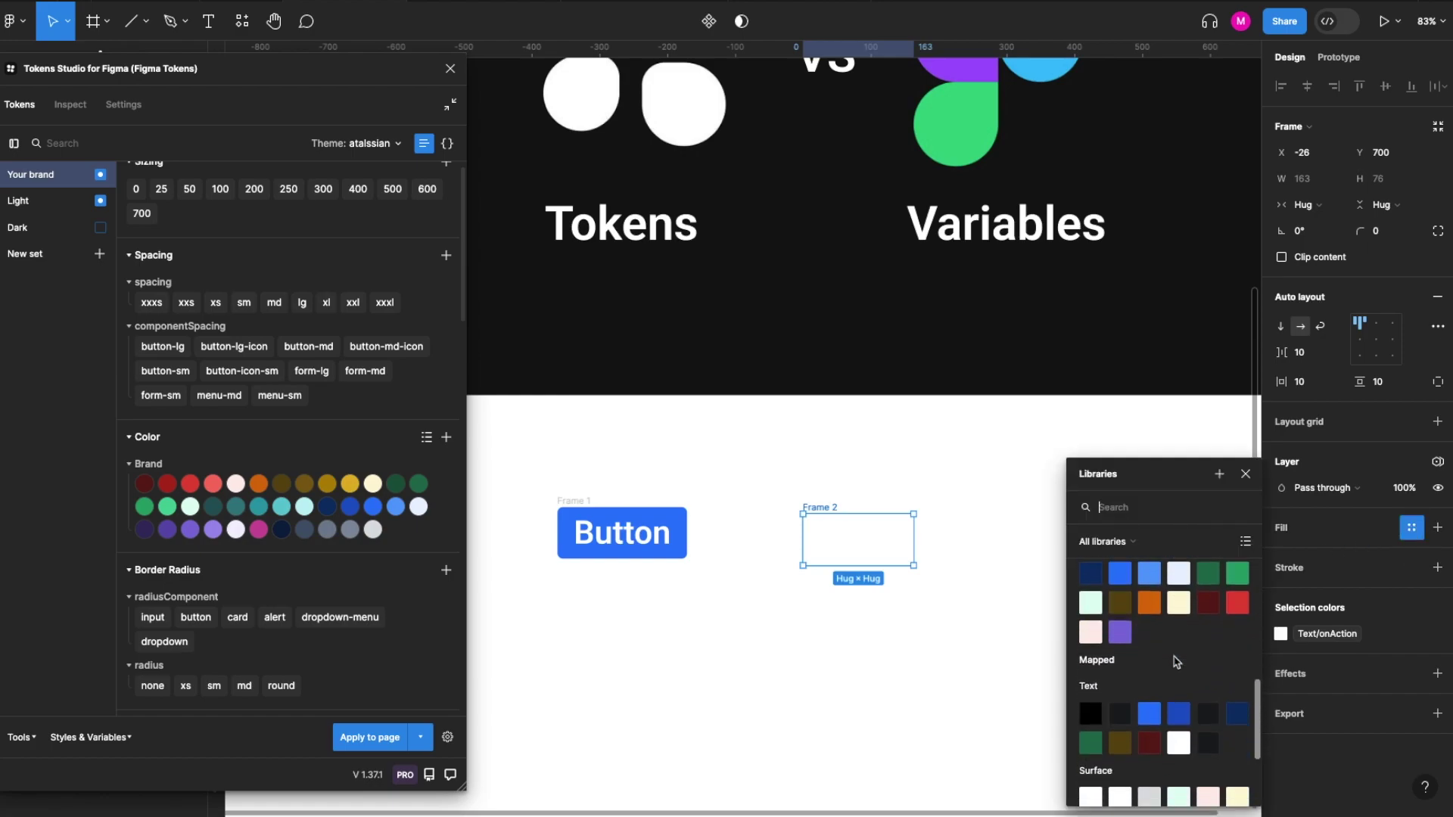
scroll(1176, 662, down, 3)
click(1150, 695)
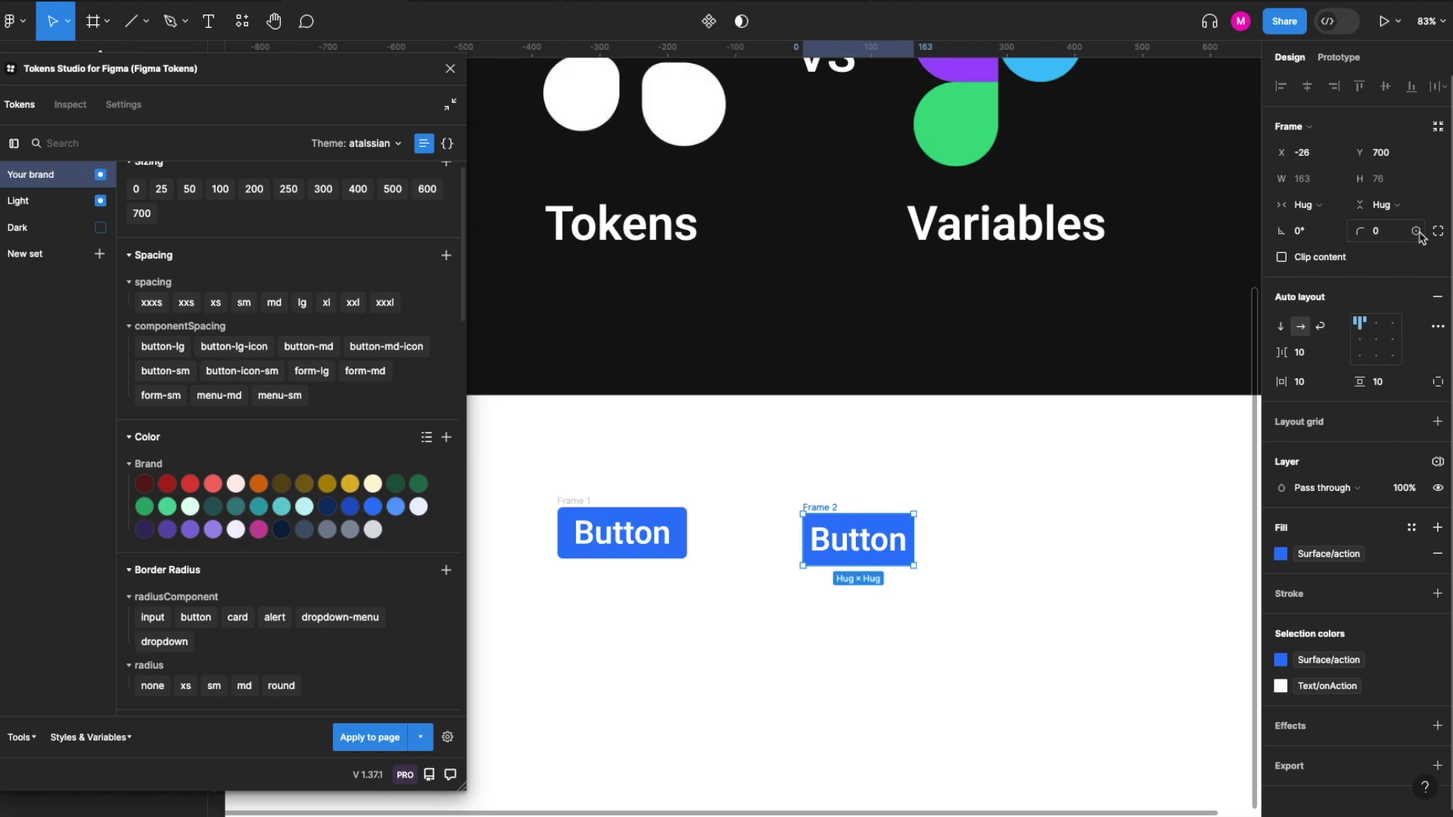
click(1416, 232)
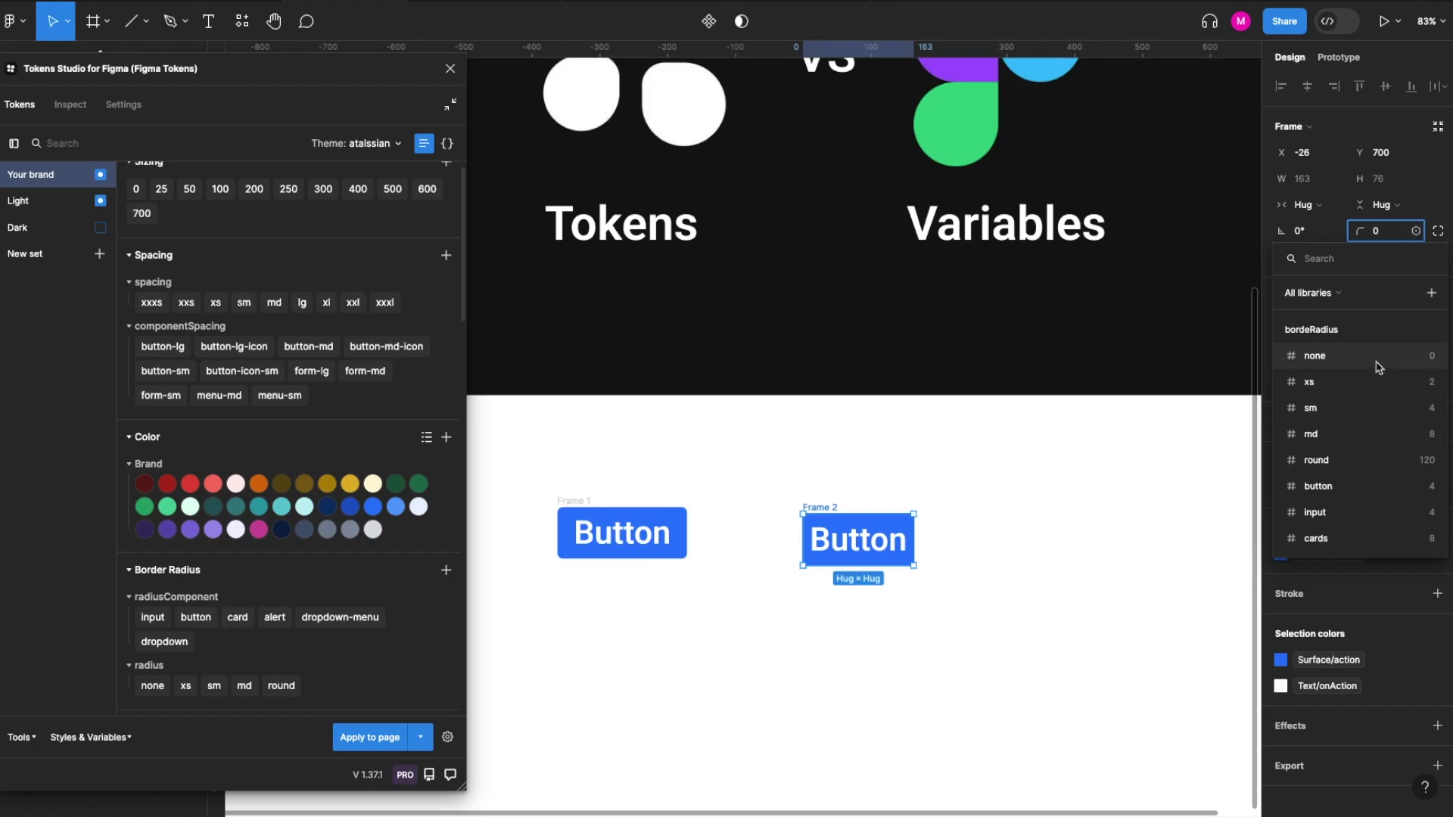
Bind Frame 2's corner radius to the borderRadius md variable, giving an 8 radius
scroll(1378, 441, down, 1)
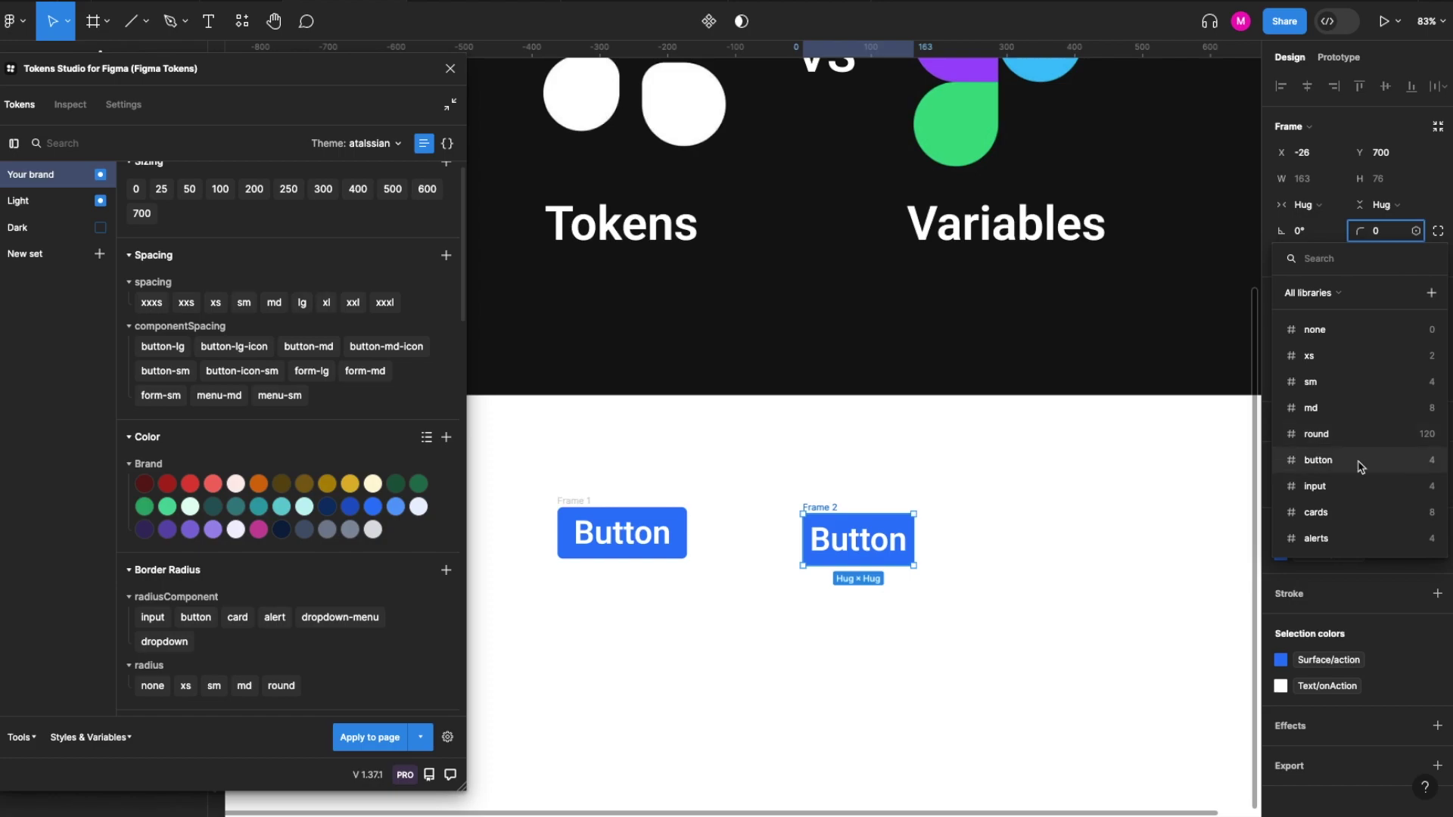
scroll(1359, 451, up, 1)
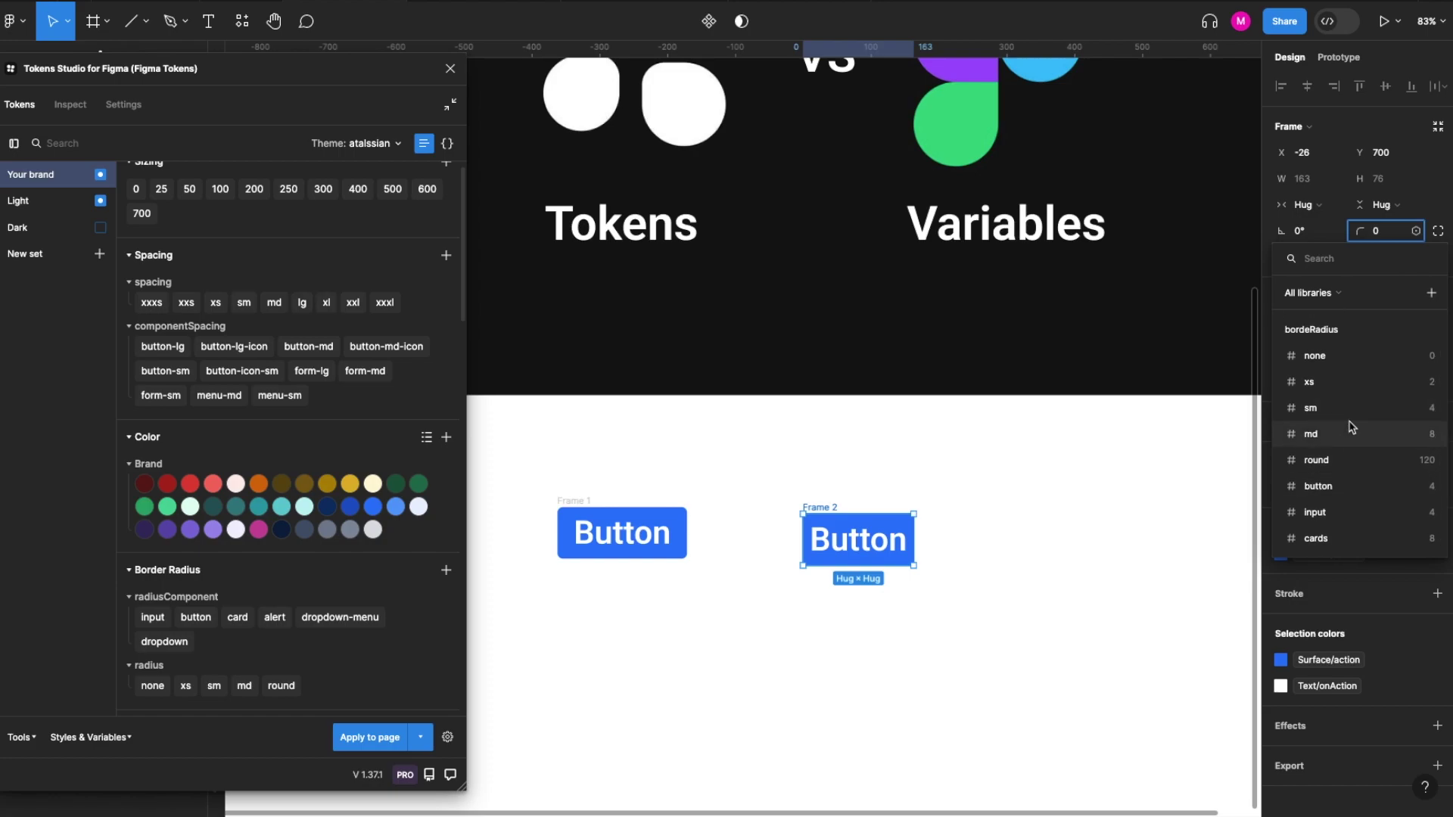
click(1352, 432)
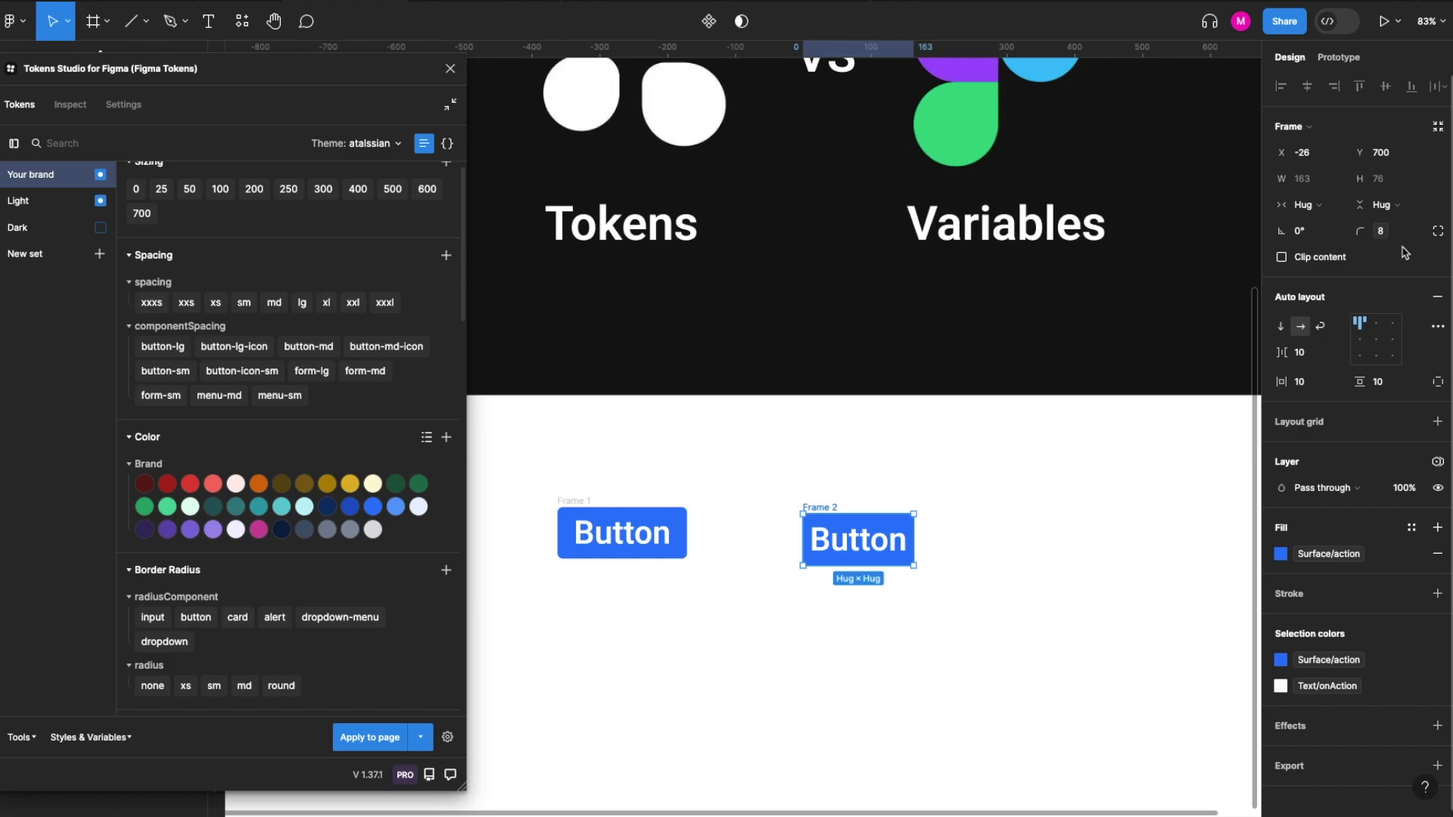
click(1437, 230)
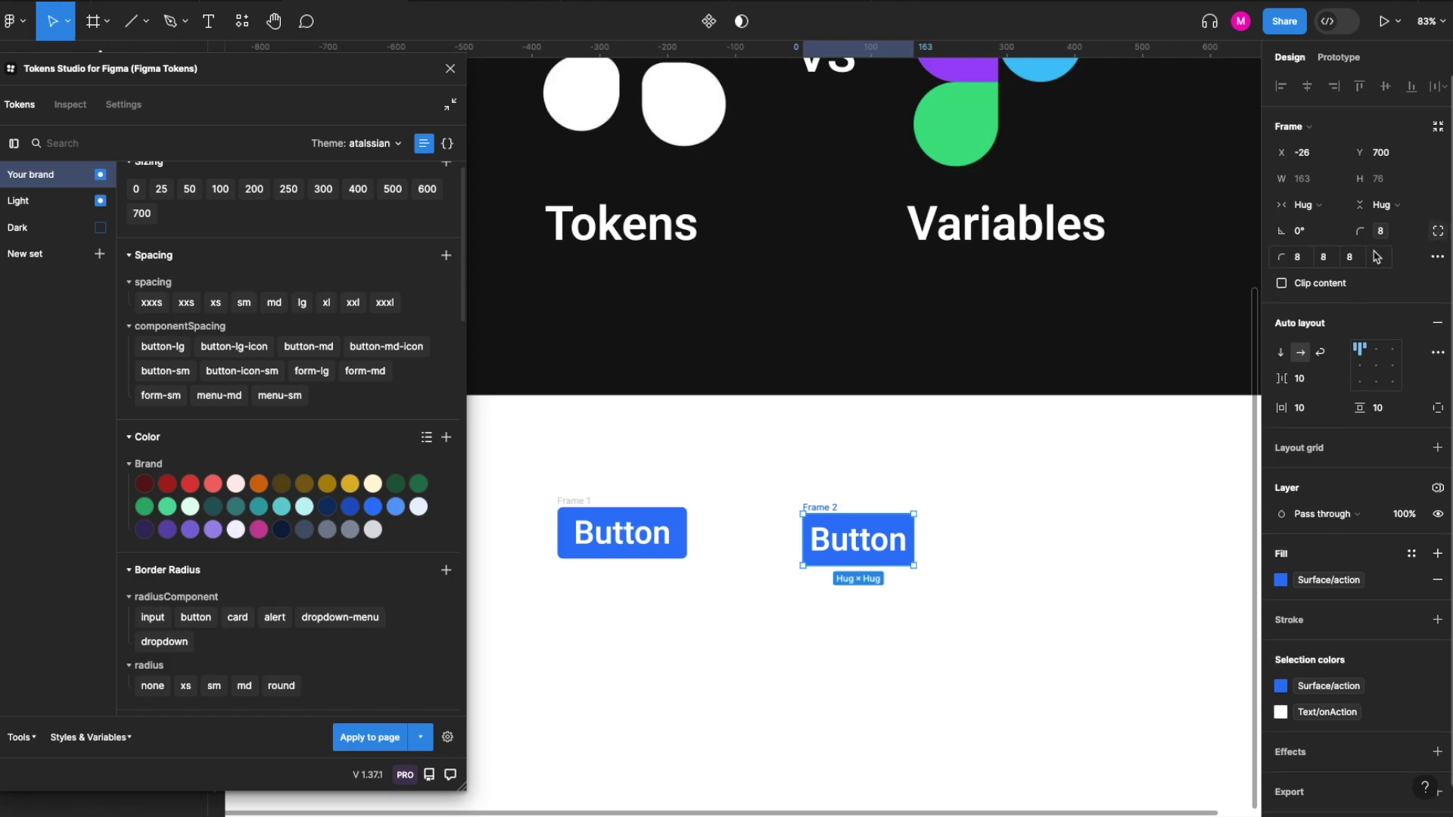
click(1438, 231)
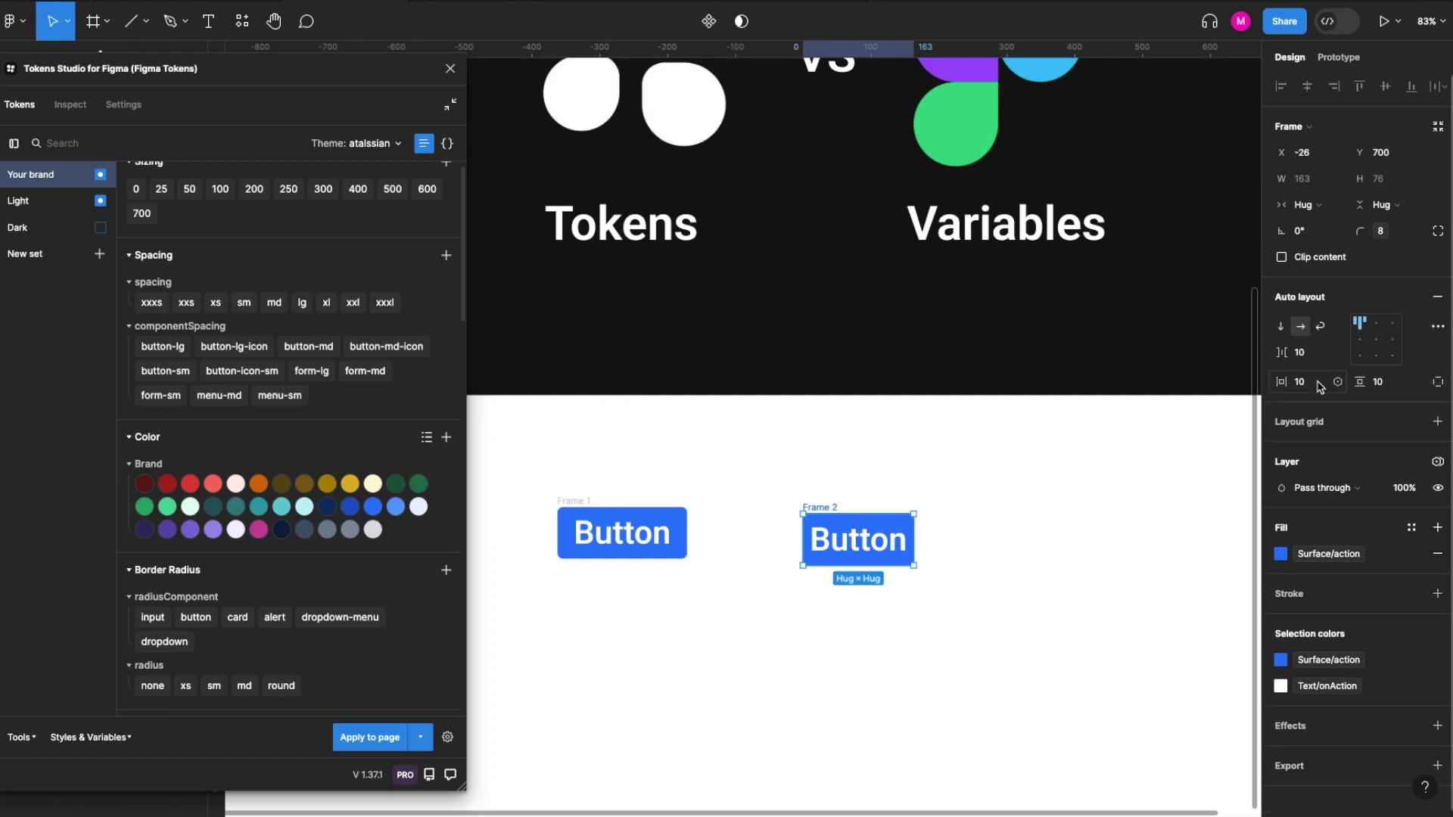
click(1337, 382)
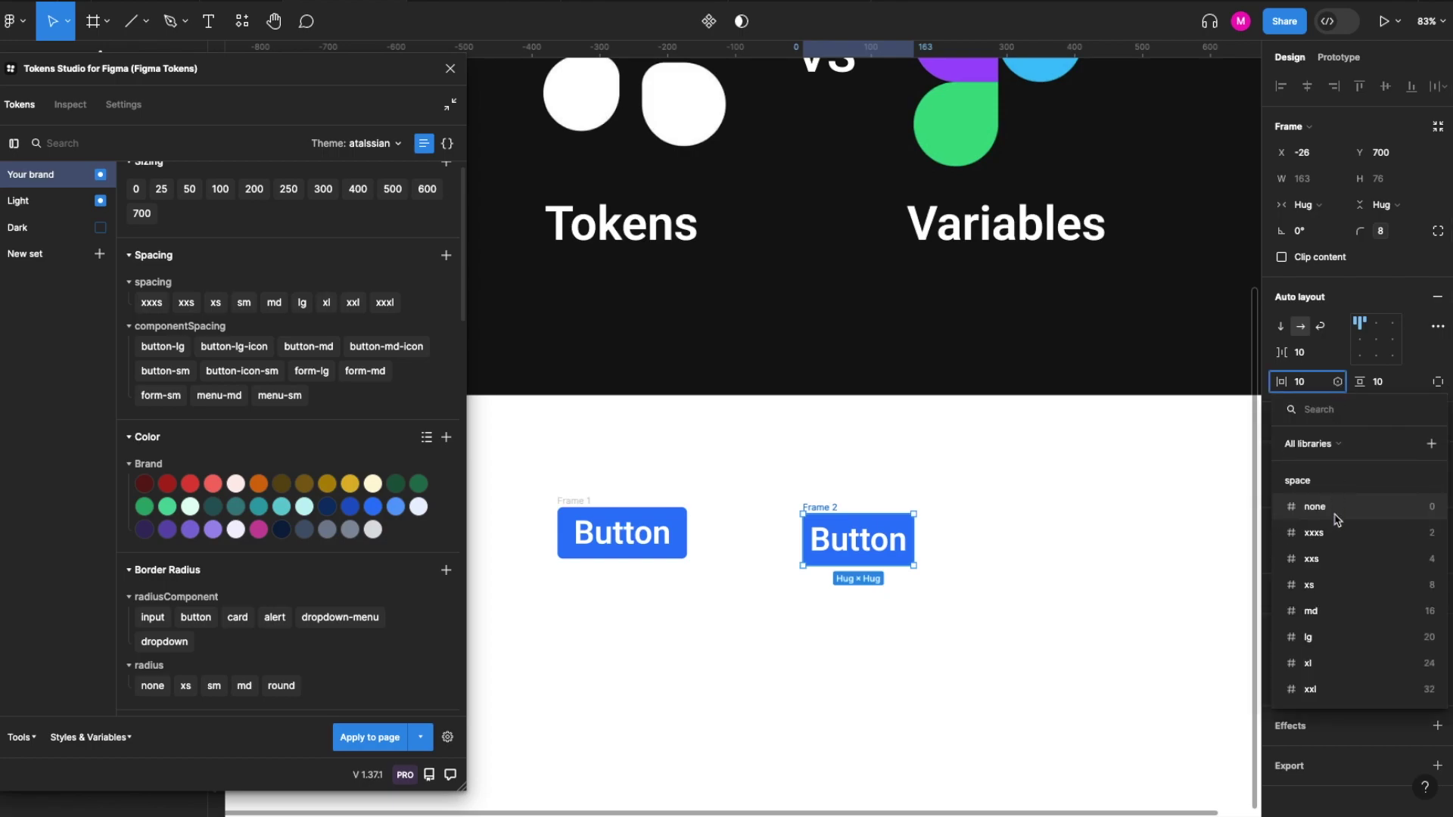
Bind Frame 2's horizontal padding to the lg spacing variable (24) and vertical padding to md (16)
scroll(1335, 528, down, 1)
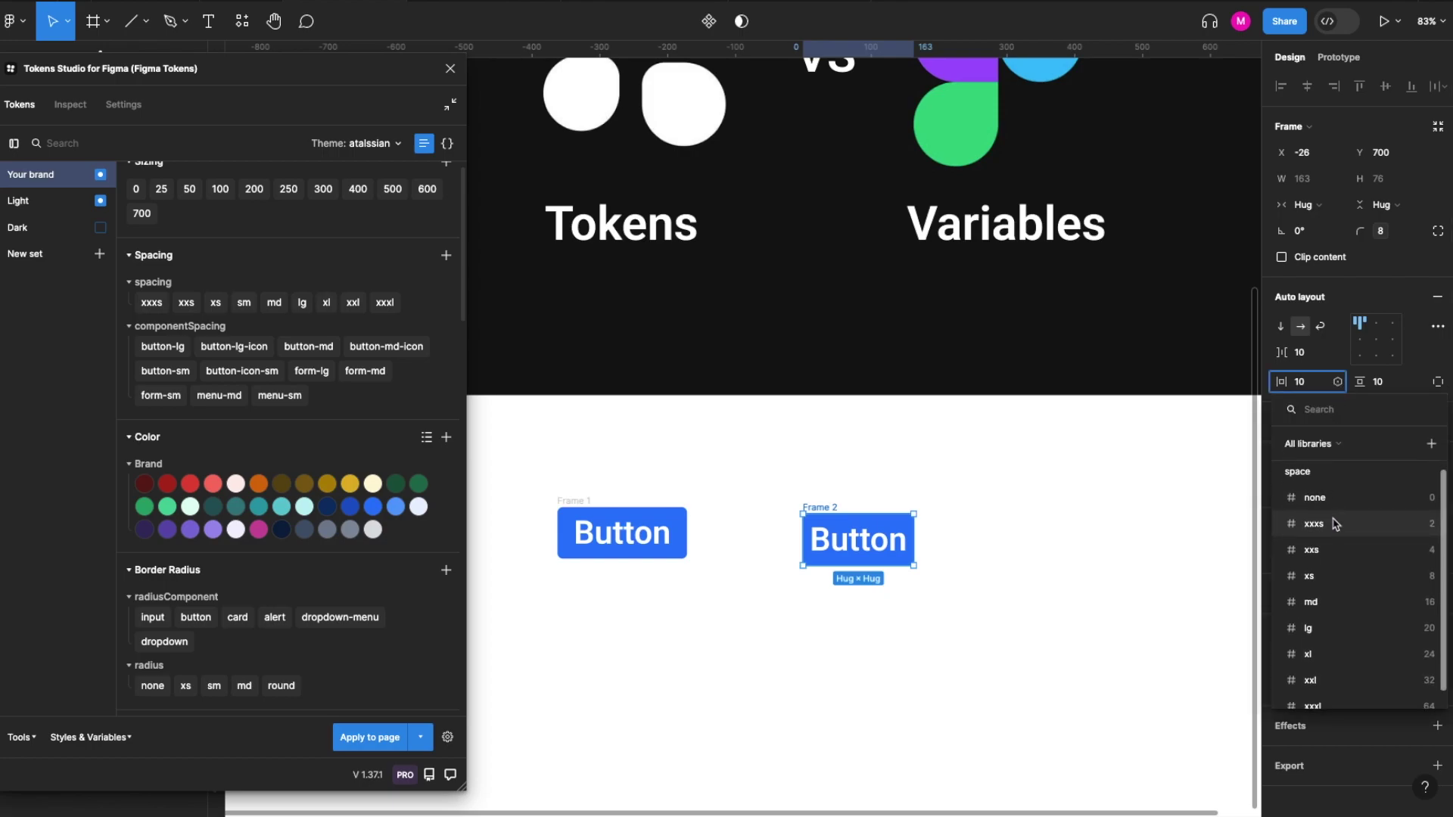
click(1335, 602)
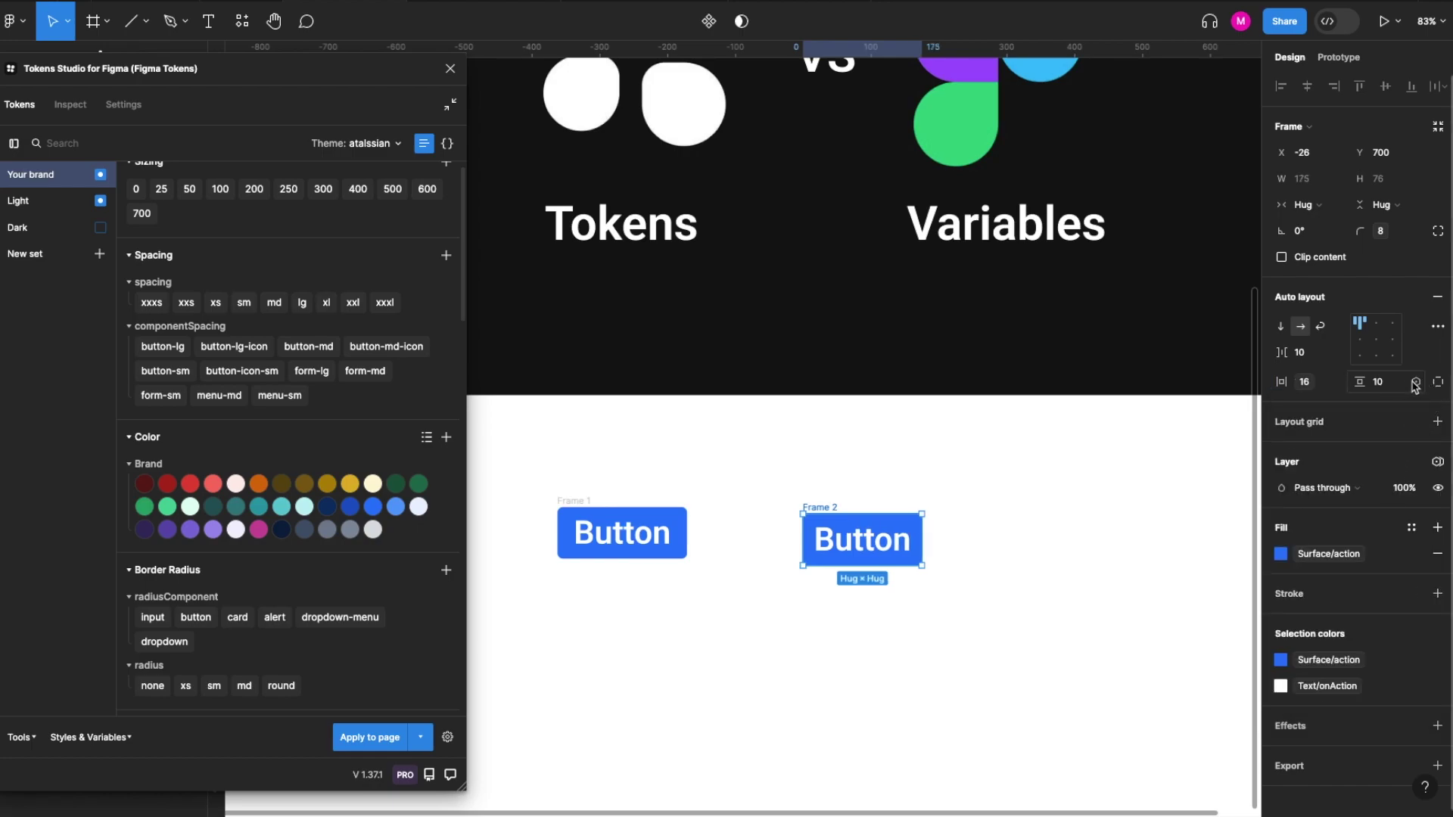
click(1416, 383)
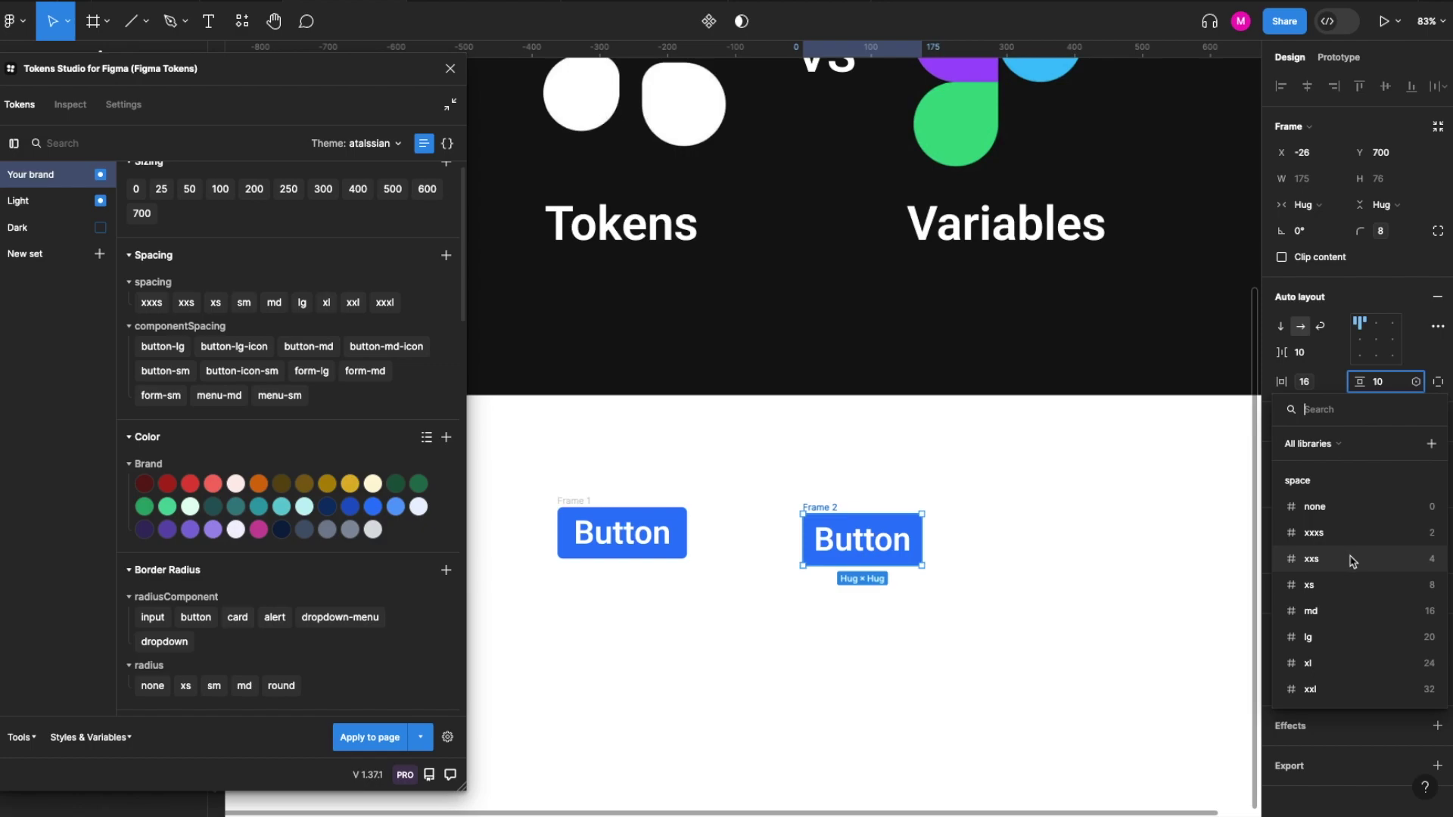
click(1351, 610)
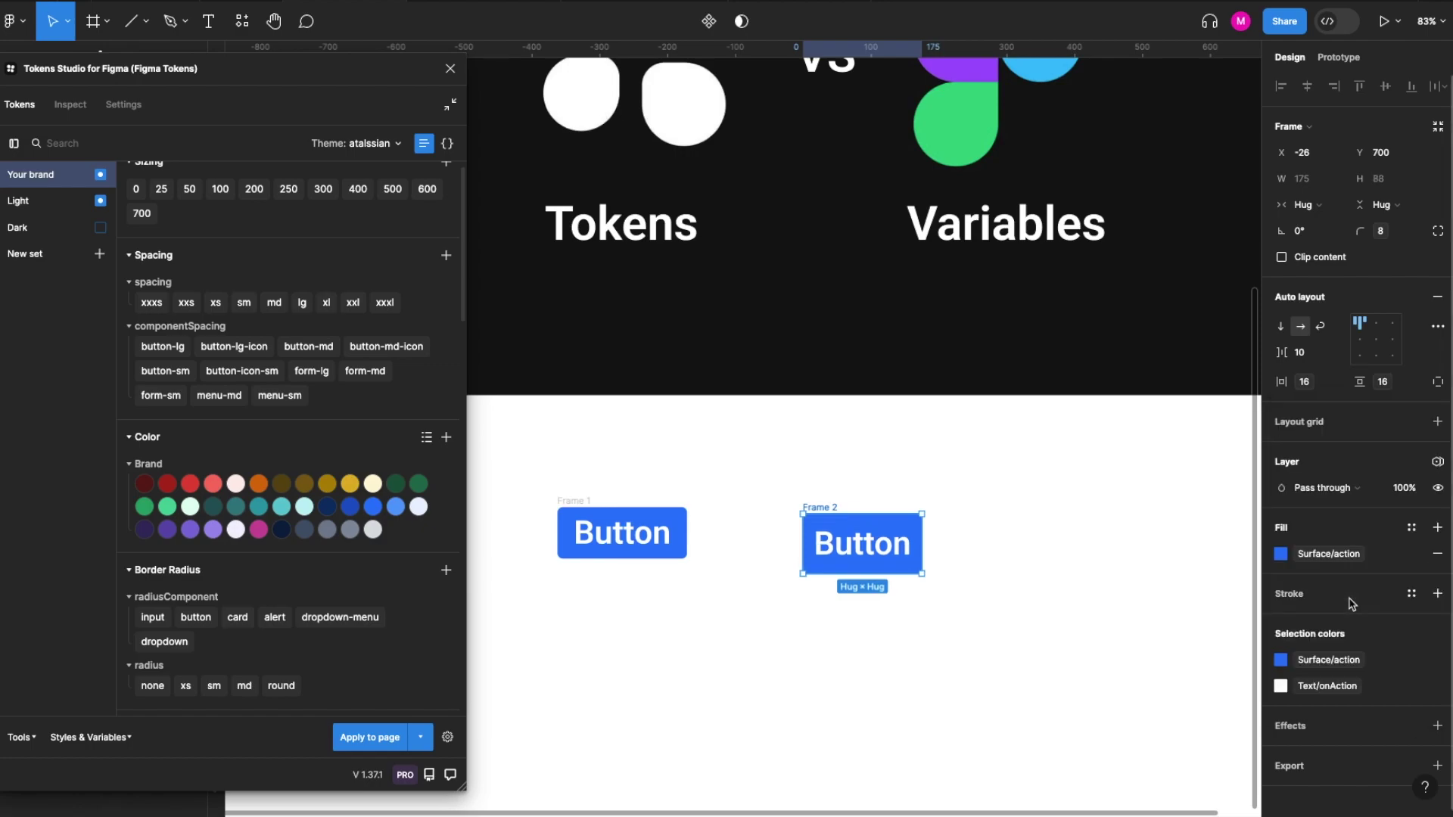
click(1338, 386)
click(1345, 649)
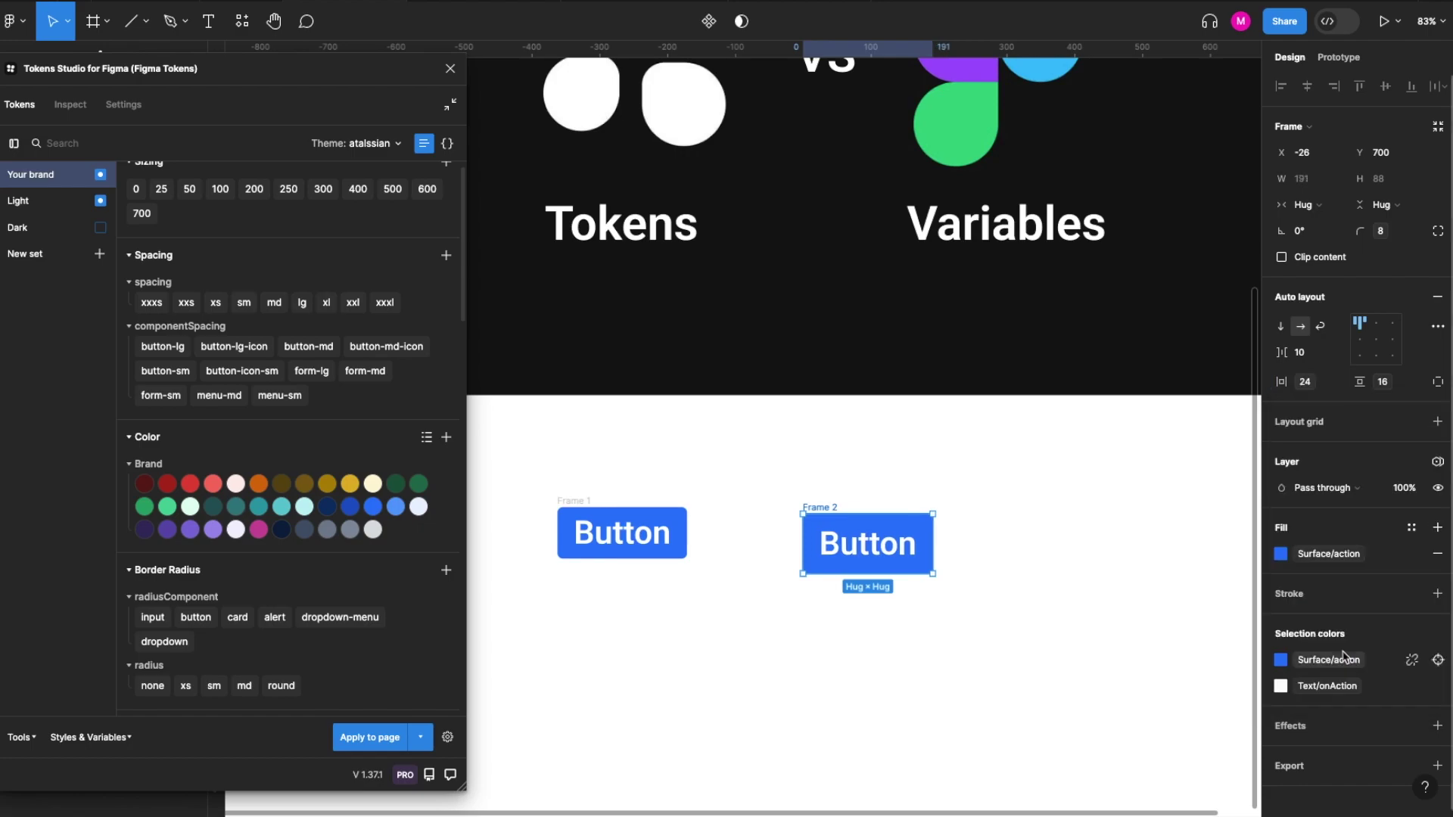
Deselect Frame 2 to preview the larger variable-based button beside the first one
click(1110, 613)
click(929, 554)
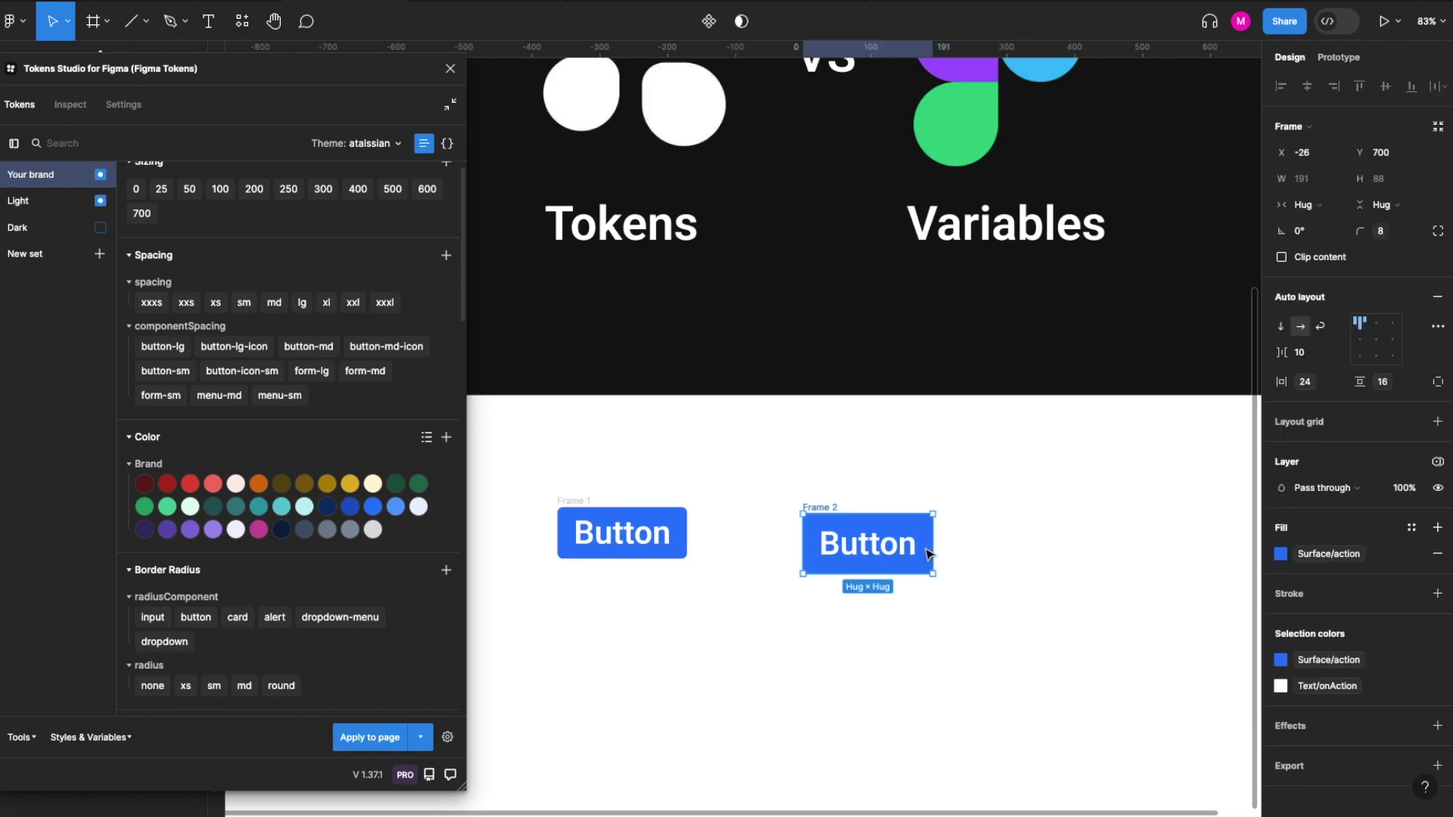
scroll(986, 655, right, 1)
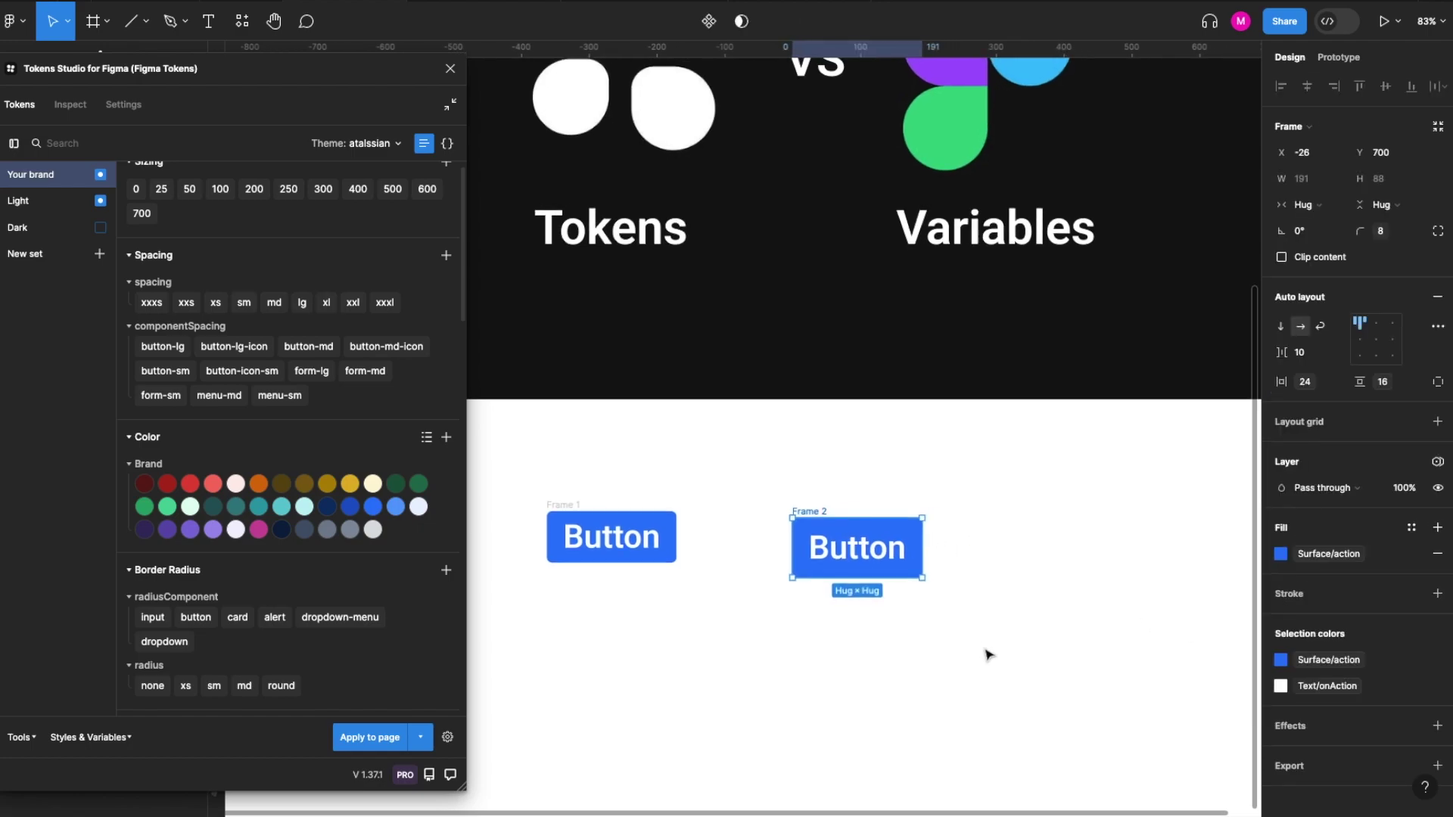
click(955, 574)
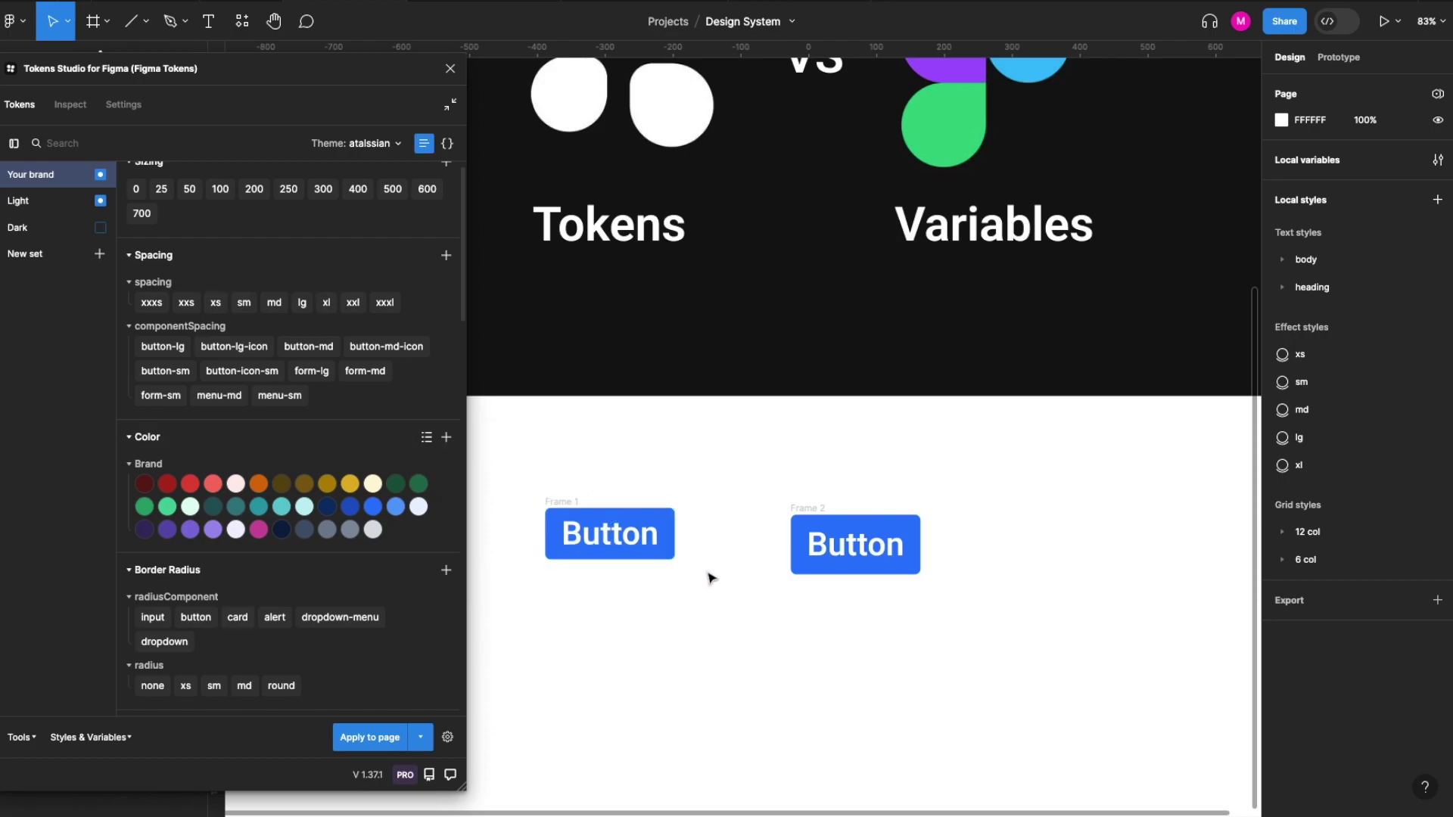
Drag Frame 2 up and right, aligned with the guides beside Frame 1's button
right_click(875, 645)
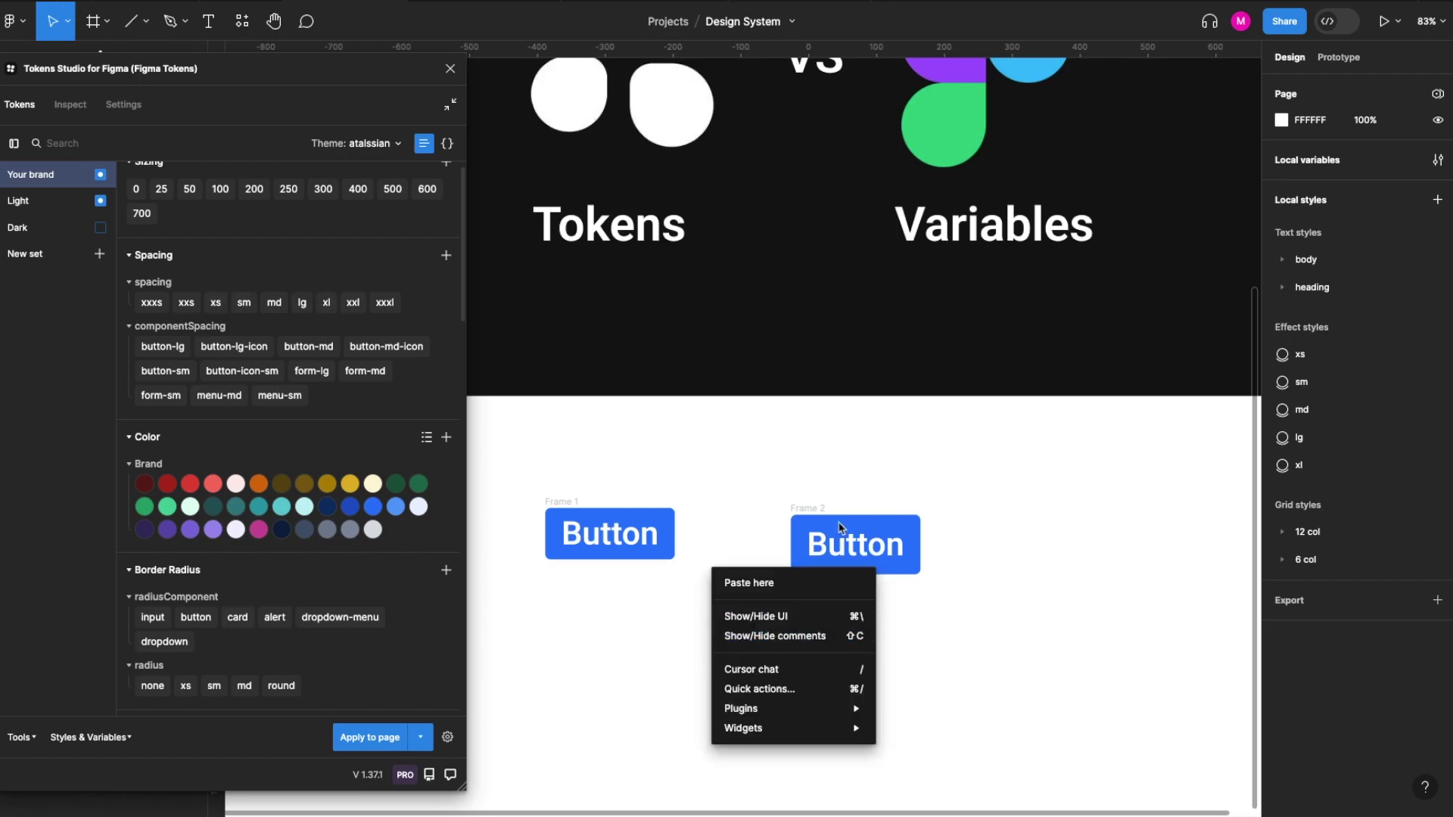
click(828, 496)
click(823, 511)
drag(822, 511, 861, 497)
click(804, 615)
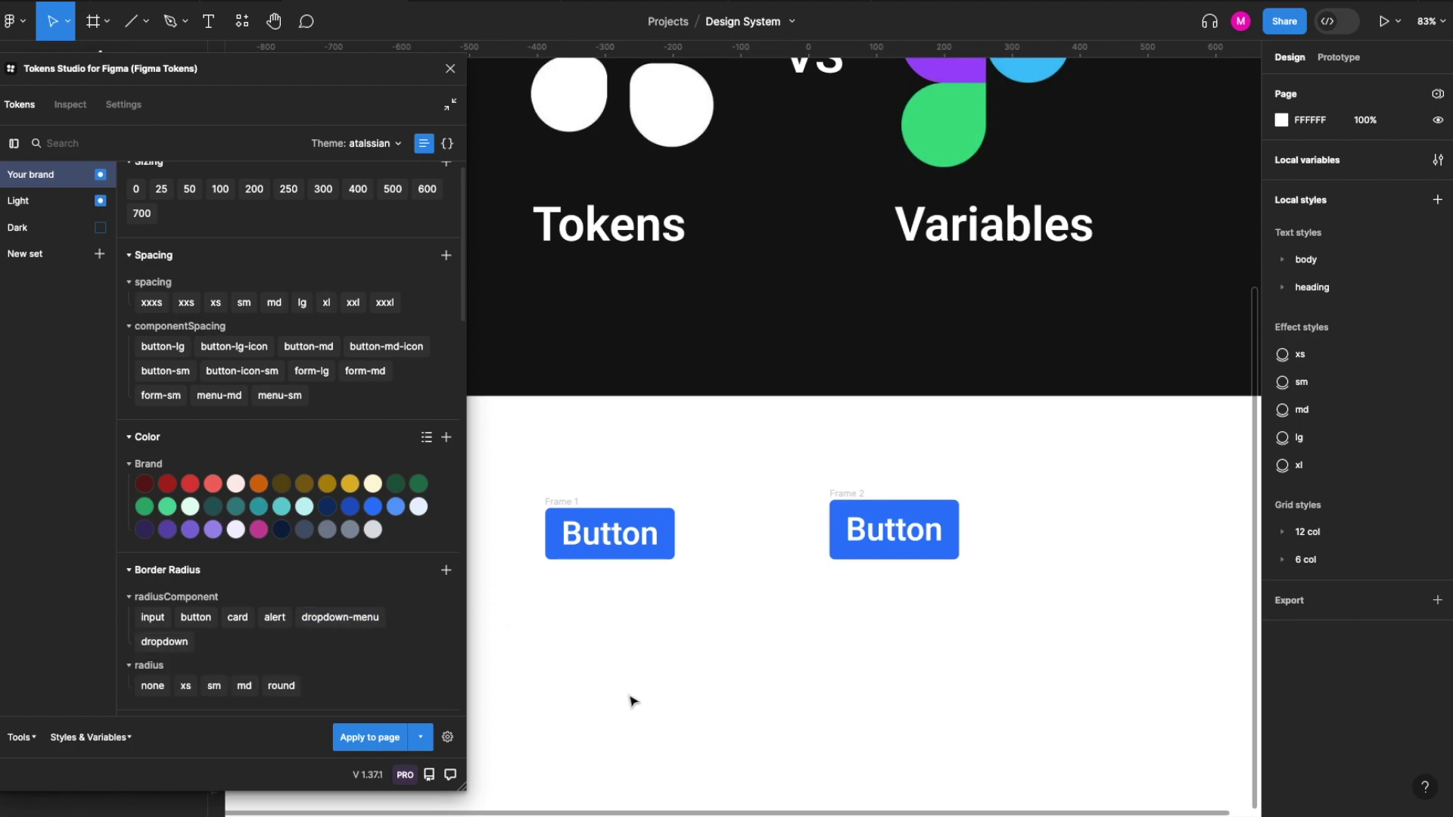
scroll(313, 647, down, 1)
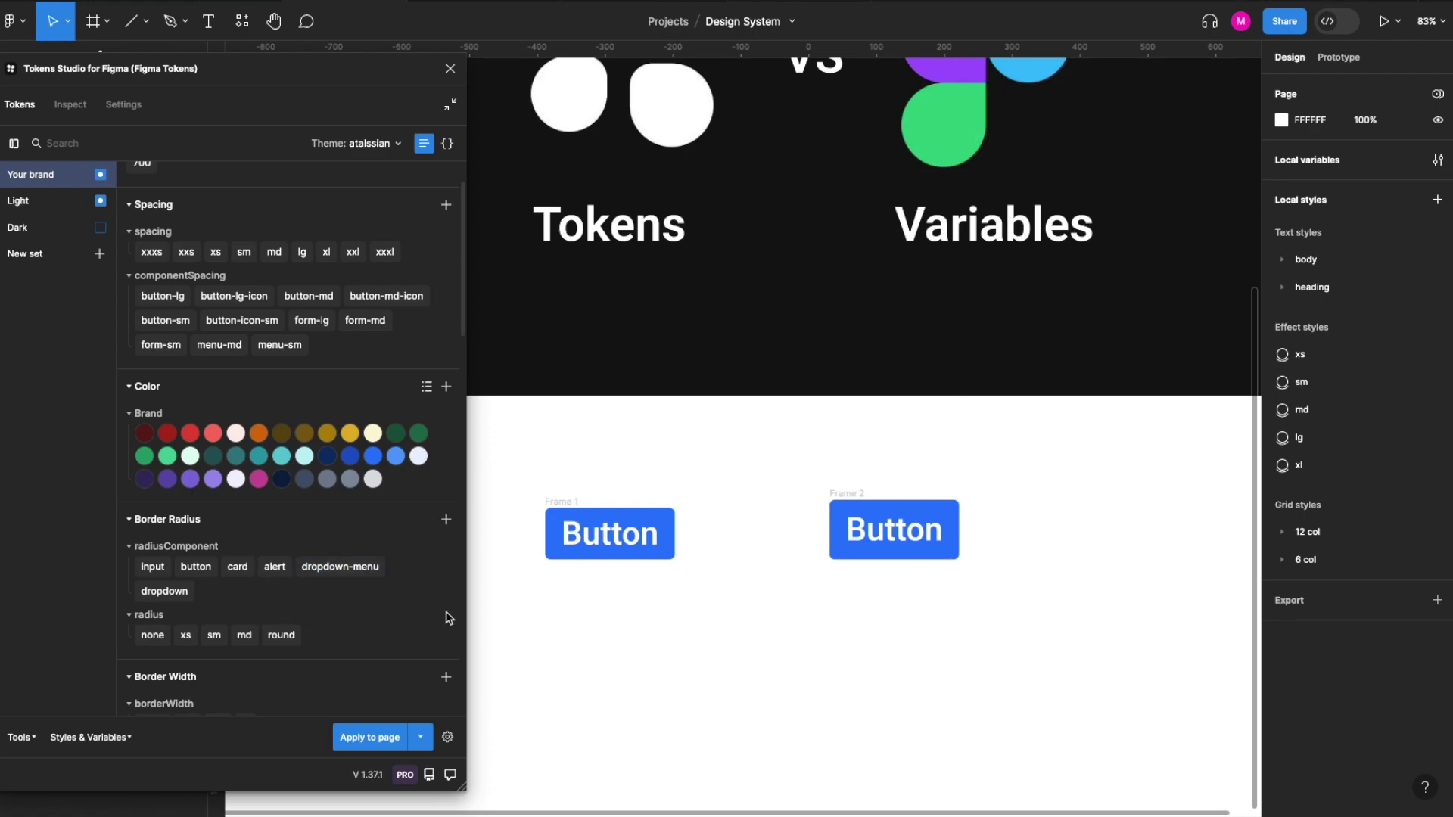
scroll(571, 681, up, 1)
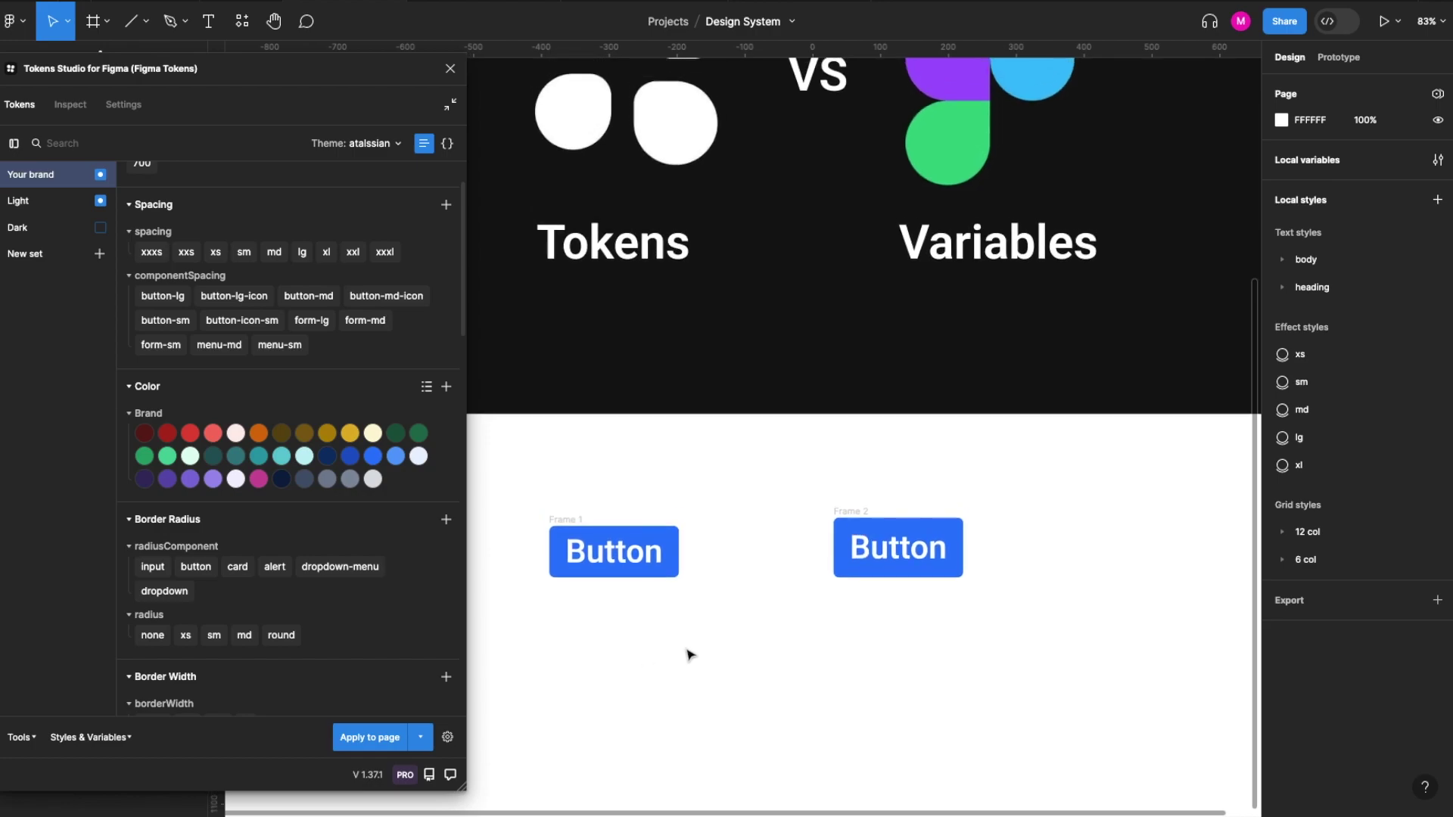
scroll(688, 656, up, 4)
scroll(628, 216, down, 5)
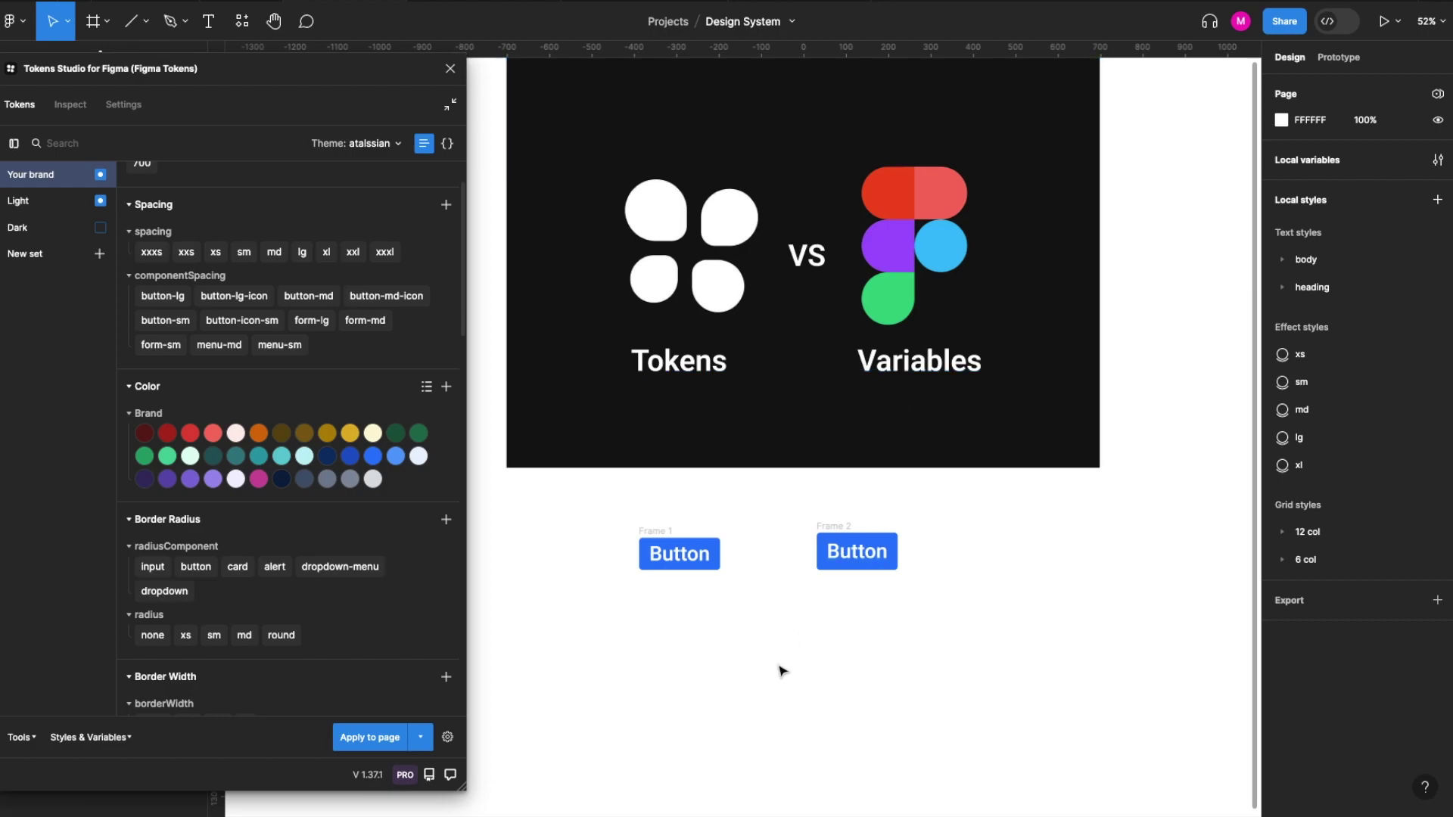
scroll(347, 613, down, 1)
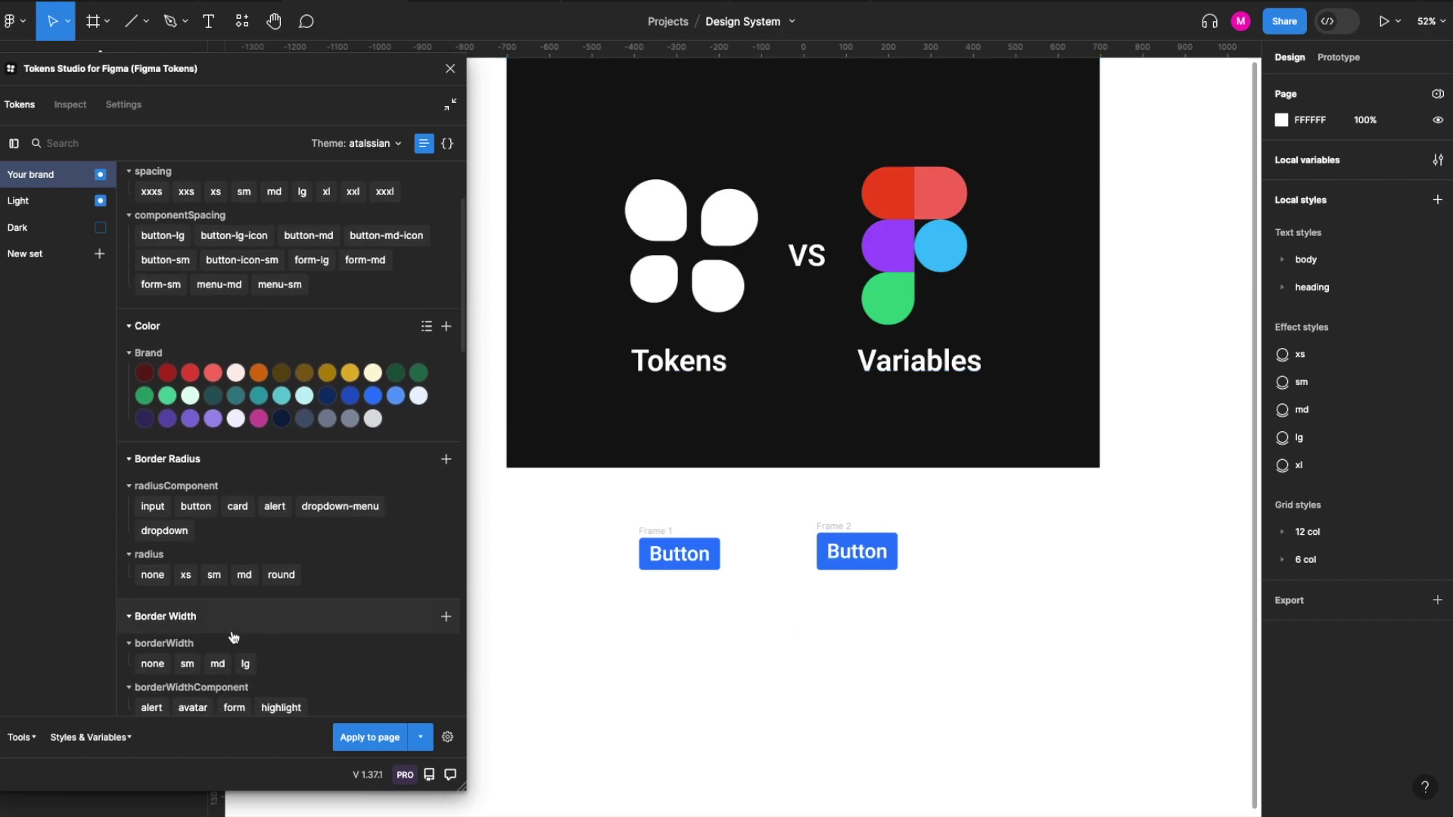
scroll(250, 634, down, 1)
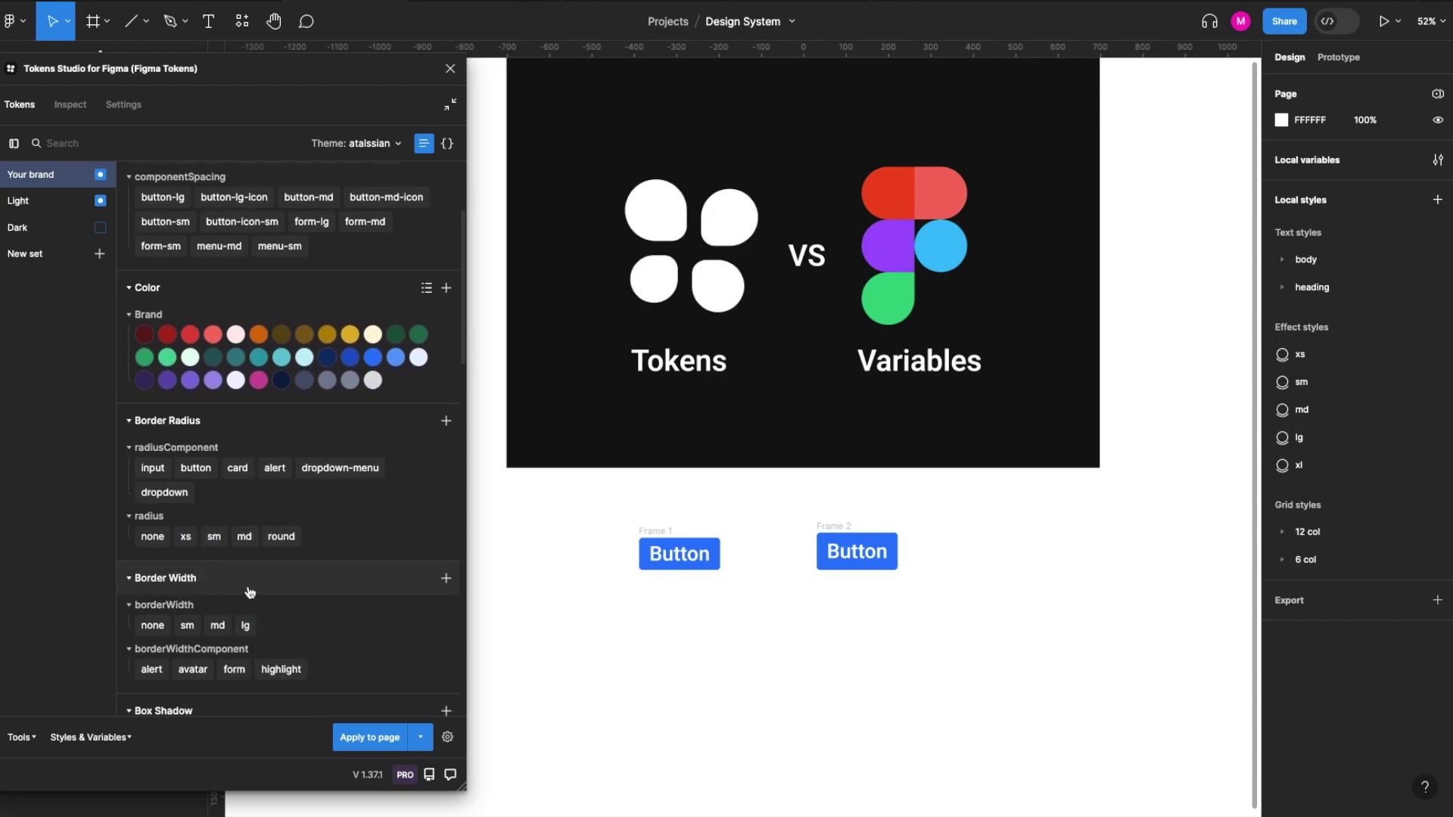
scroll(244, 593, down, 2)
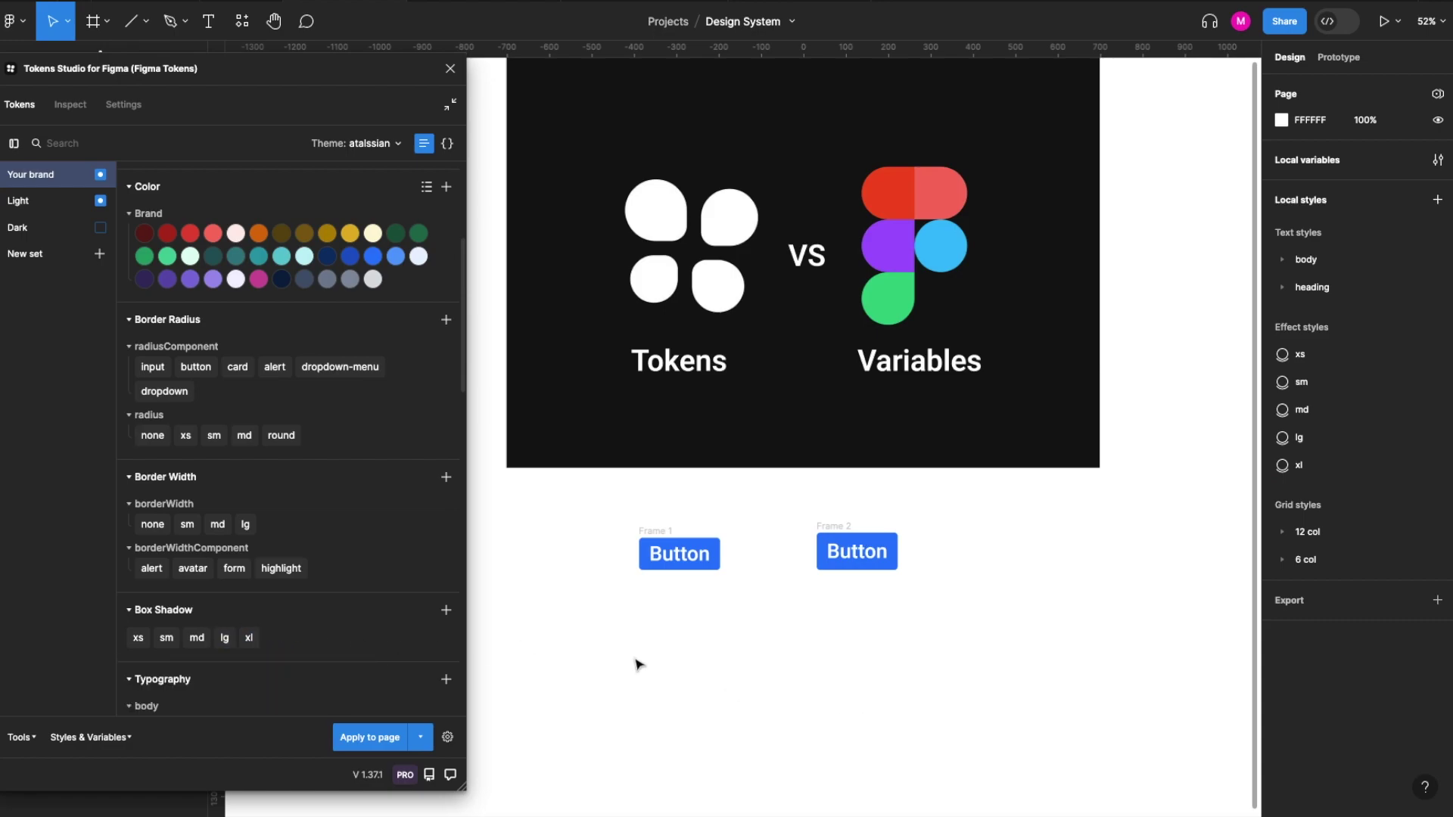
scroll(635, 664, right, 1)
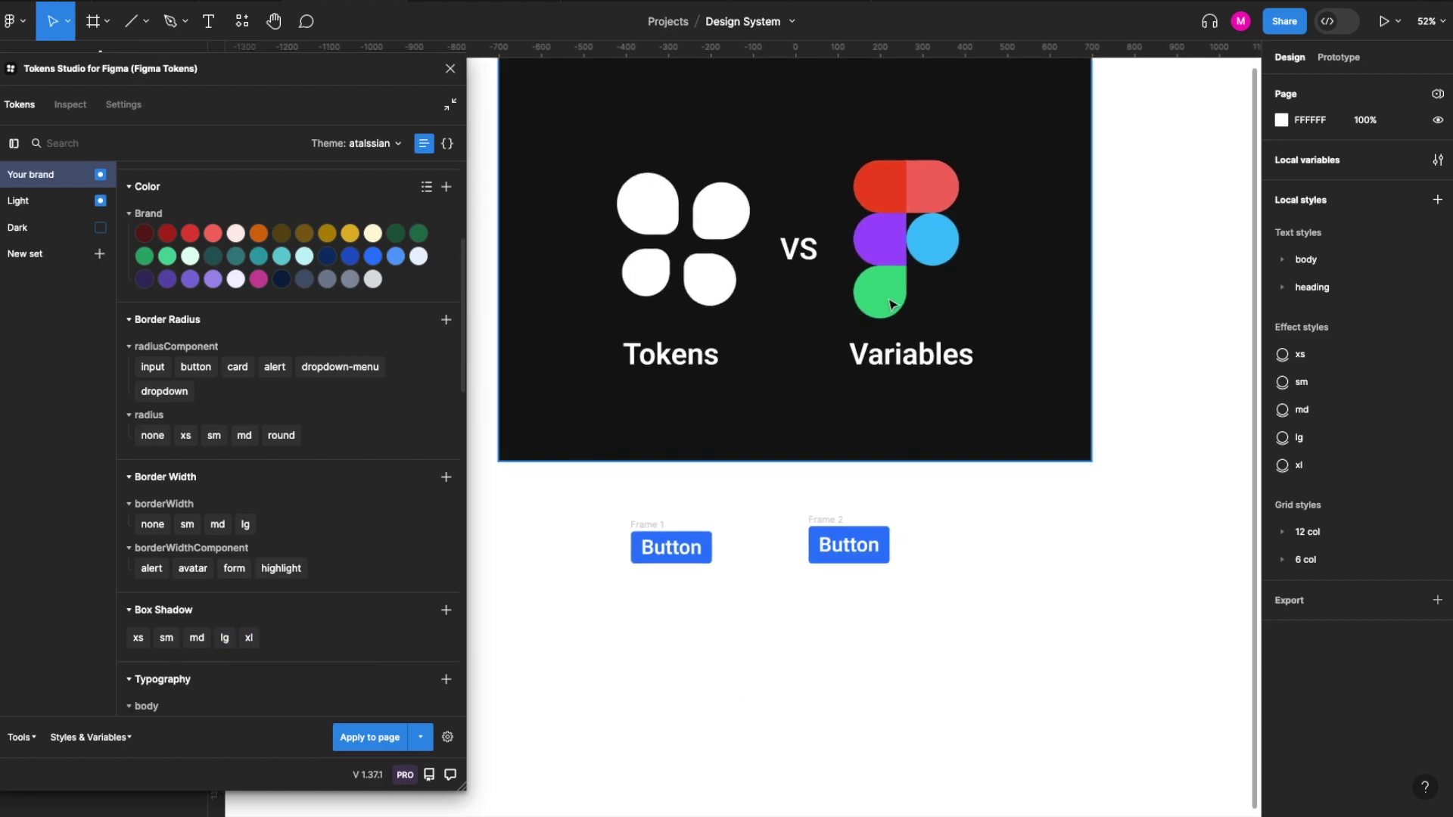
scroll(947, 590, right, 1)
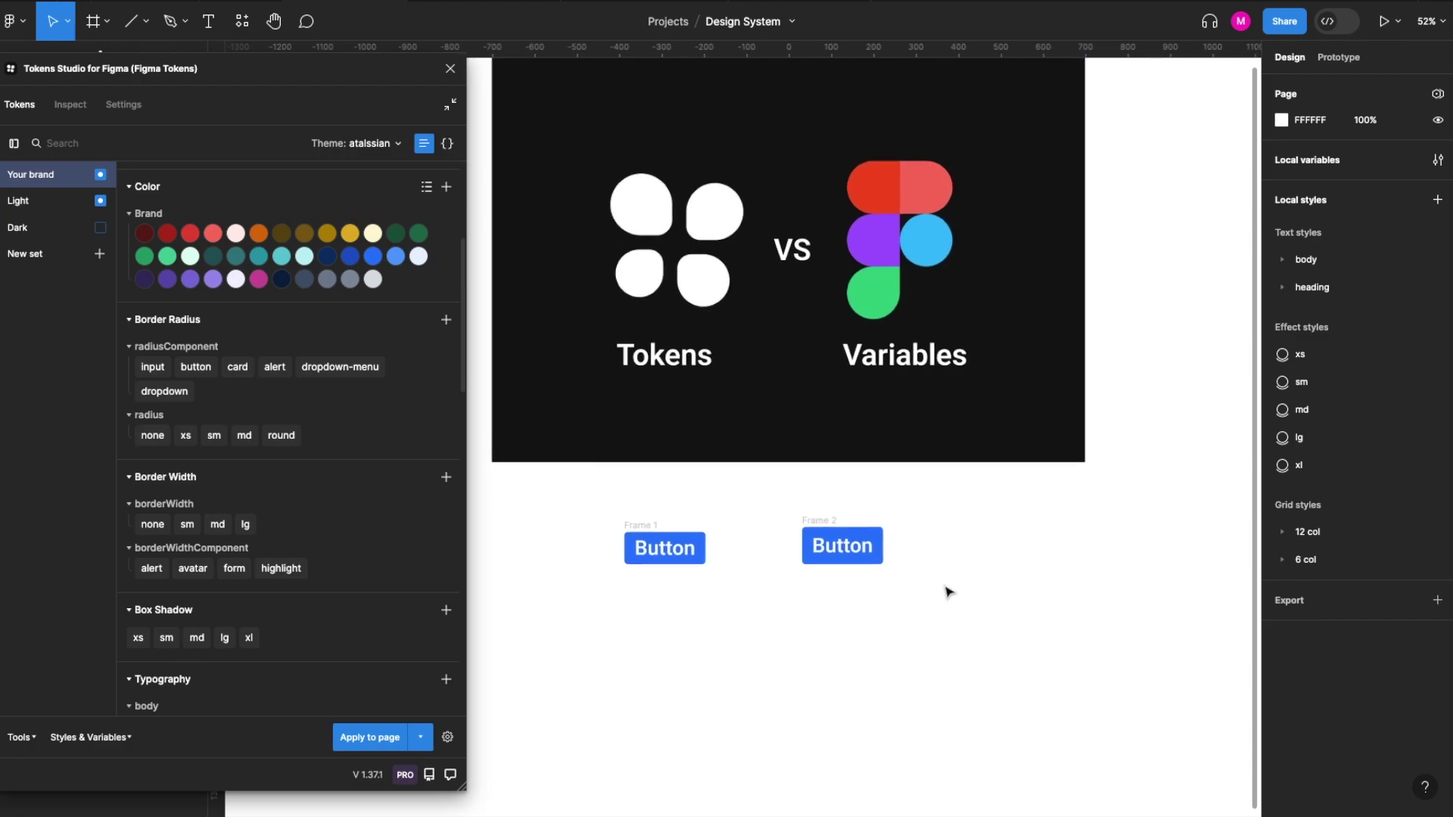
click(823, 524)
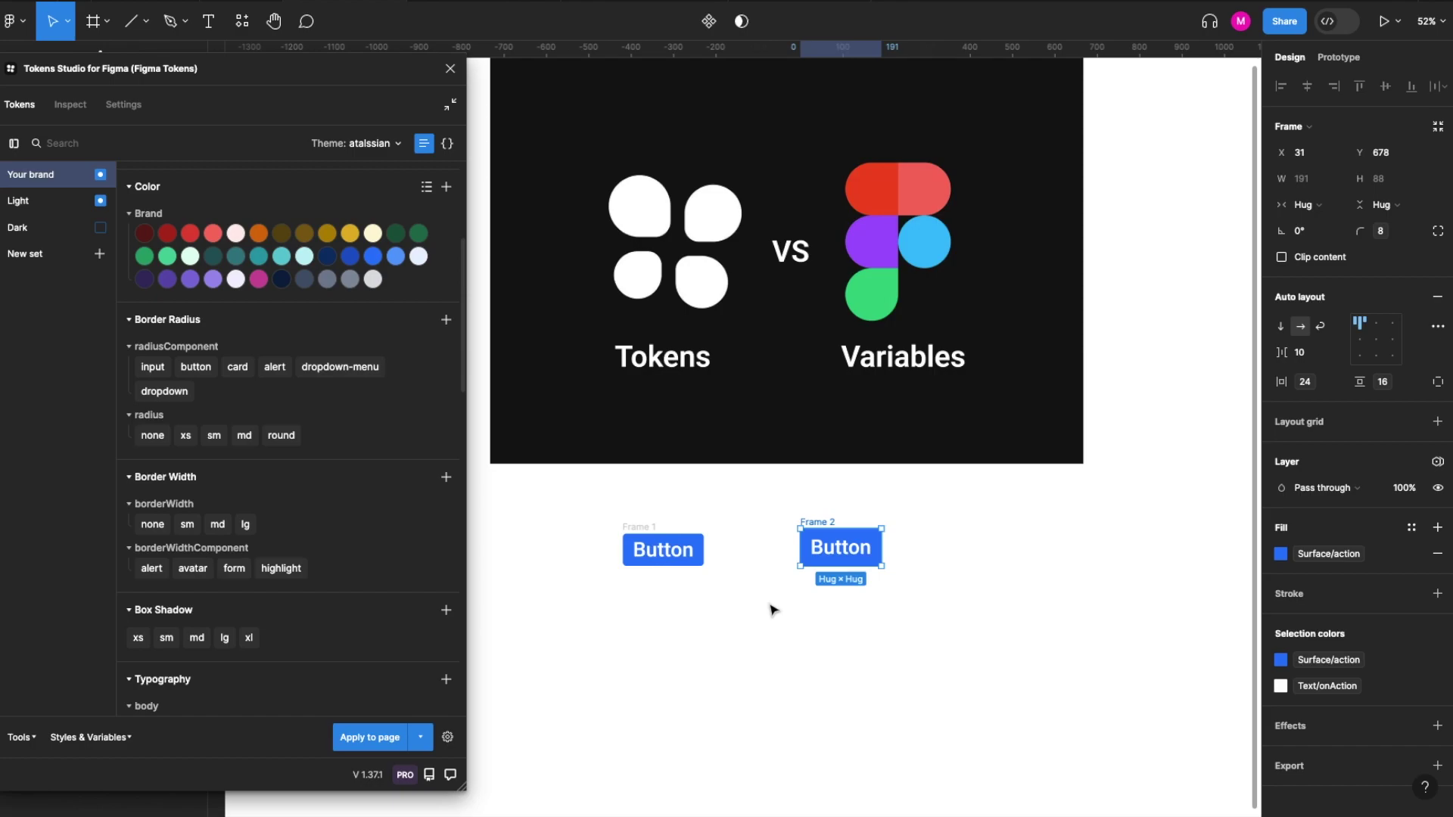
scroll(772, 610, down, 1)
scroll(771, 610, right, 1)
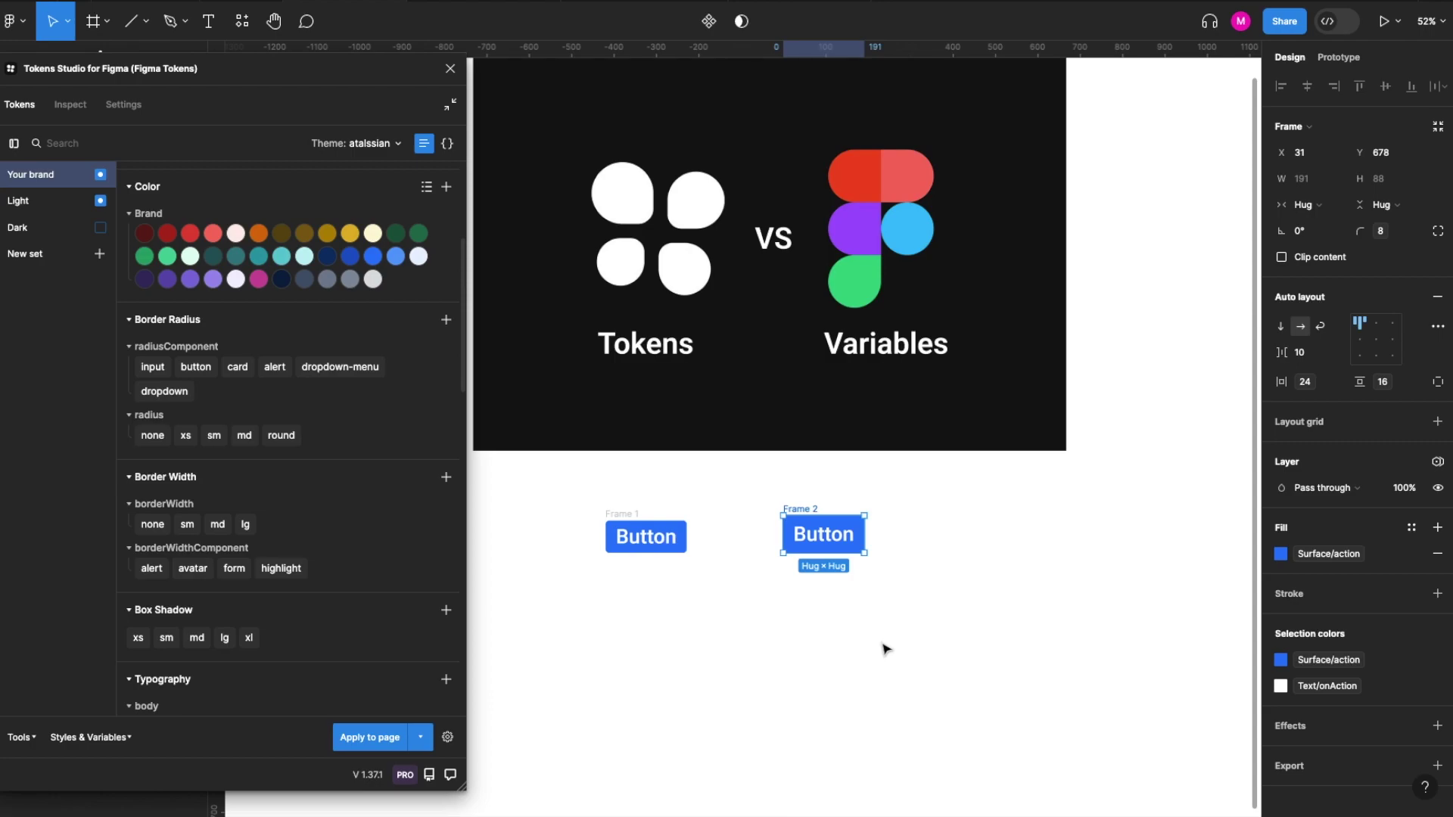
click(796, 659)
Close the Tokens Studio plugin window and clear the canvas selection
click(628, 513)
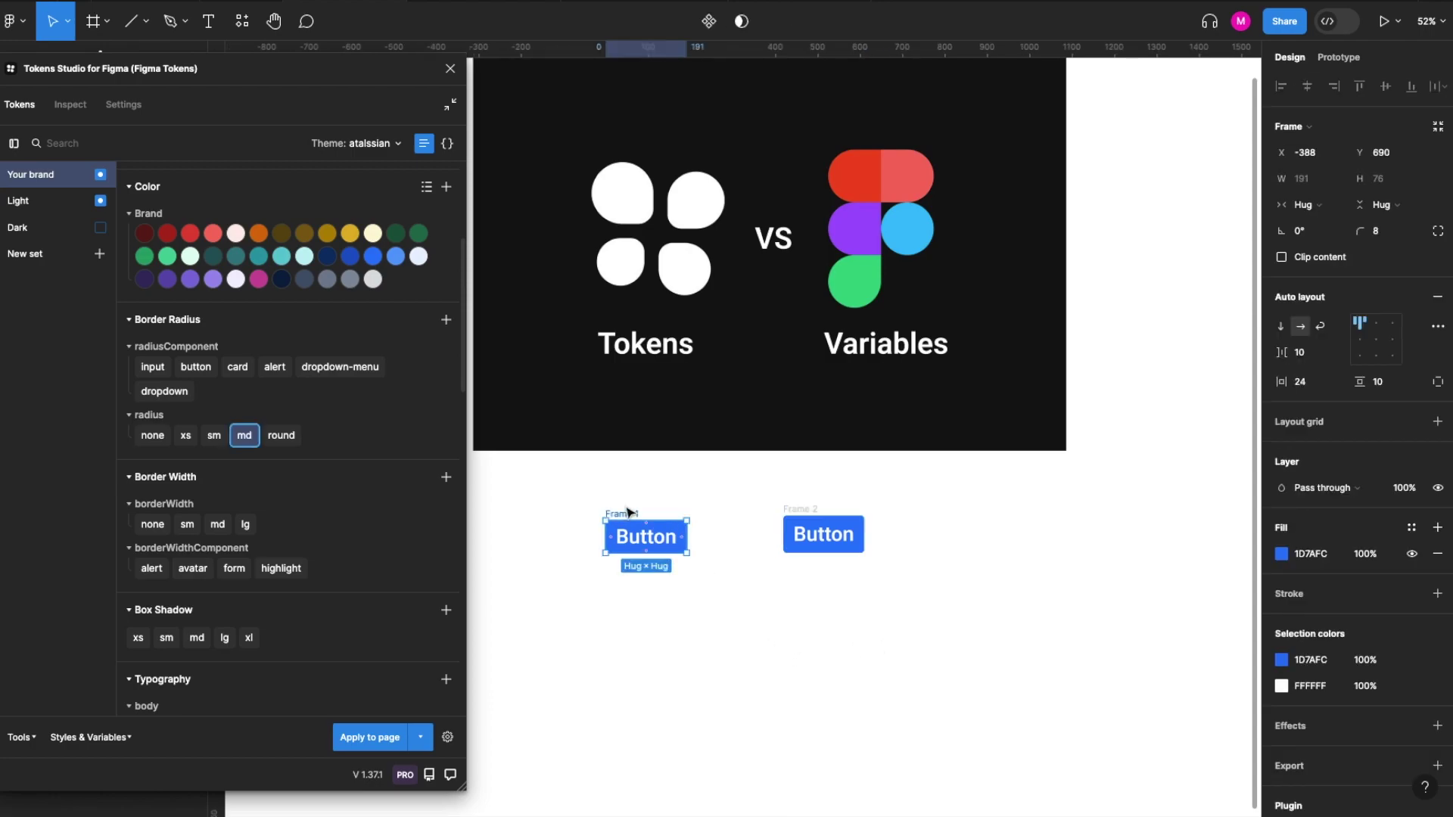
key(Escape)
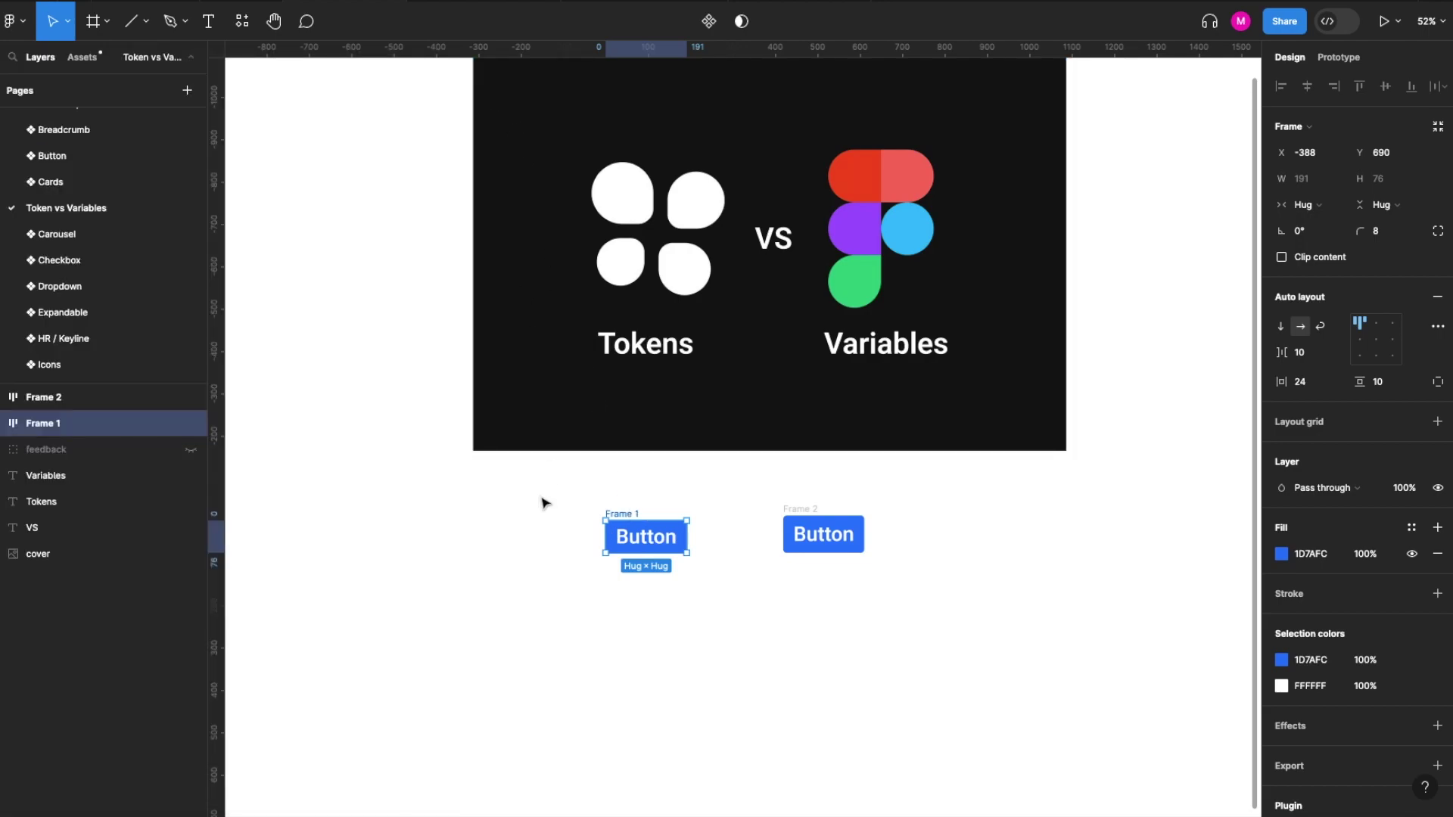
click(502, 548)
scroll(502, 548, up, 2)
scroll(502, 548, right, 1)
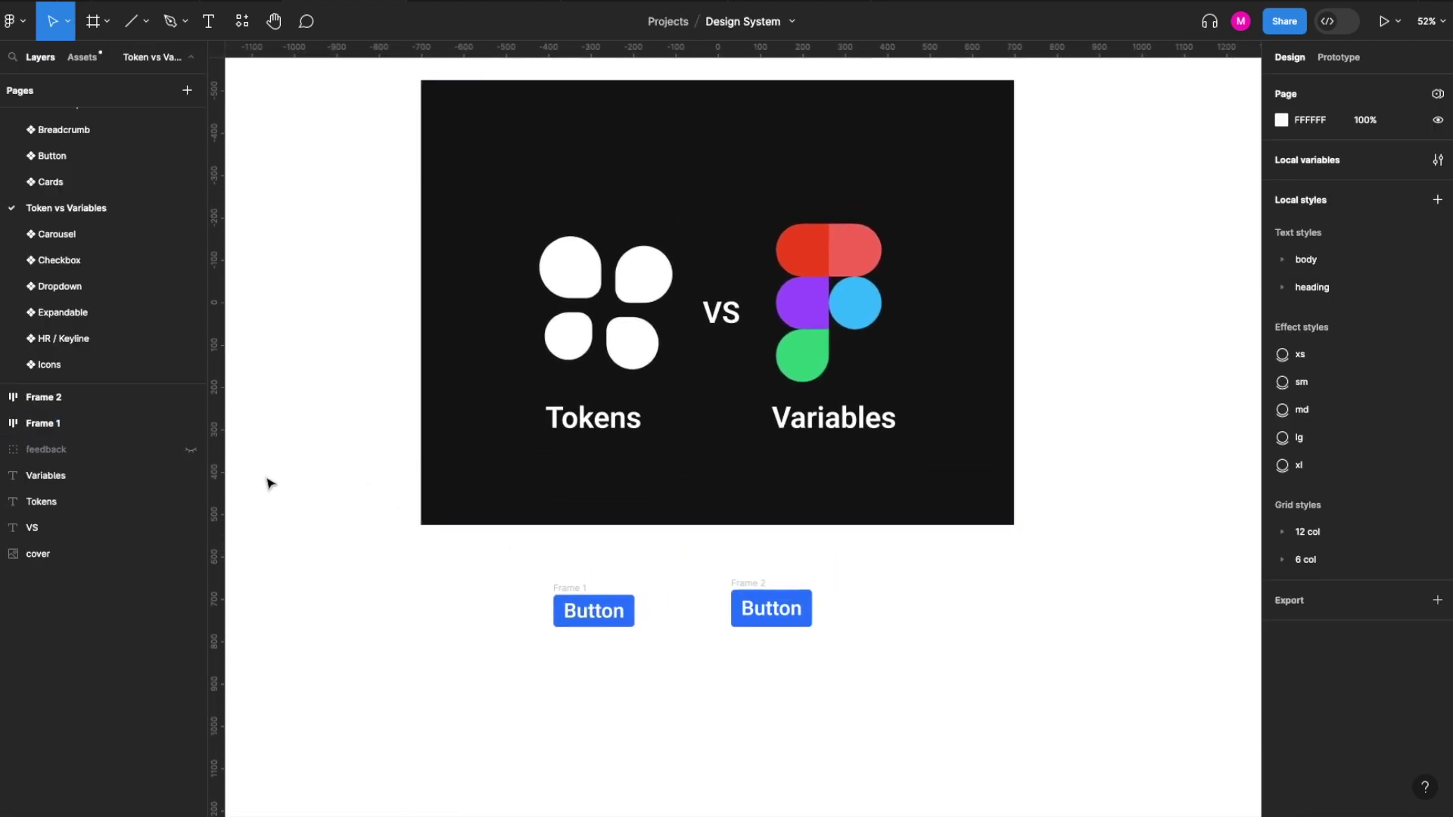
Unhide the feedback layer so the party-popper and thumbs-up emojis appear on the cover
click(192, 450)
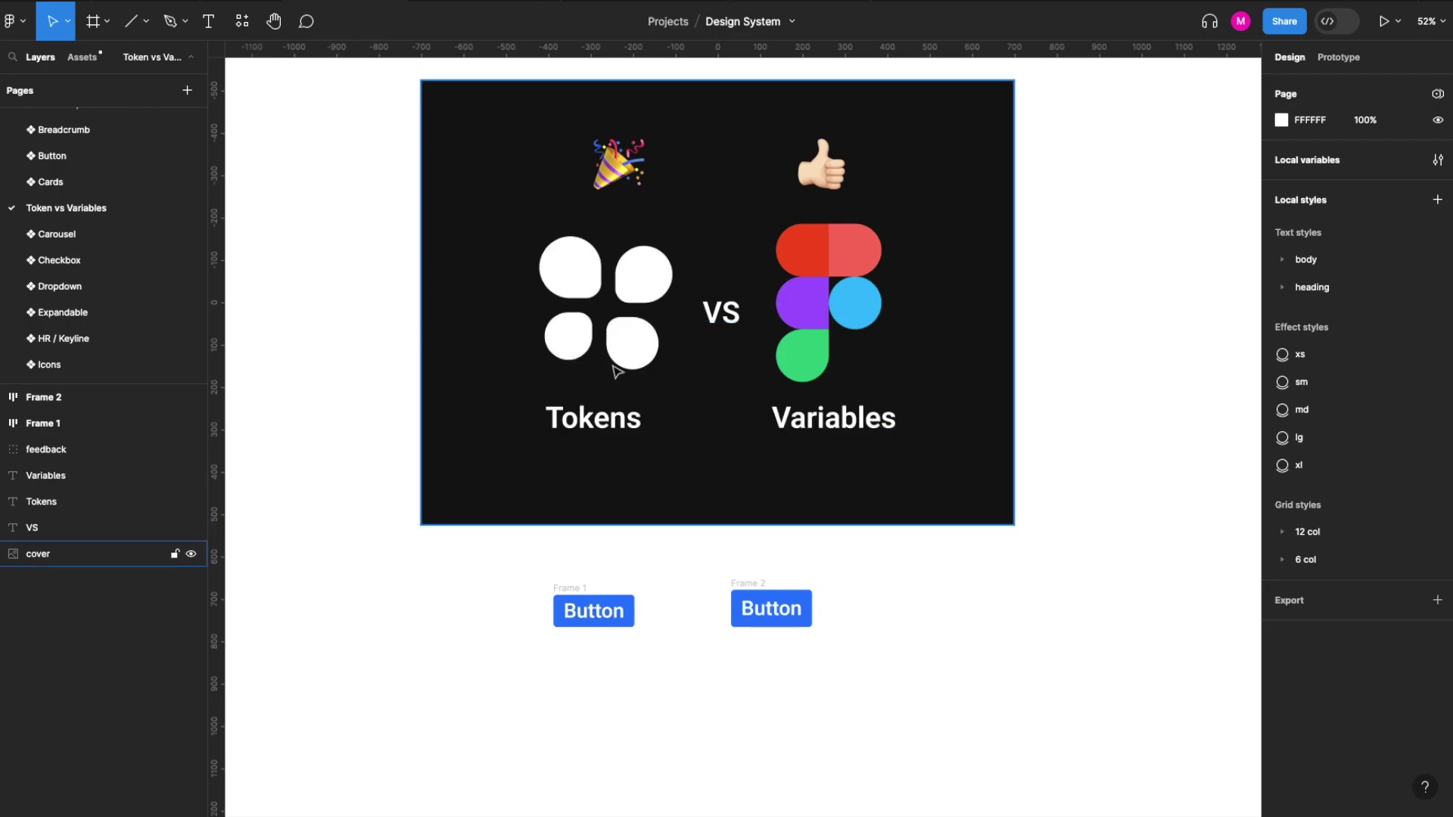
scroll(351, 560, up, 1)
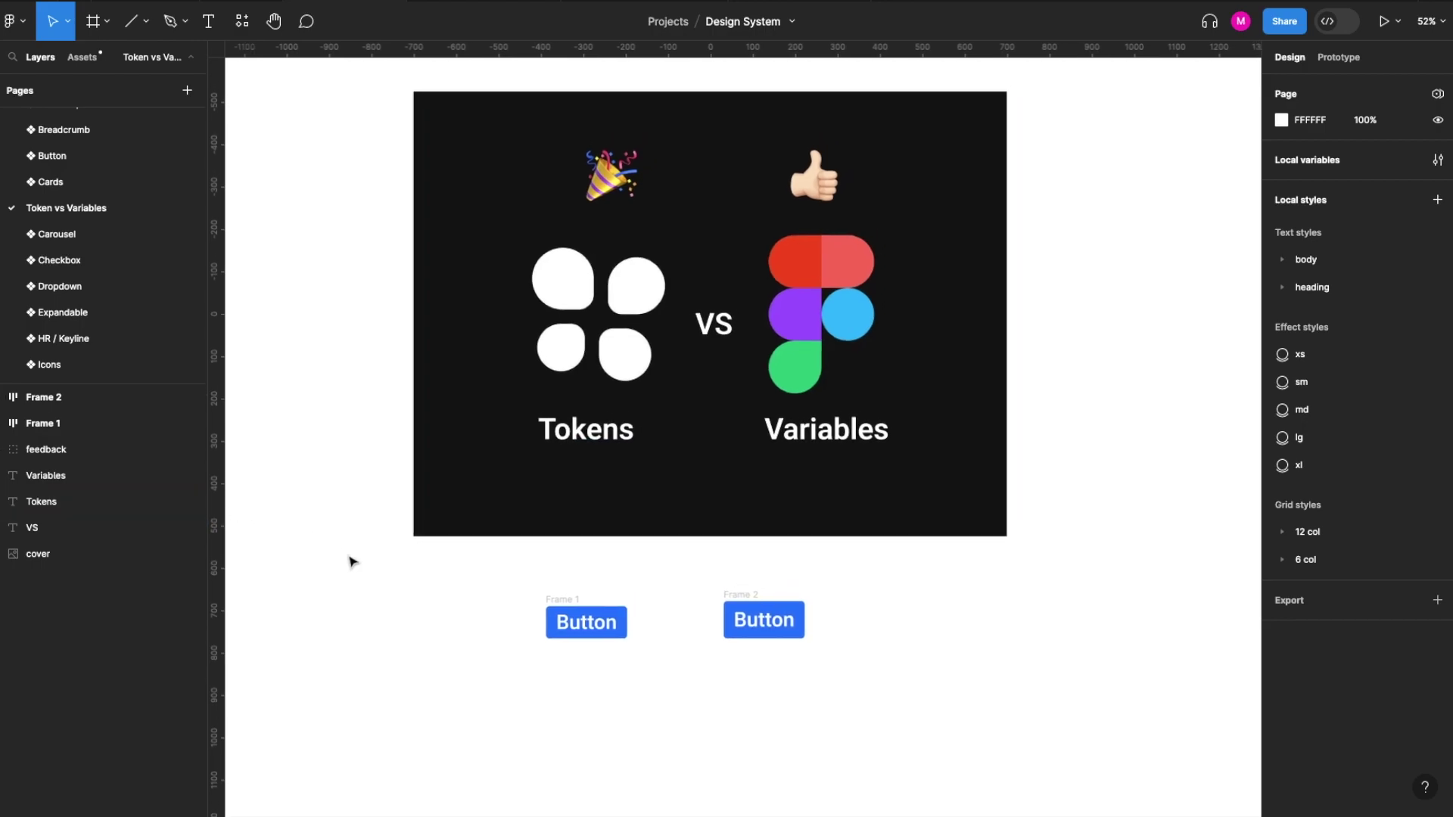
scroll(351, 561, up, 1)
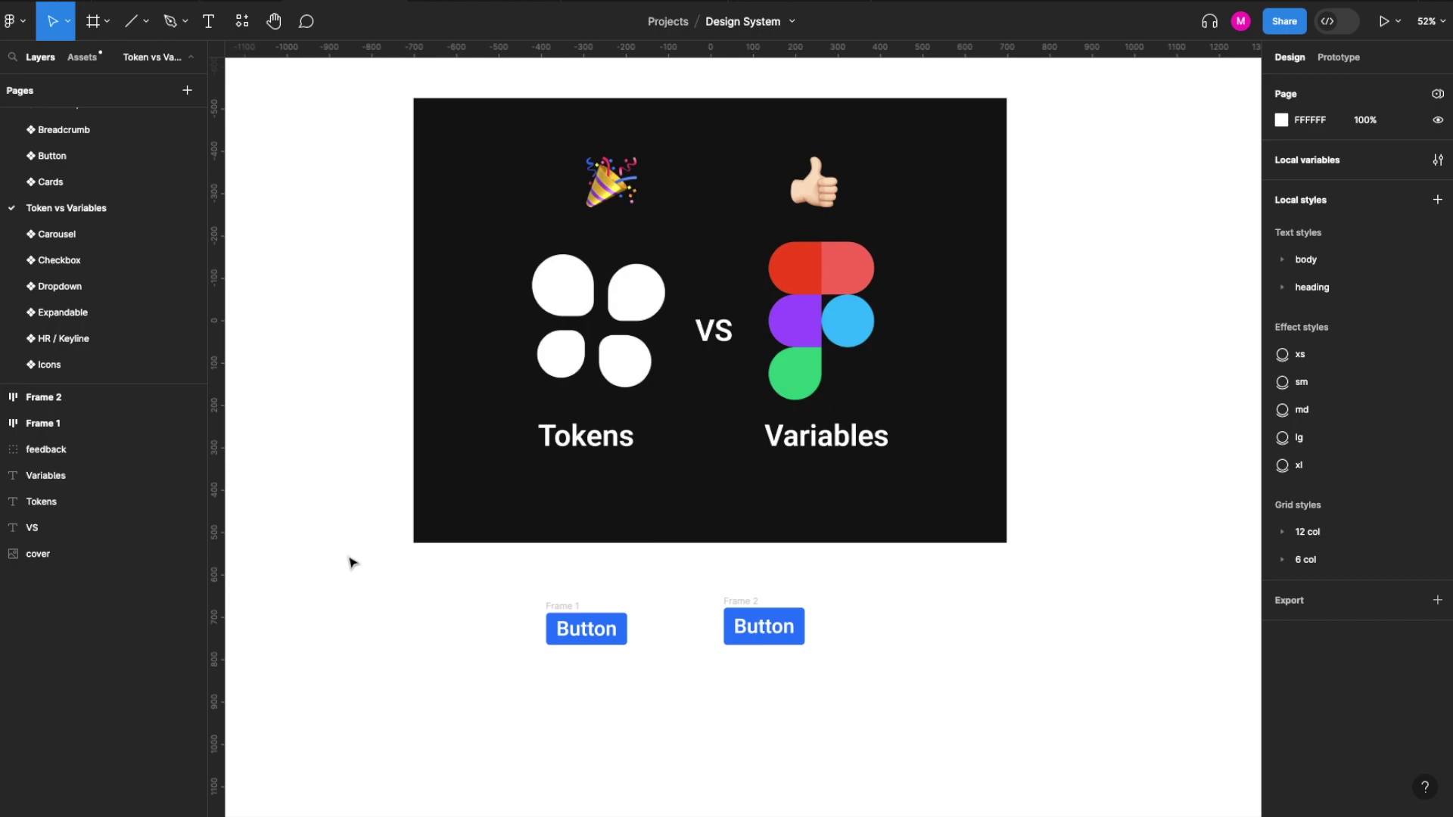